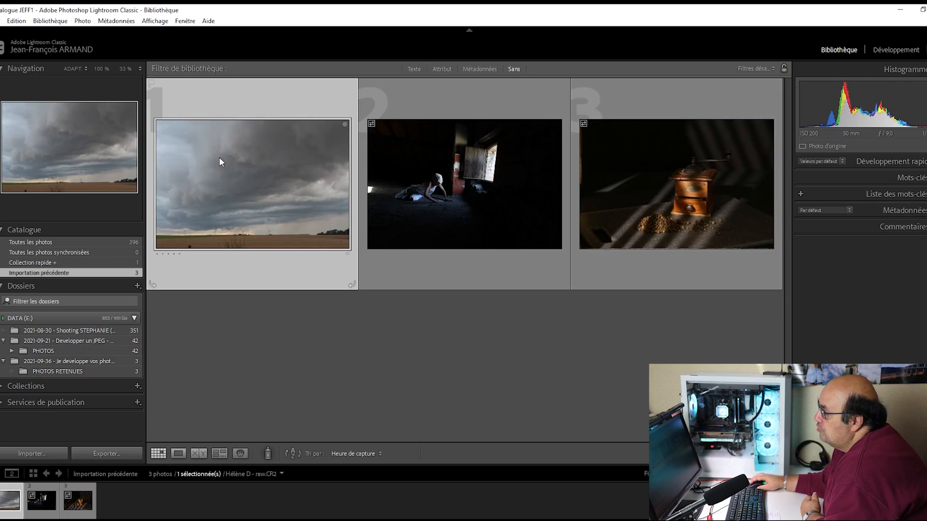
- Open the storm landscape photo in the Develop module and inspect its clouds at closer zoom
key(d)
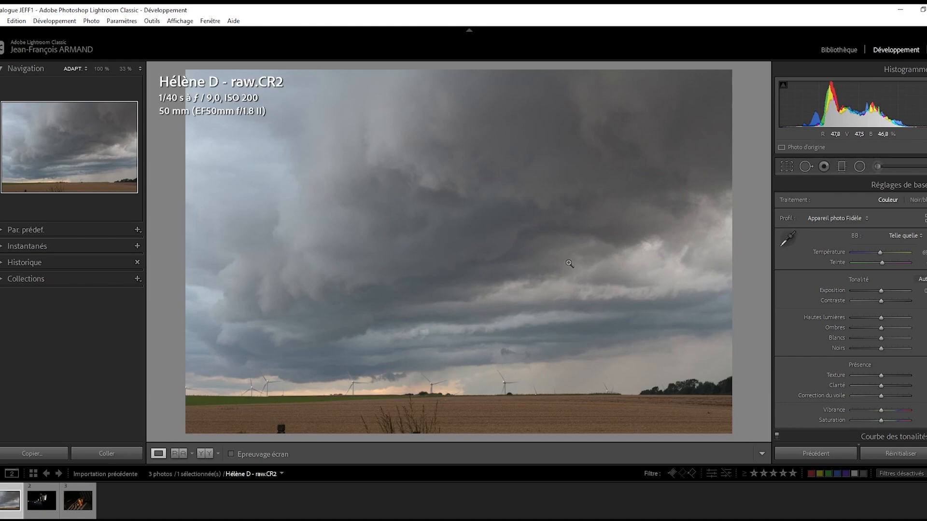
click(451, 205)
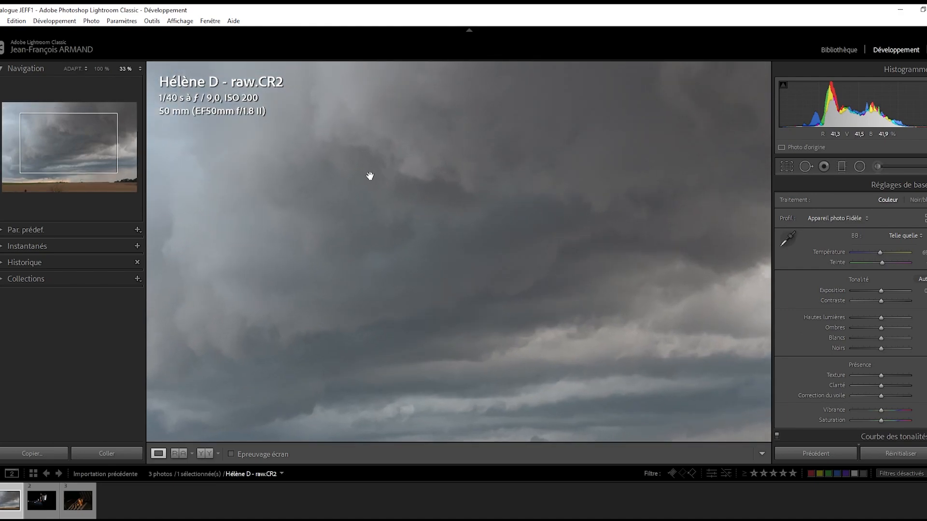
drag(370, 176, 595, 282)
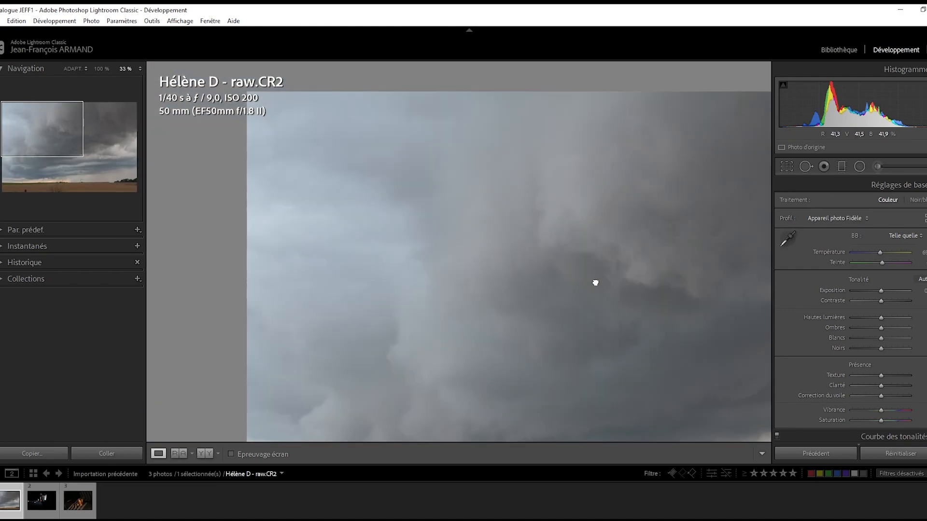
click(95, 68)
click(473, 210)
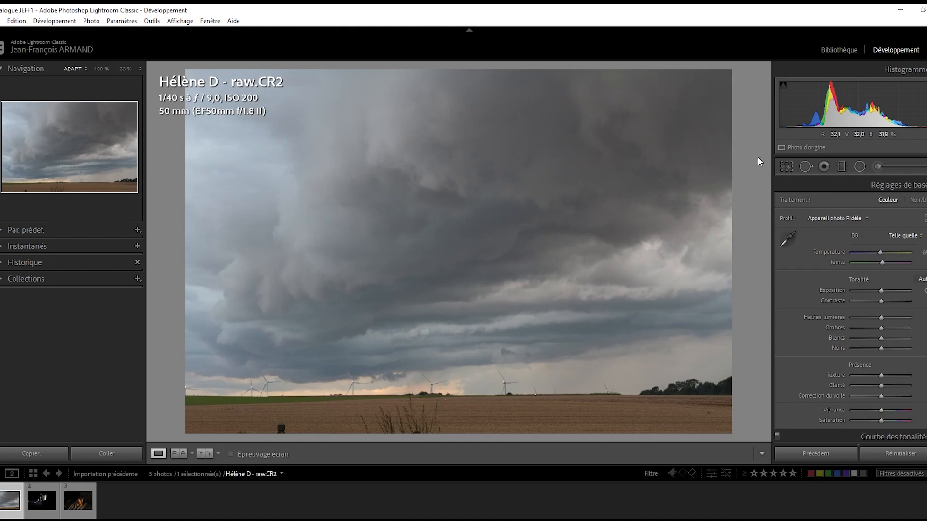
- Crop the photo to a 16 x 9 aspect ratio, keeping the full field in the lower part of the frame
click(786, 166)
click(904, 208)
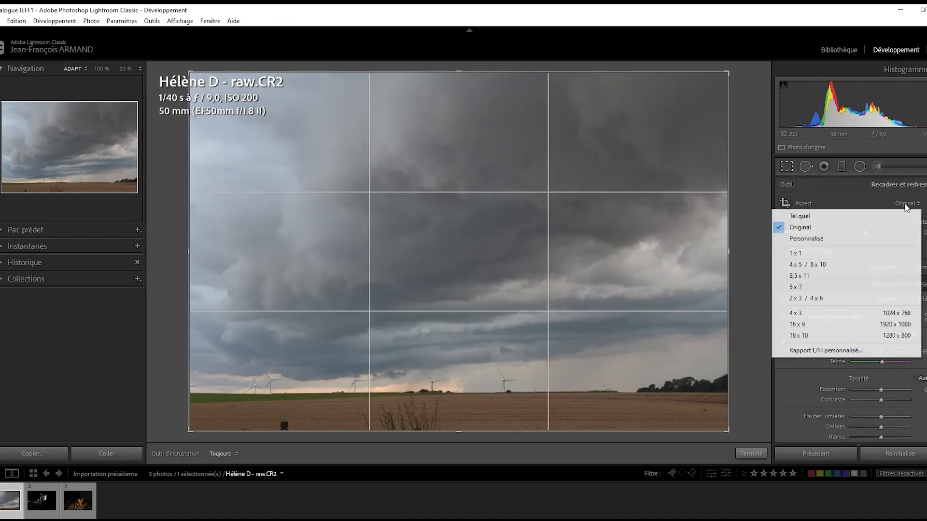
click(830, 324)
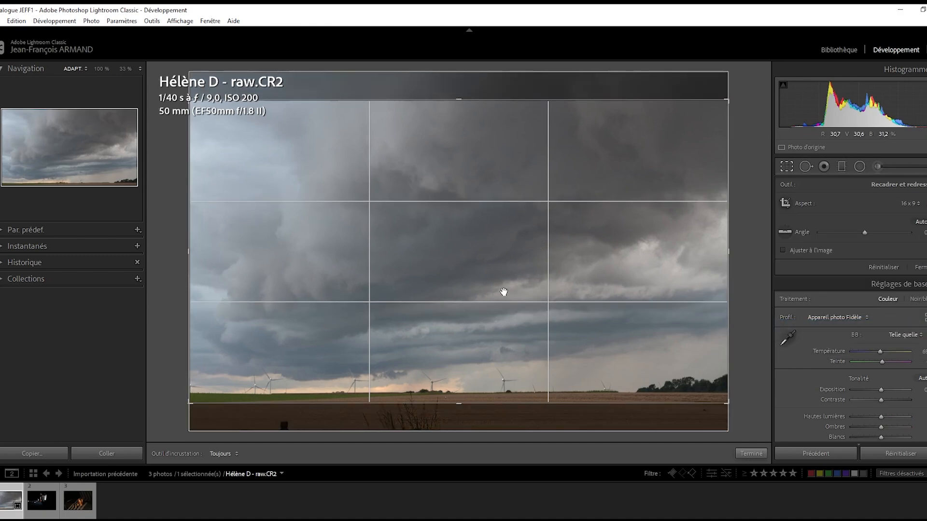
drag(473, 317, 474, 259)
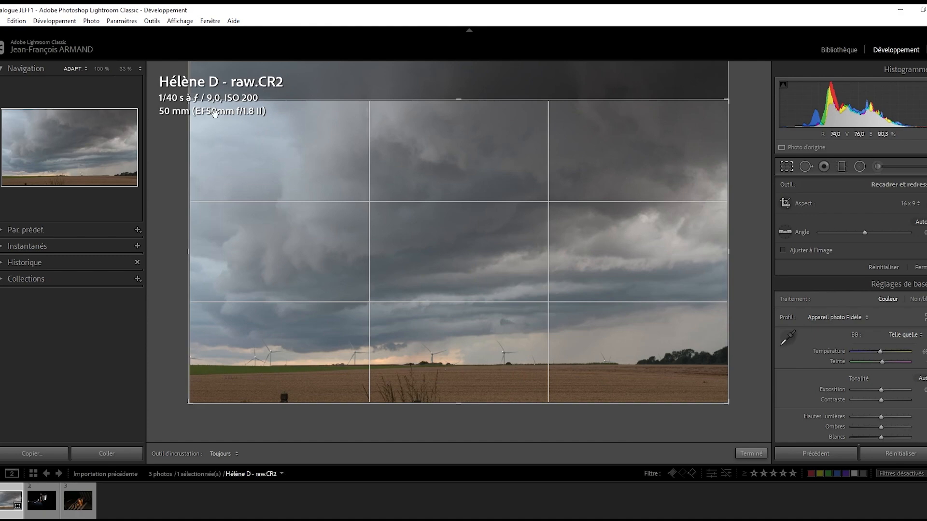
drag(187, 99, 16, 78)
mouse_move(188, 100)
mouse_down()
mouse_move(301, 189)
mouse_move(189, 100)
mouse_up()
click(752, 454)
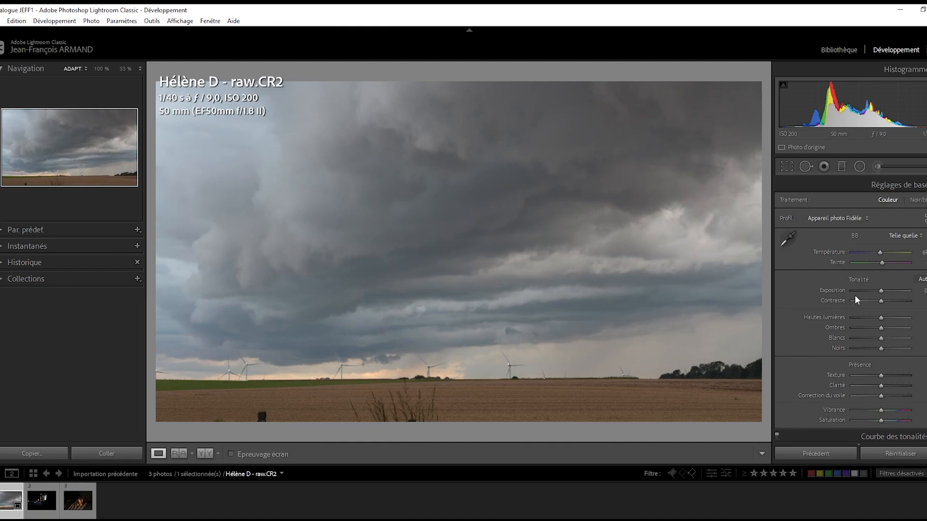
mouse_move(880, 290)
mouse_down()
mouse_move(865, 292)
mouse_move(877, 295)
mouse_up()
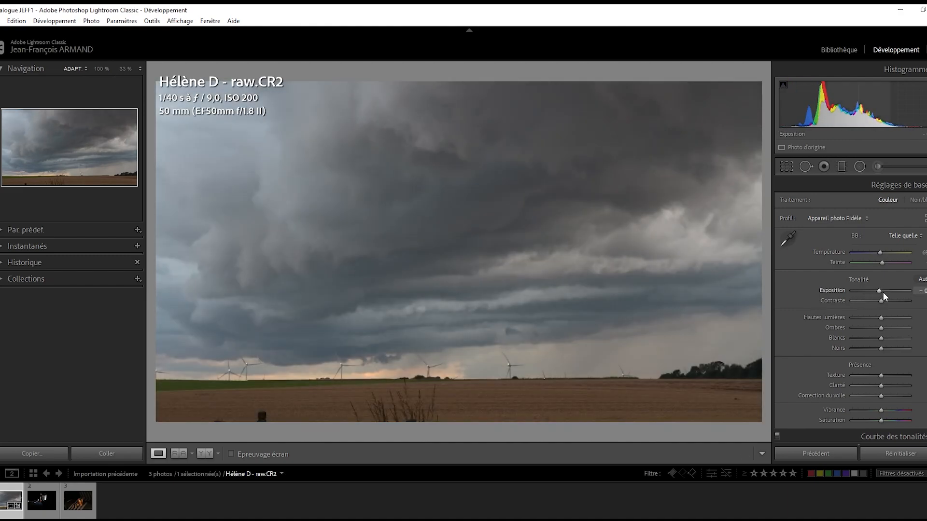
double_click(880, 291)
mouse_move(879, 328)
mouse_down()
mouse_move(907, 330)
mouse_move(828, 327)
mouse_move(911, 330)
mouse_move(836, 330)
mouse_move(899, 329)
mouse_move(850, 317)
mouse_move(878, 315)
mouse_up()
double_click(897, 329)
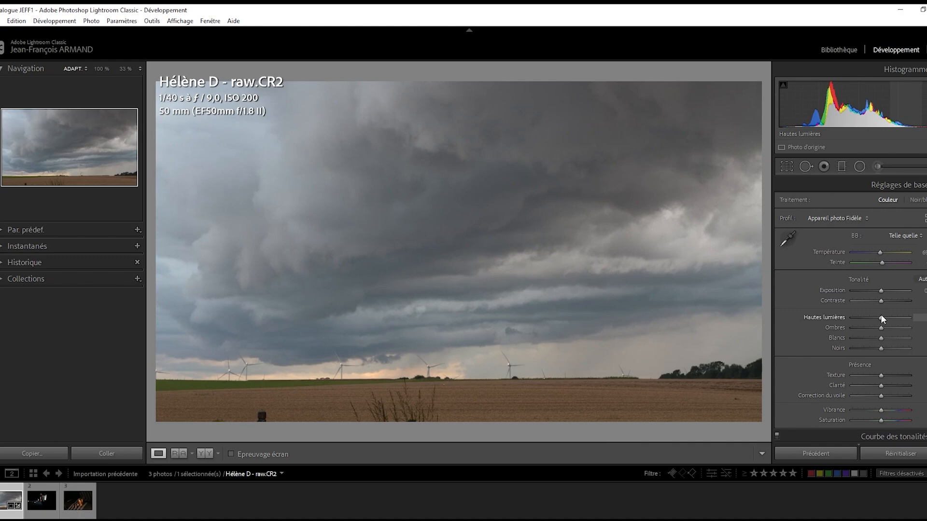
mouse_move(881, 348)
mouse_down()
mouse_move(837, 346)
mouse_move(879, 340)
mouse_up()
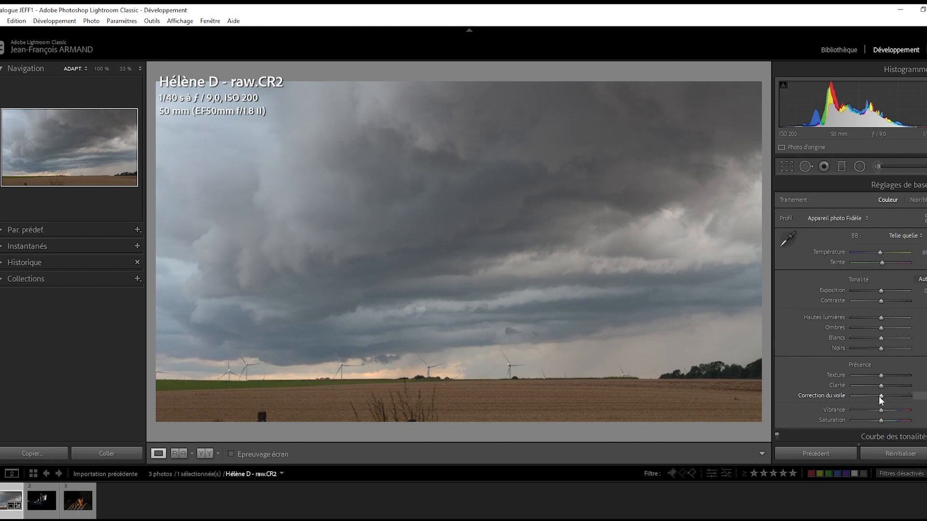
- Increase the photo's dehaze moderately to strengthen the clouds and lower the contrast slightly
drag(878, 396, 889, 397)
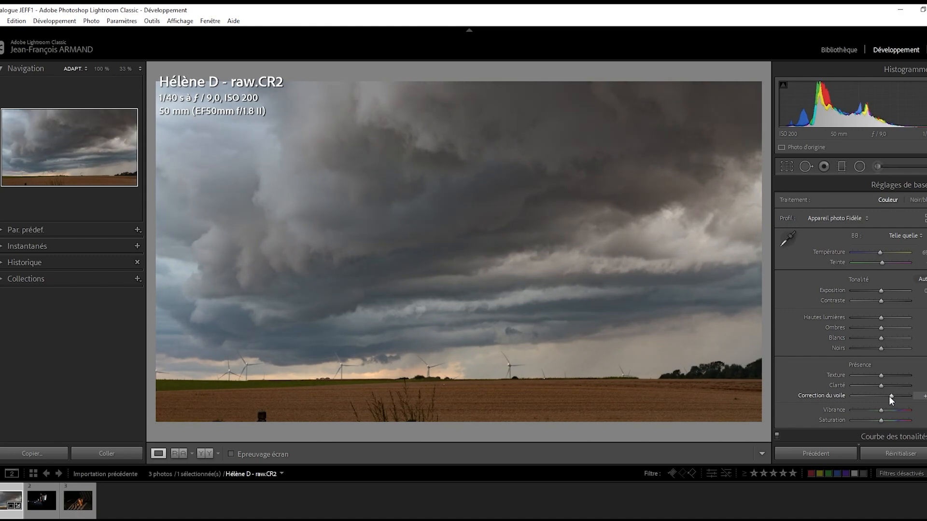
scroll(890, 398, up, 5)
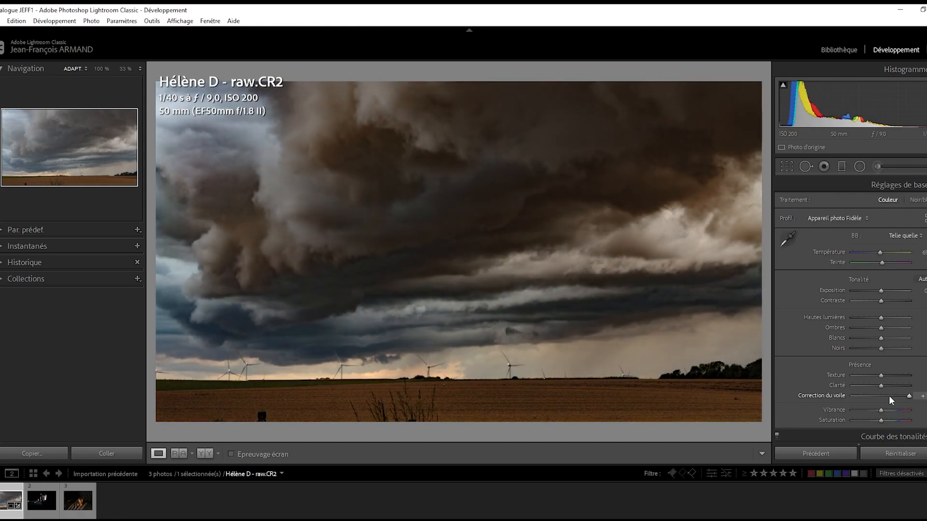
scroll(888, 396, down, 5)
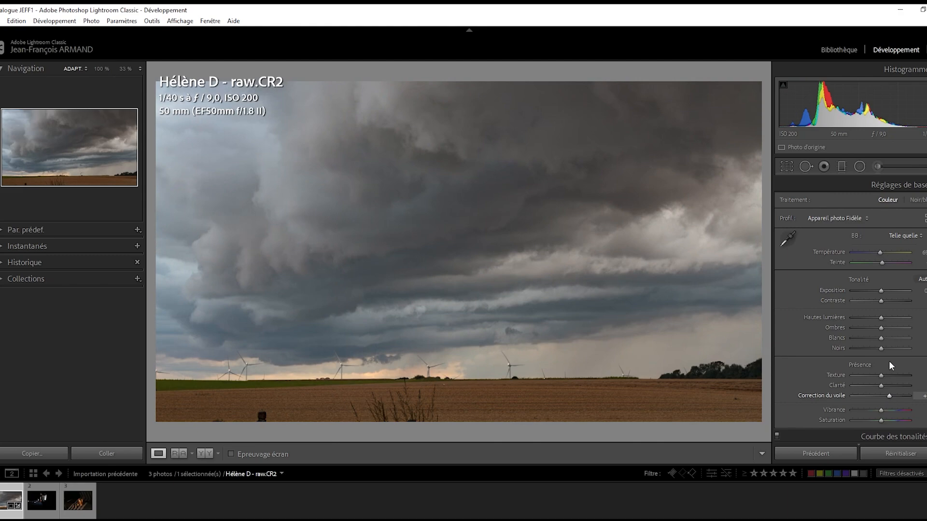
scroll(880, 300, down, 2)
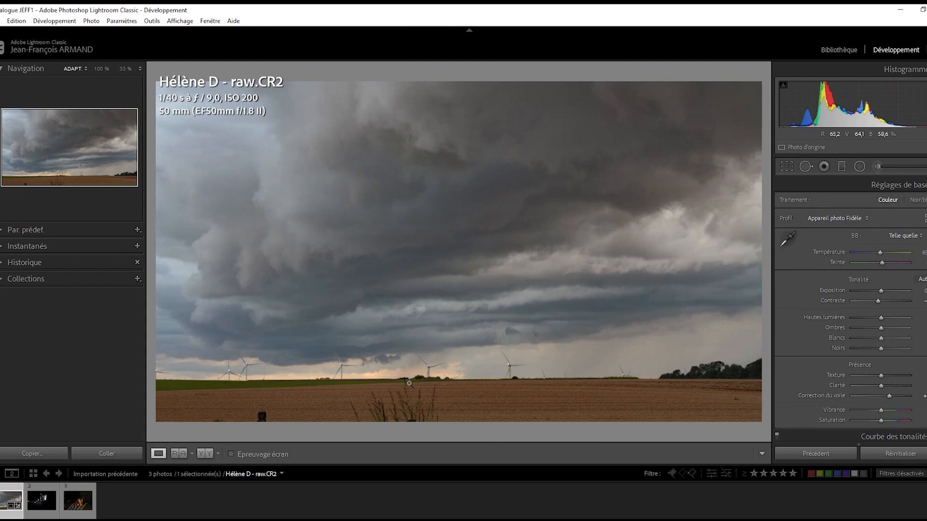
- Try the black-and-white treatment on the photo and return it to colour
click(923, 202)
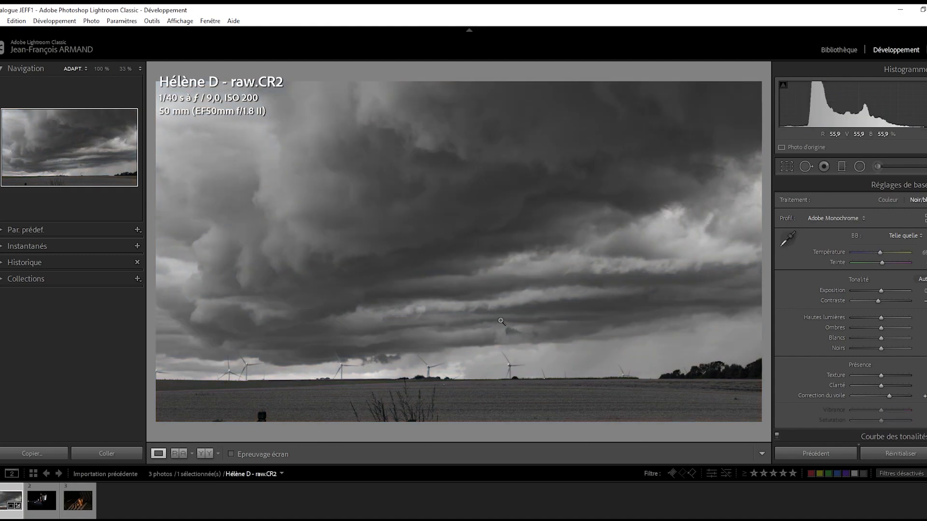
click(887, 201)
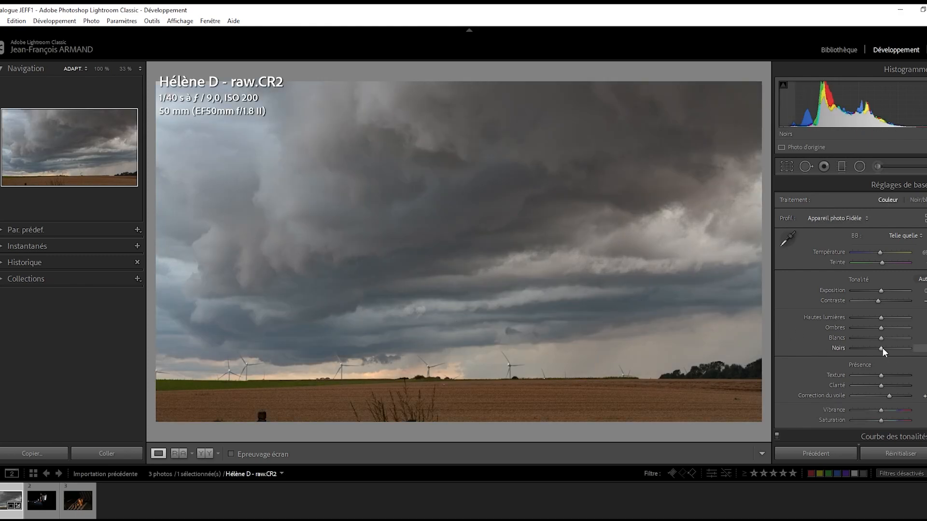
- Lower the photo's blacks moderately to deepen the dark tones
key(Down)
key(Down)
key(Down)
key(Down)
key(Down)
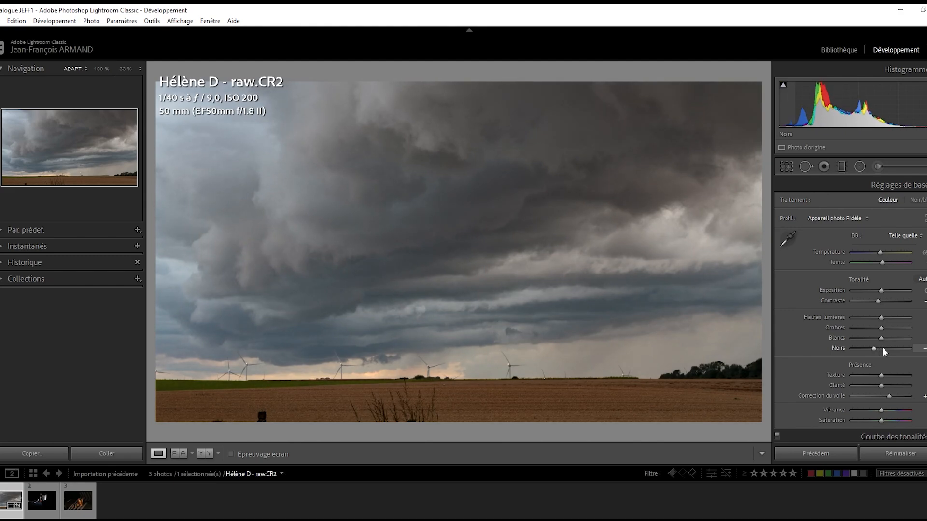
key(Down)
- Raise the highlights to the maximum and the whites slightly to brighten the light parts of the sky
drag(881, 318, 912, 317)
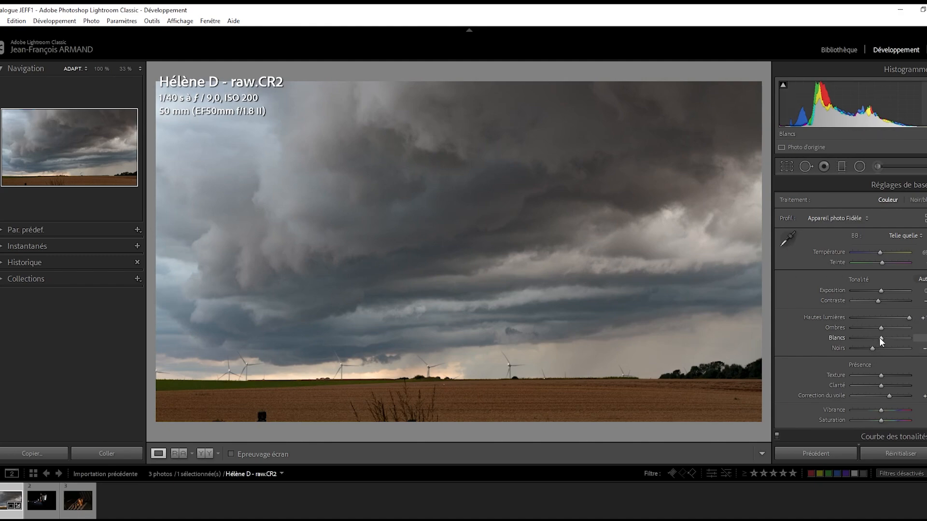
key(Up)
key(Up)
key(Up)
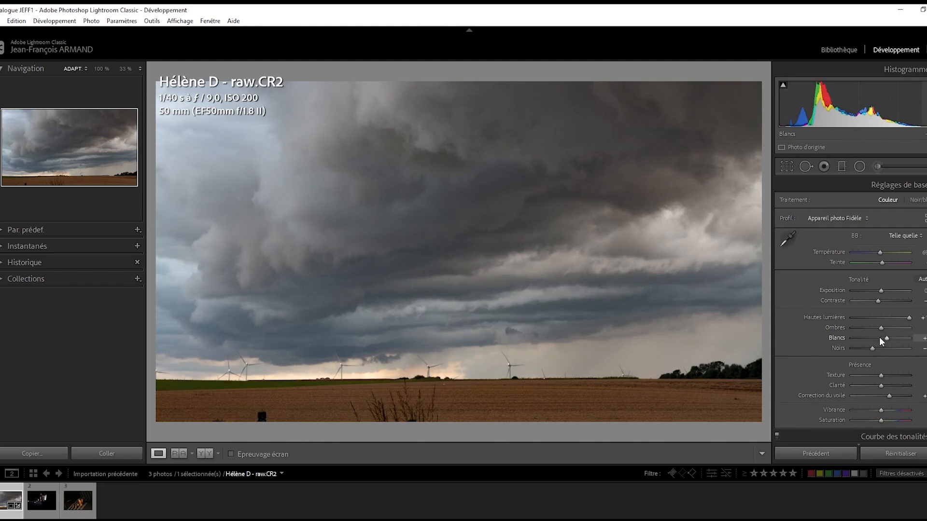
key(Up)
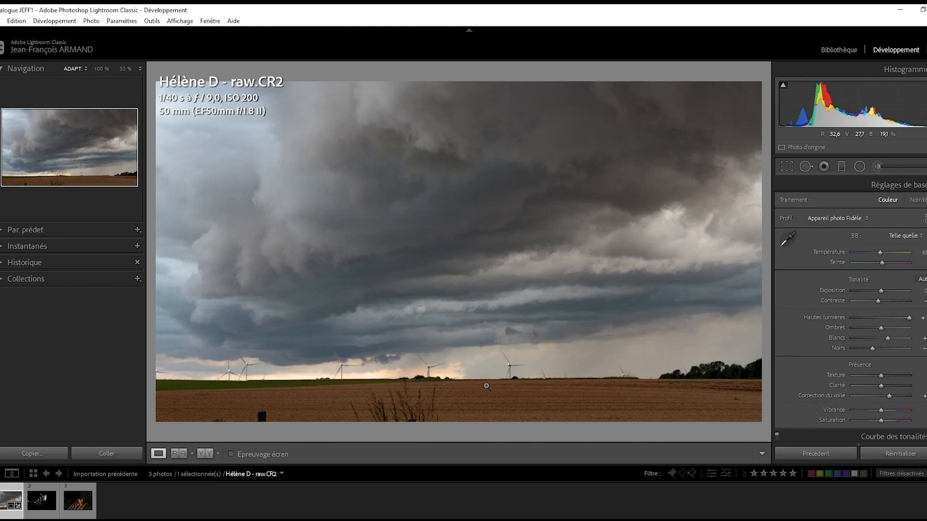
- Apply a graduated filter over the field up to the horizon and raise its exposure slightly
click(841, 166)
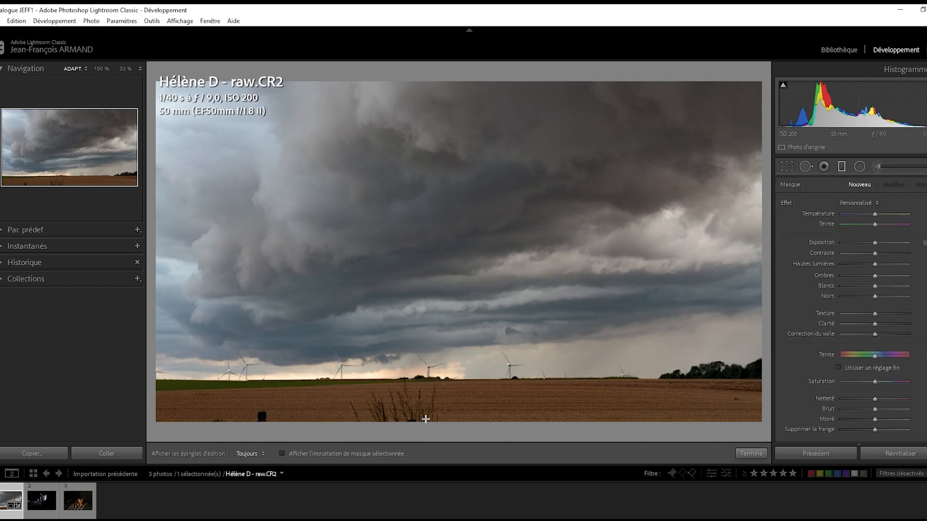
drag(425, 417, 428, 378)
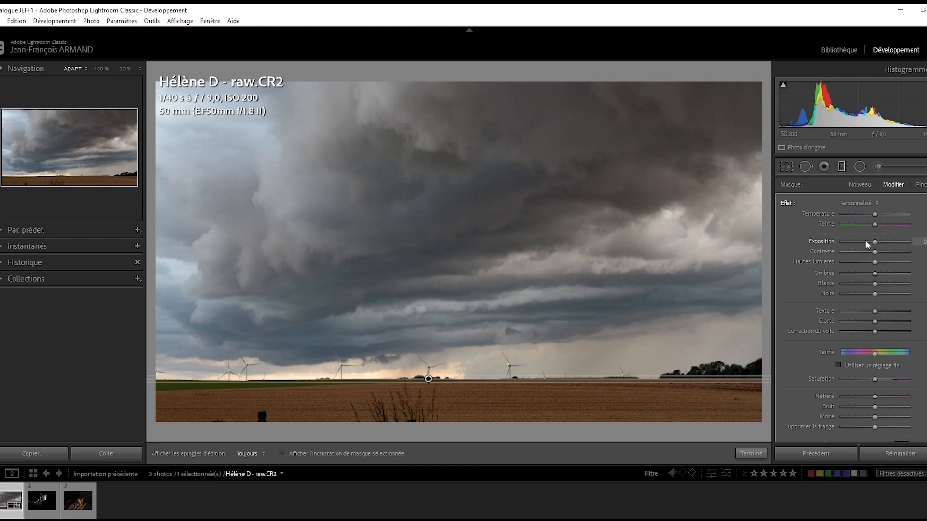
scroll(871, 240, up, 3)
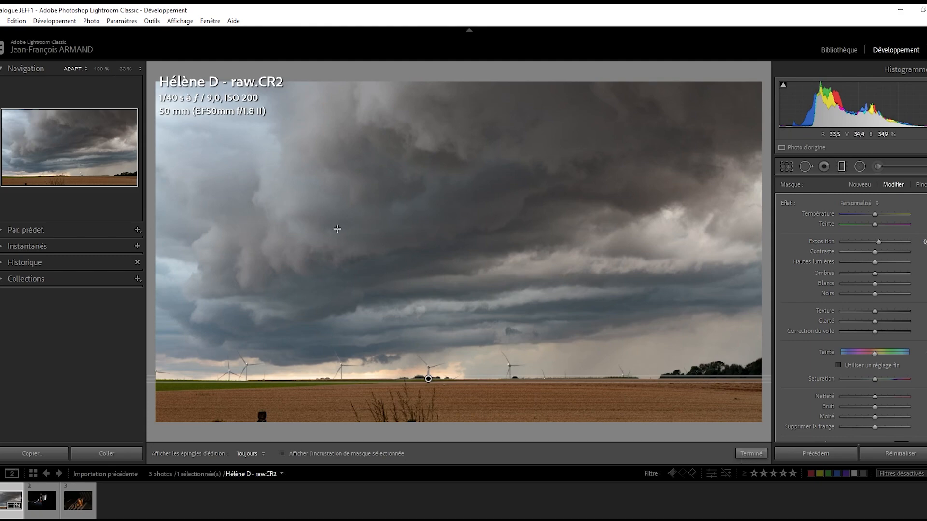
click(752, 453)
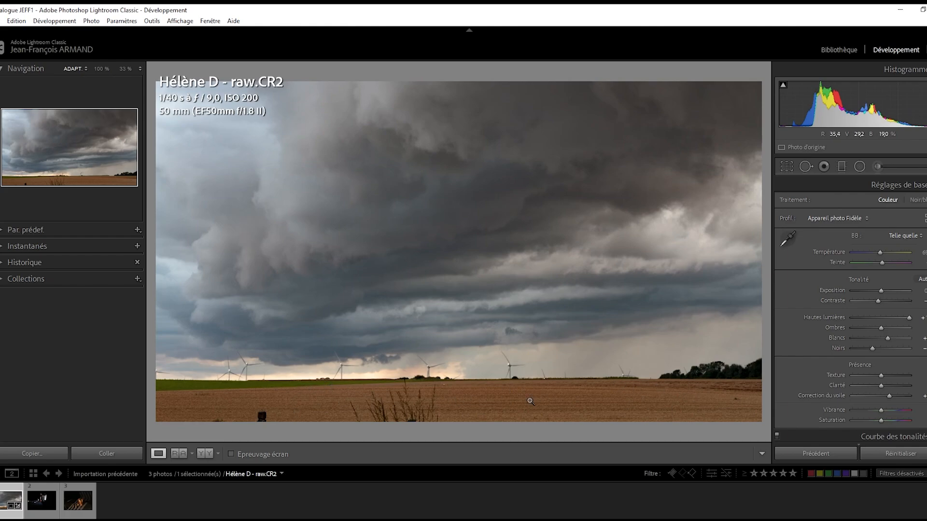
- Remove the dark post at the lower edge of the field with the spot removal tool, sampling nearby soil
click(261, 416)
drag(260, 414, 306, 344)
click(804, 167)
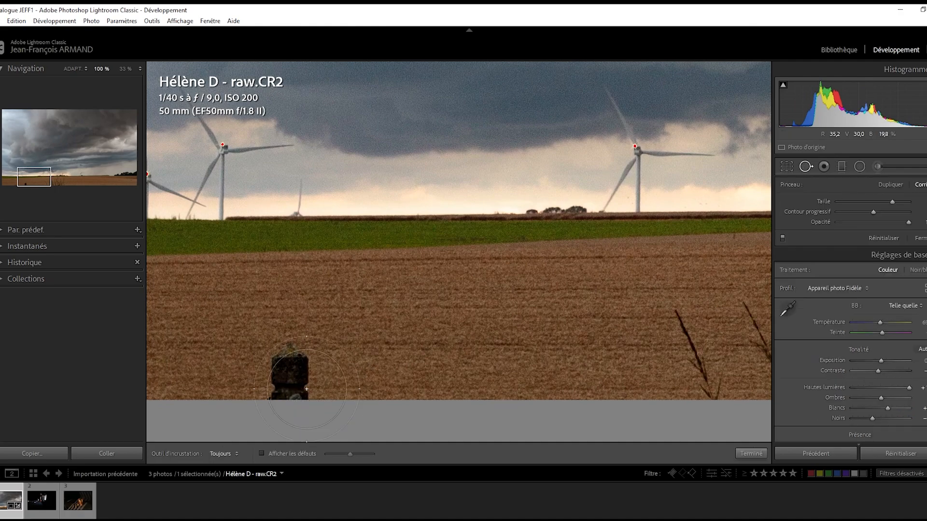
scroll(290, 374, up, 2)
click(288, 378)
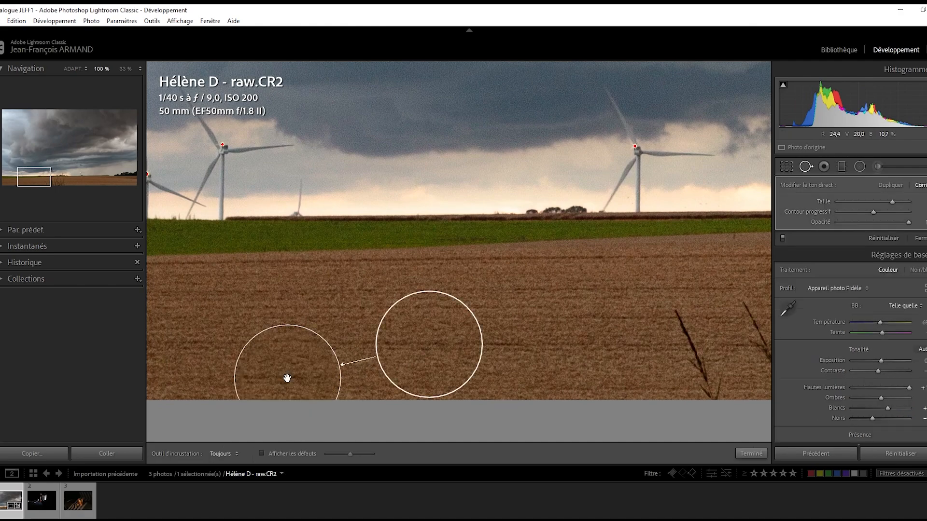
click(741, 456)
- Remove the tiny object in the field just below the horizon using a smaller spot removal brush
drag(666, 304, 290, 276)
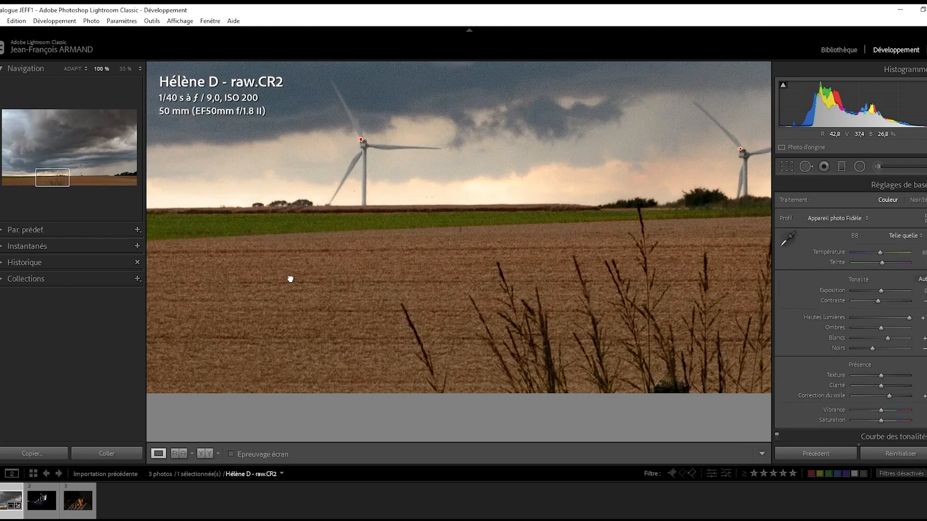
drag(648, 231, 391, 306)
click(804, 166)
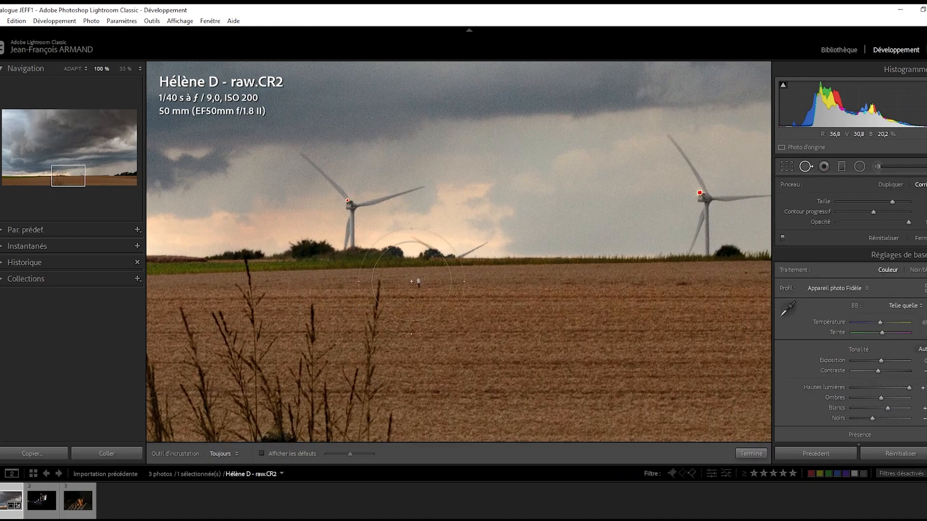
scroll(418, 282, down, 10)
click(418, 282)
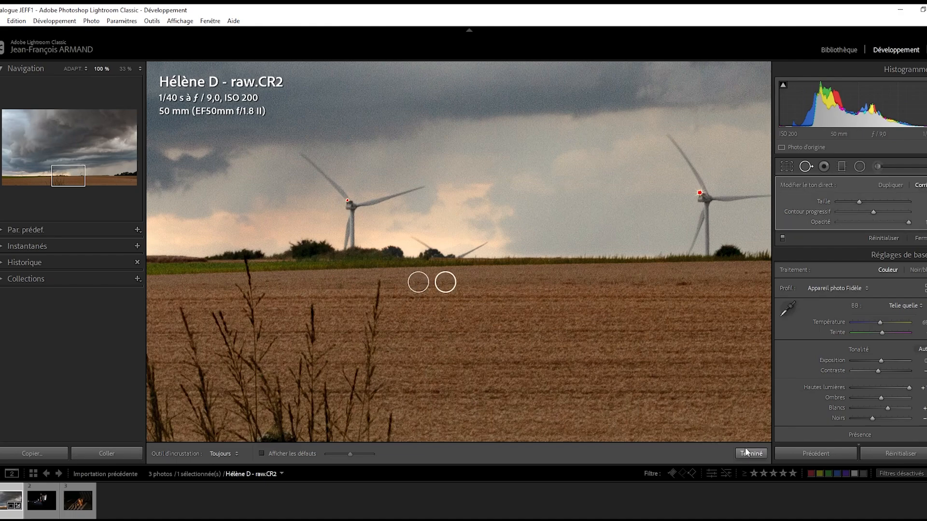
mouse_move(721, 350)
mouse_down()
mouse_move(552, 348)
mouse_move(457, 325)
mouse_move(306, 324)
mouse_up()
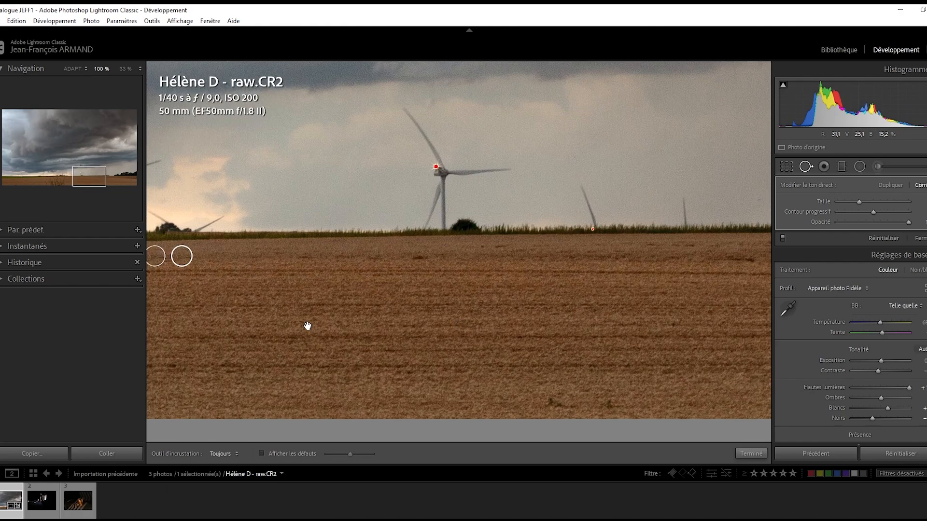
mouse_move(636, 329)
mouse_down()
mouse_move(331, 325)
mouse_move(415, 348)
mouse_up()
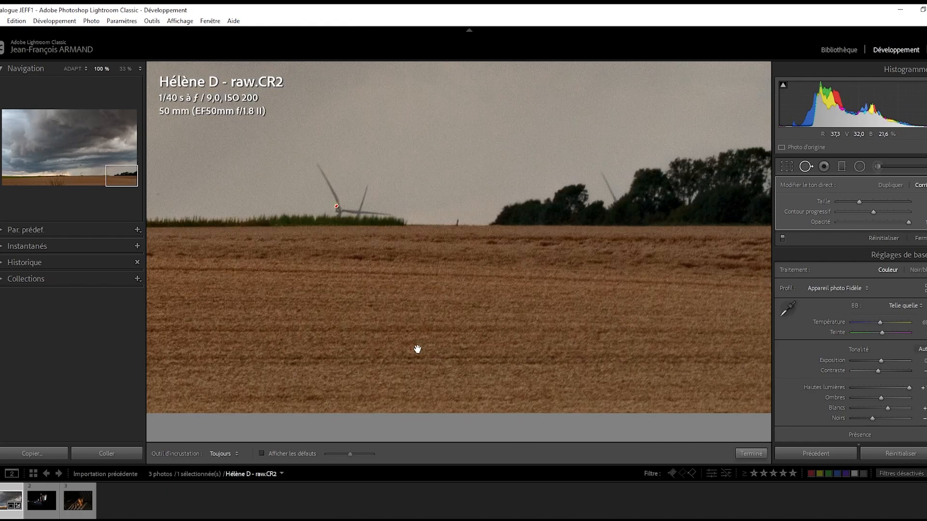
click(620, 338)
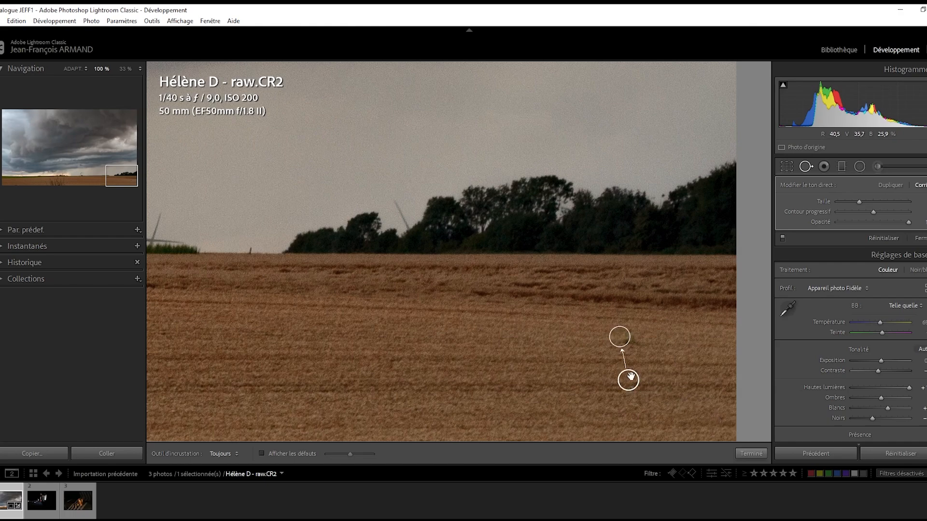
right_click(618, 336)
click(637, 382)
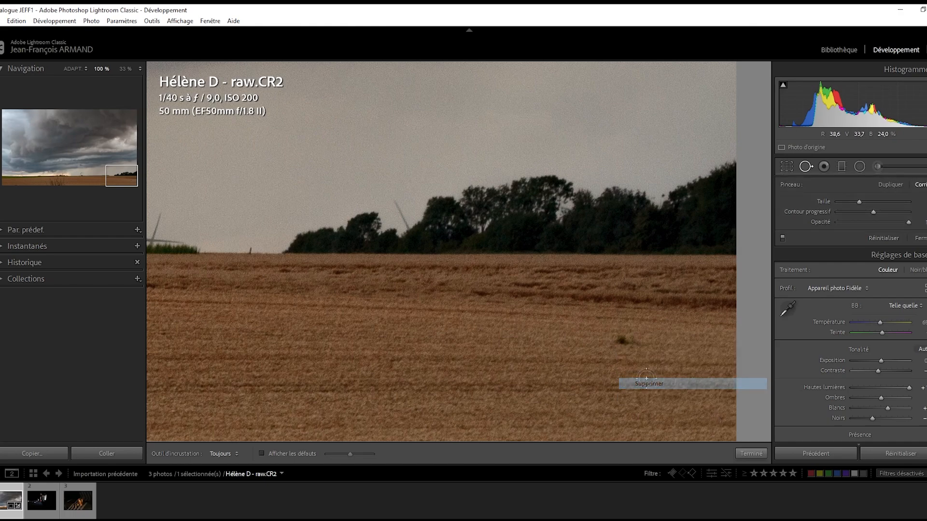
- Finish the spot removal and return to viewing the whole photo
click(744, 452)
click(523, 362)
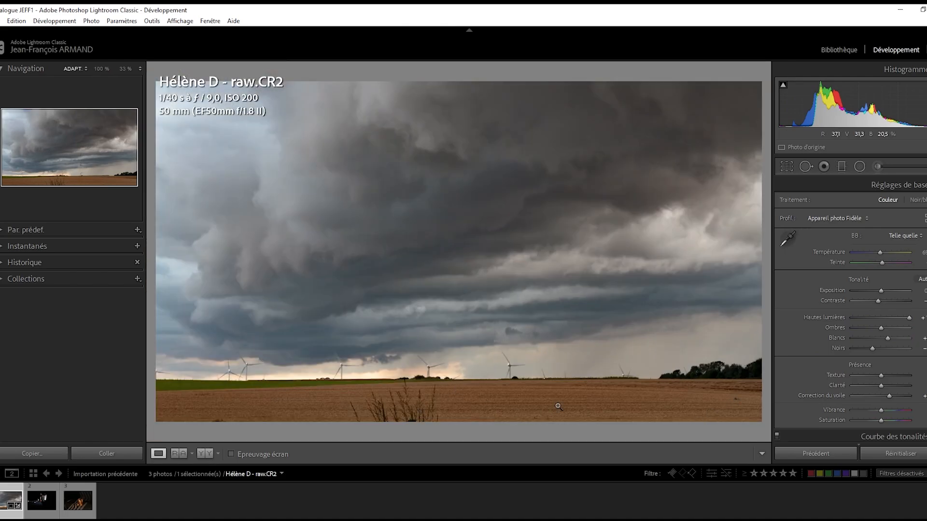
- Remove the small dark spot in the field below the trees with the spot removal tool and return to the whole photo
click(756, 411)
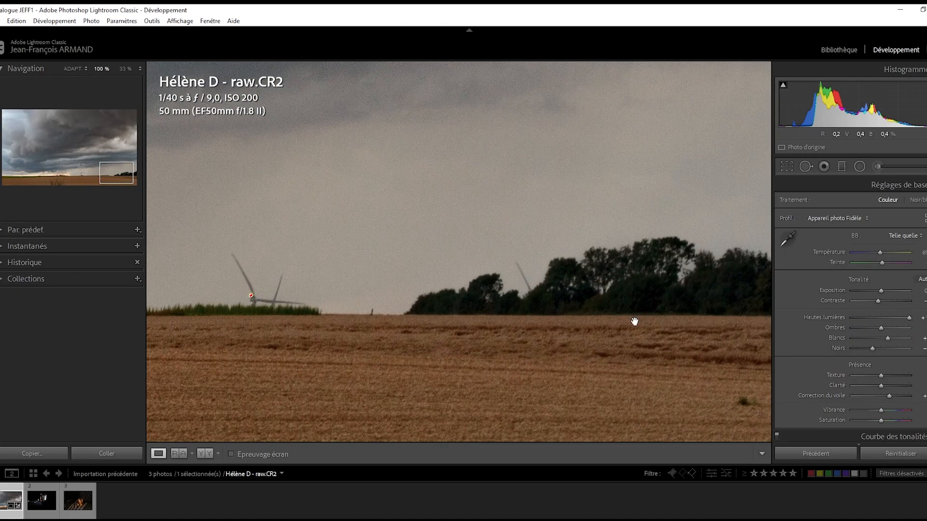
click(807, 167)
drag(663, 394, 504, 346)
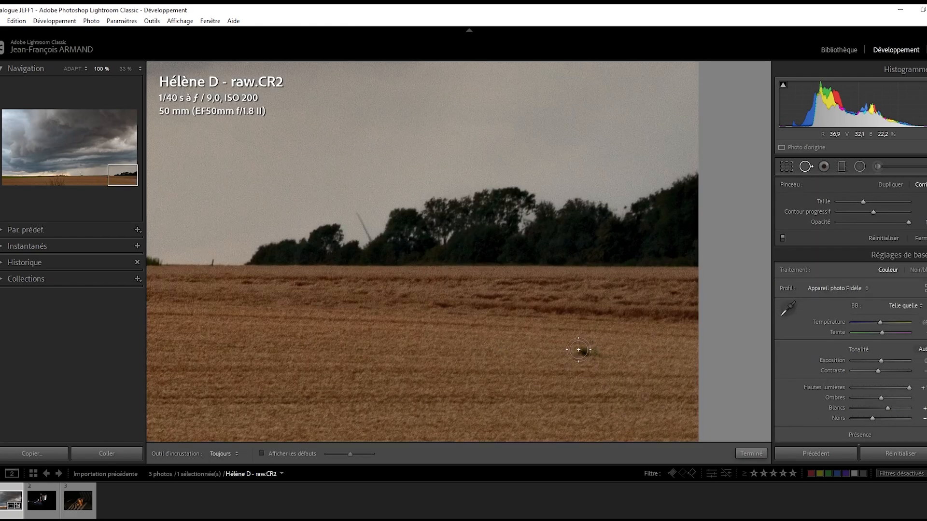
drag(577, 351, 599, 351)
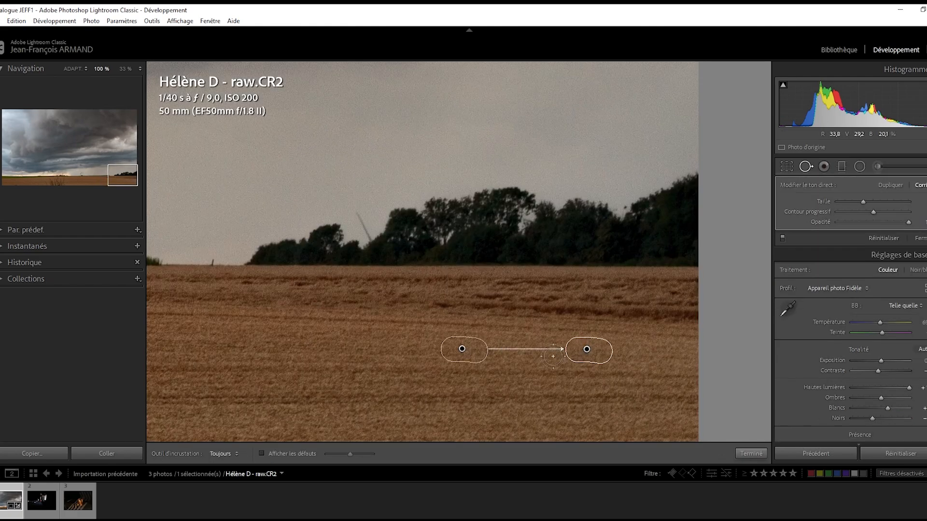
click(750, 452)
click(368, 351)
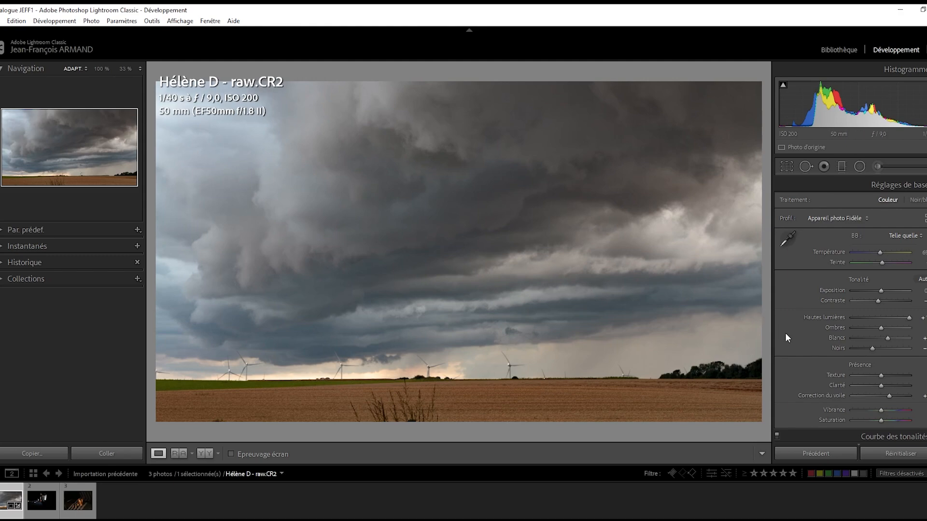
- Moderately lower the luminance of the blue tones in the HSL adjustments
scroll(786, 334, down, 5)
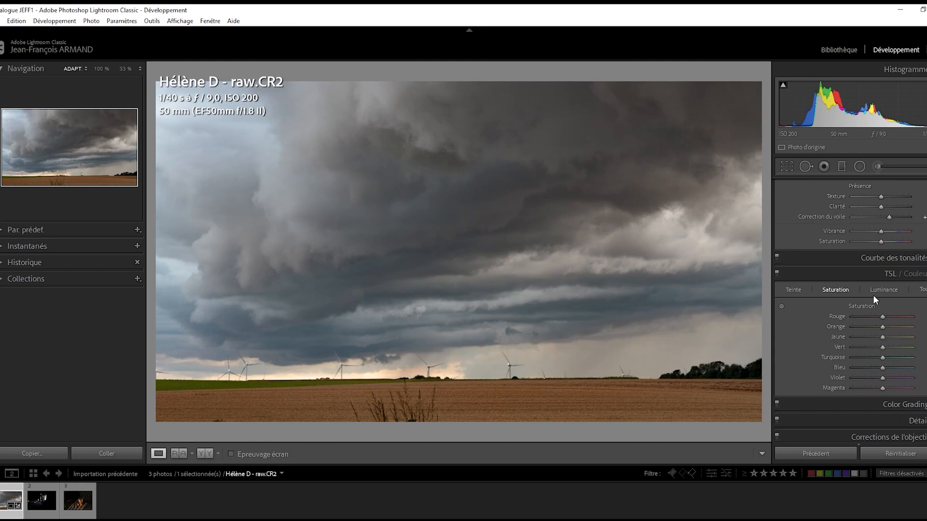
click(875, 289)
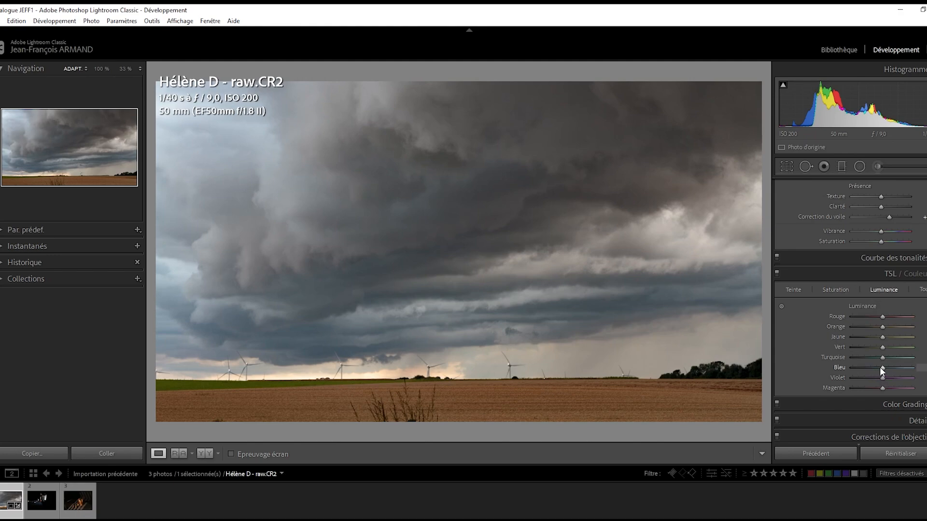
drag(879, 369, 857, 374)
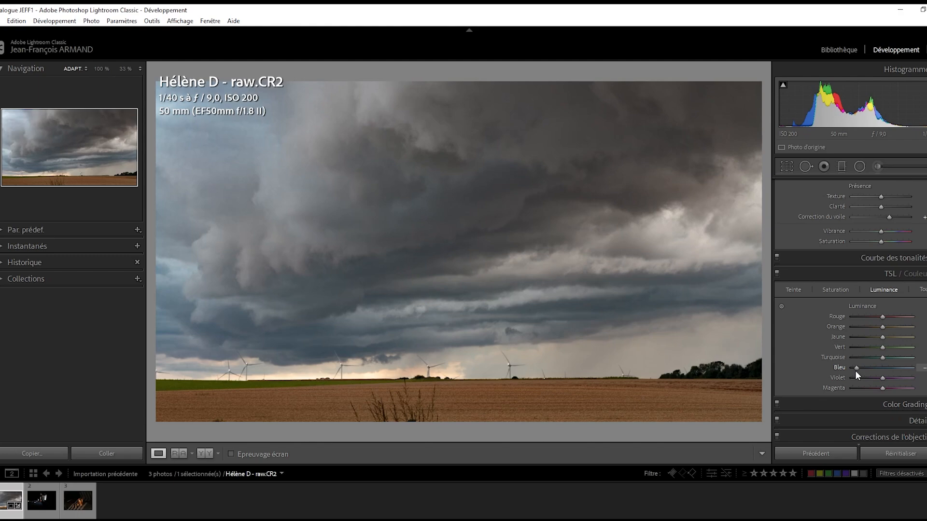
drag(857, 374, 865, 371)
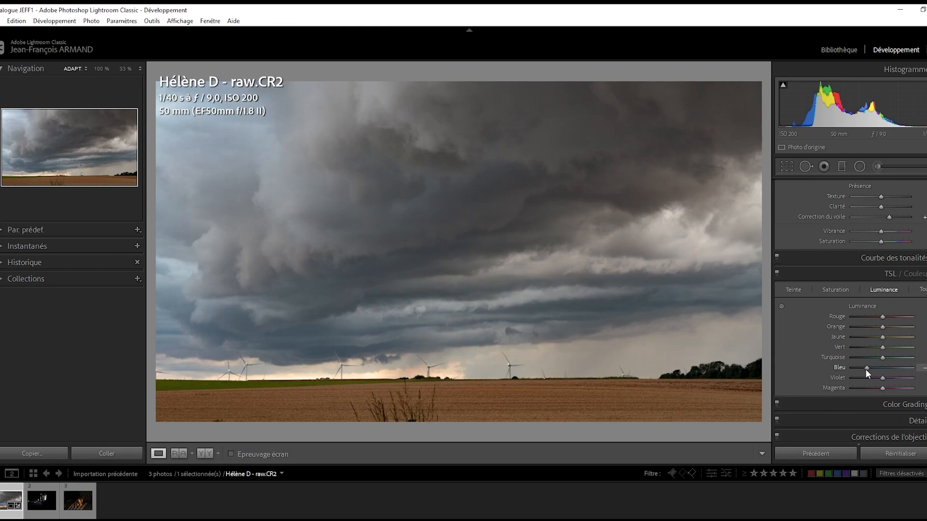
- Turn on chromatic aberration removal and the lens profile correction with the default setup
scroll(810, 381, down, 3)
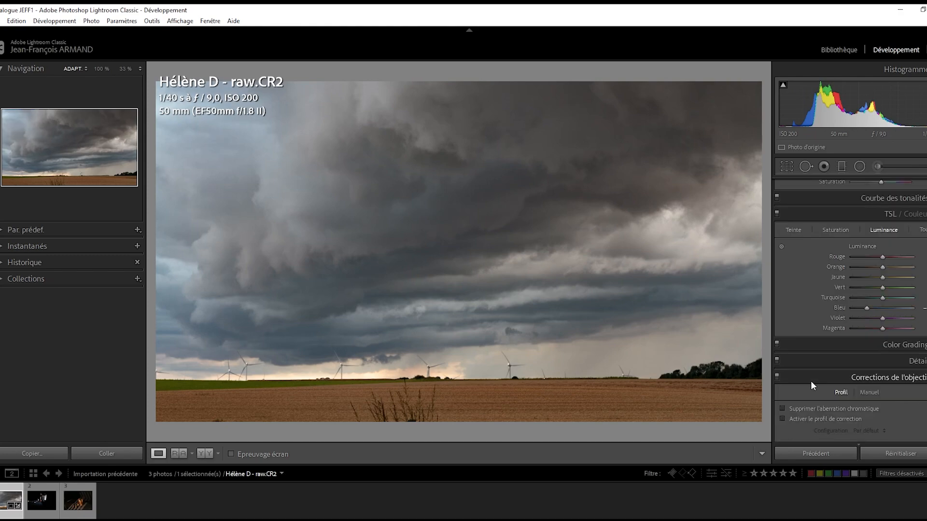
scroll(810, 381, down, 5)
click(782, 289)
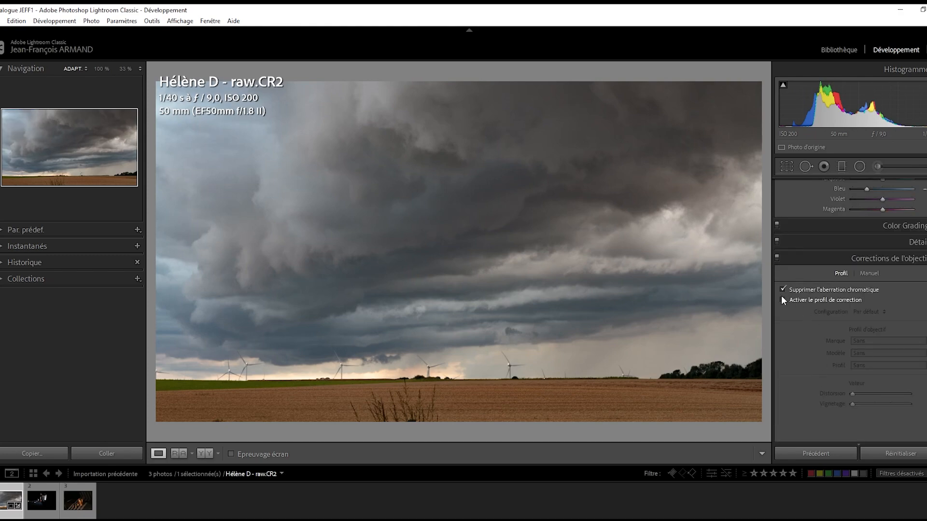
click(782, 300)
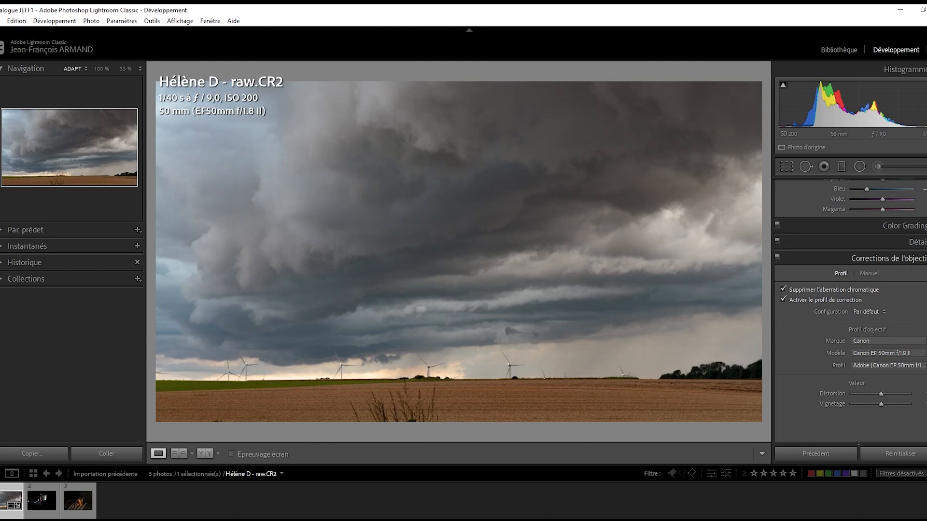
- Darken the photo's edges with a negative post-crop vignette amount, using the highlight priority style
scroll(829, 375, down, 3)
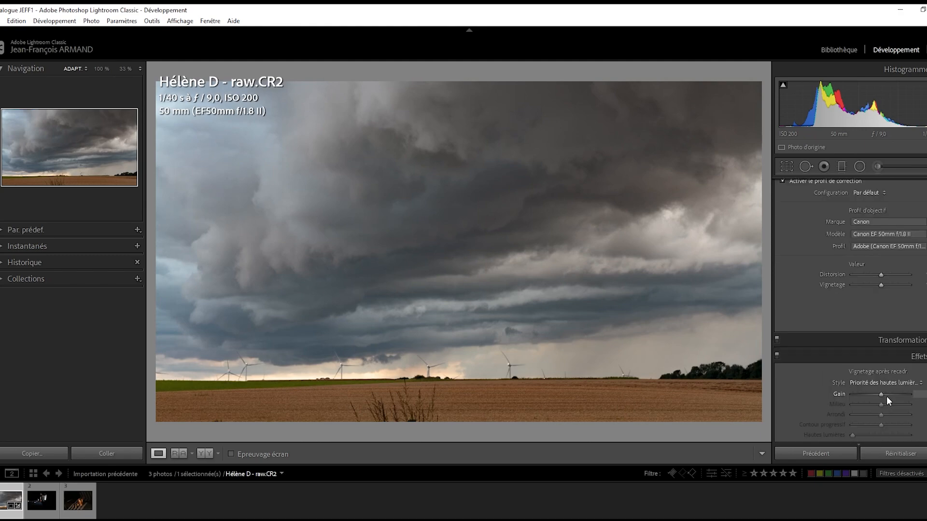
key(Down)
key(Down)
key(Down)
key(Down)
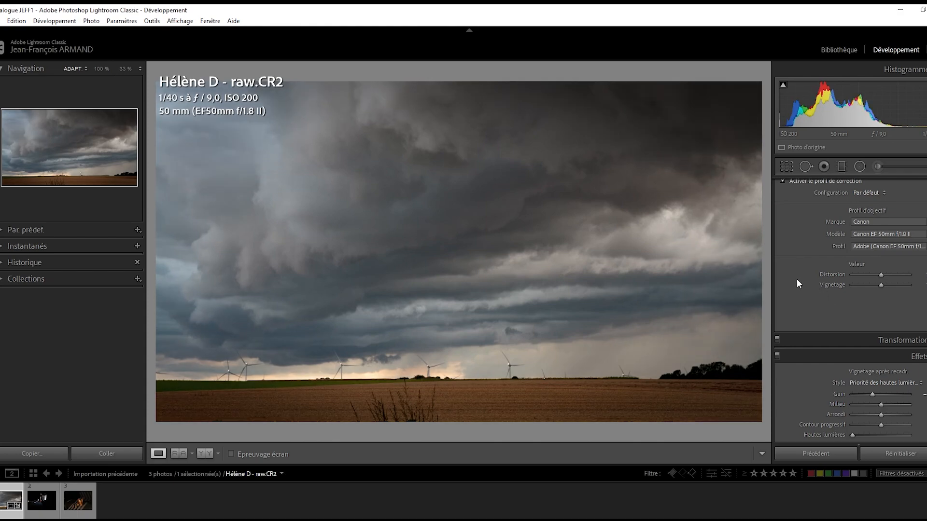
- Raise the exposure of the existing graduated filter over the field slightly further and finish editing it
scroll(796, 279, up, 5)
scroll(797, 280, up, 5)
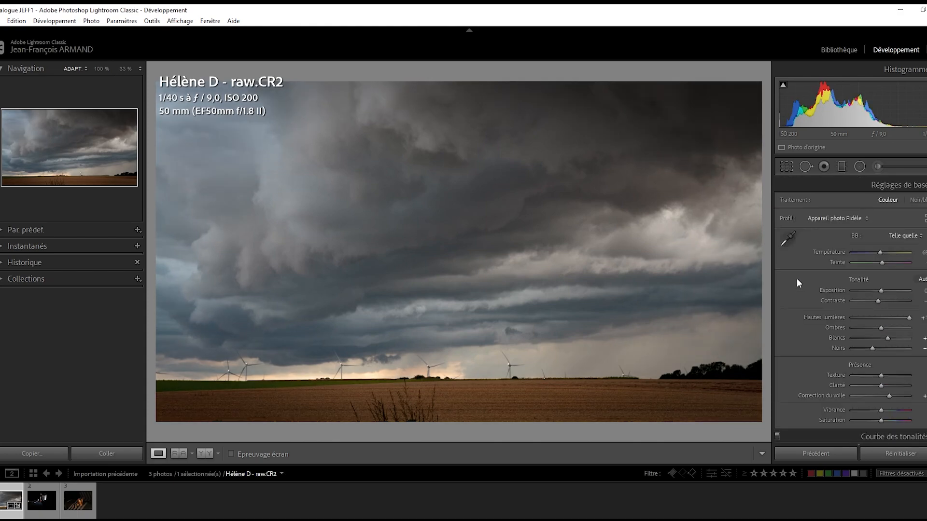
click(843, 168)
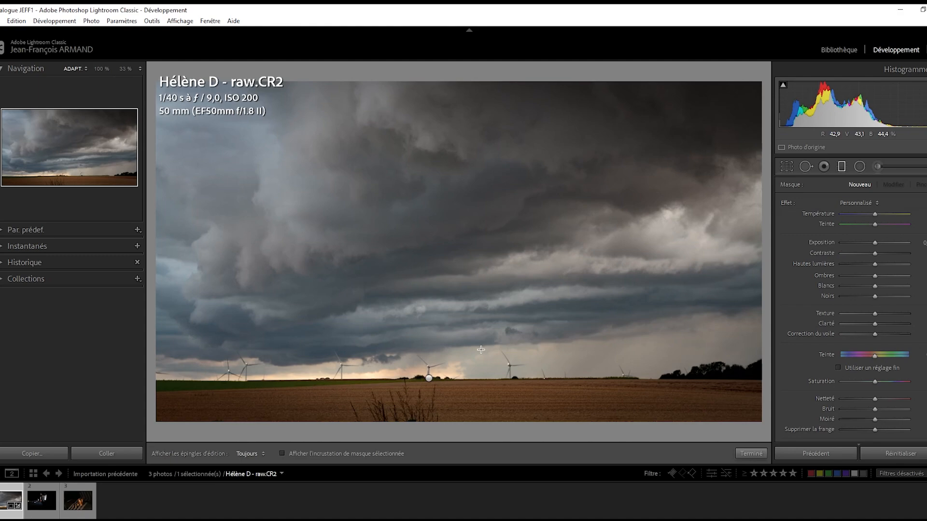
drag(429, 376, 428, 381)
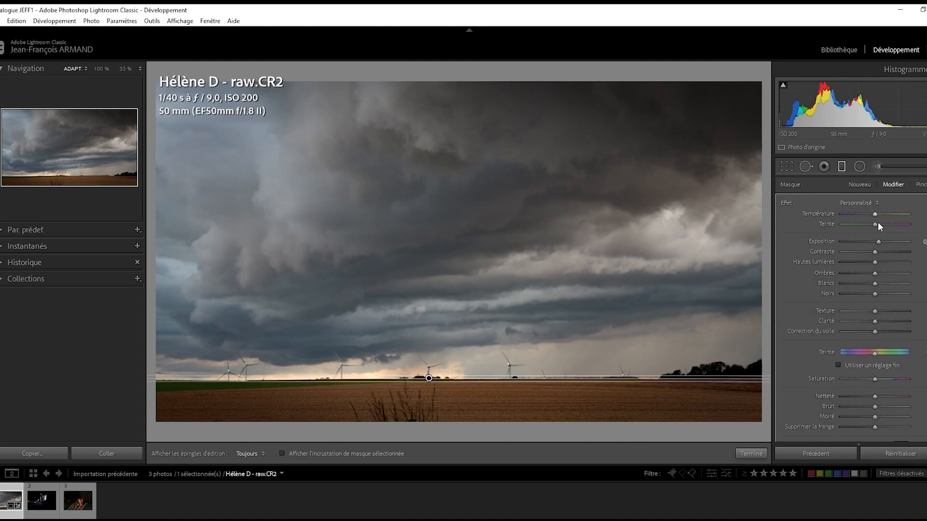
drag(875, 242, 882, 242)
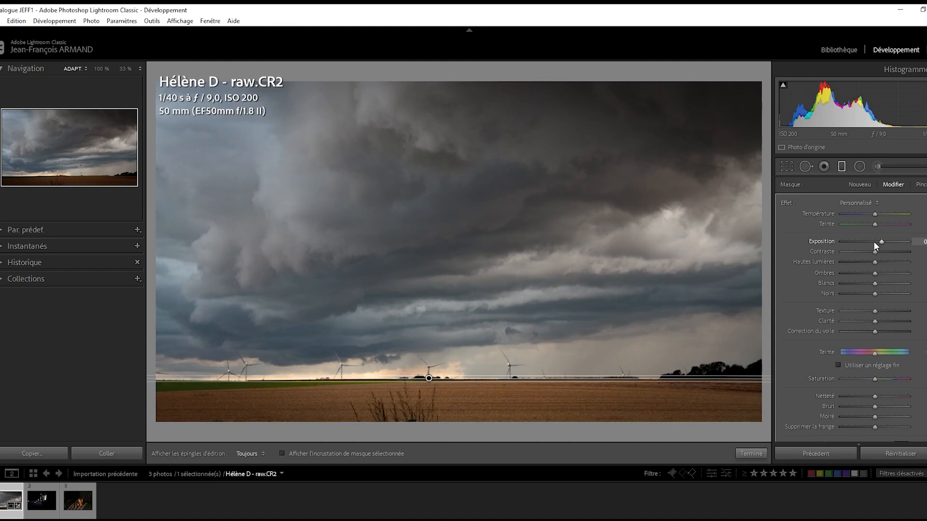
click(752, 454)
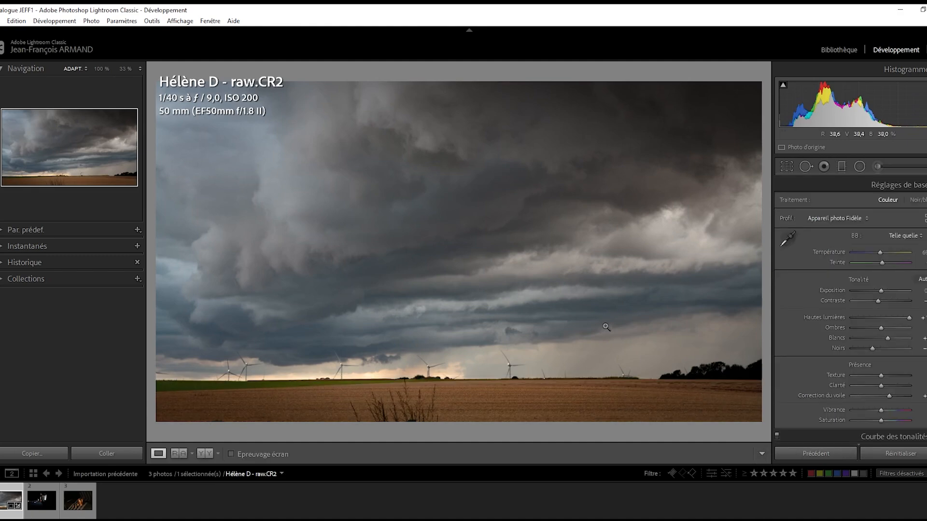
click(314, 201)
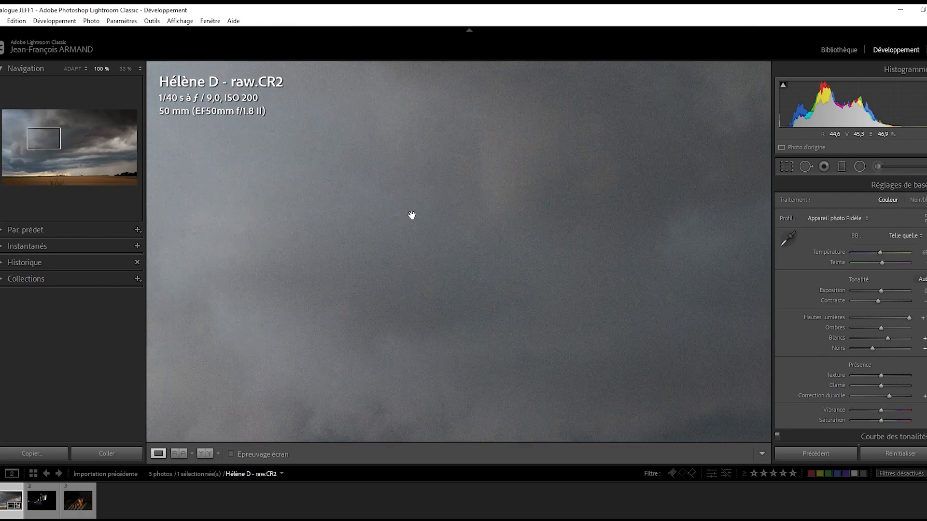
click(422, 217)
click(184, 140)
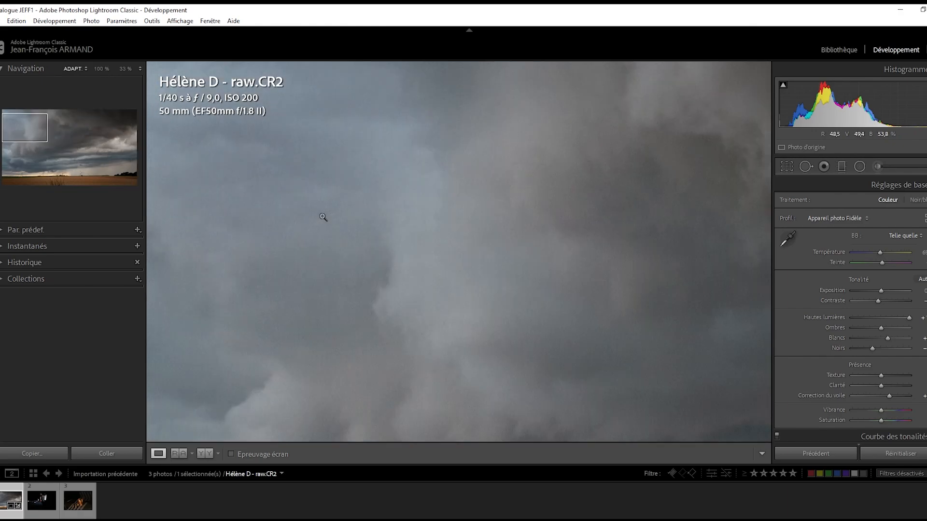
click(326, 218)
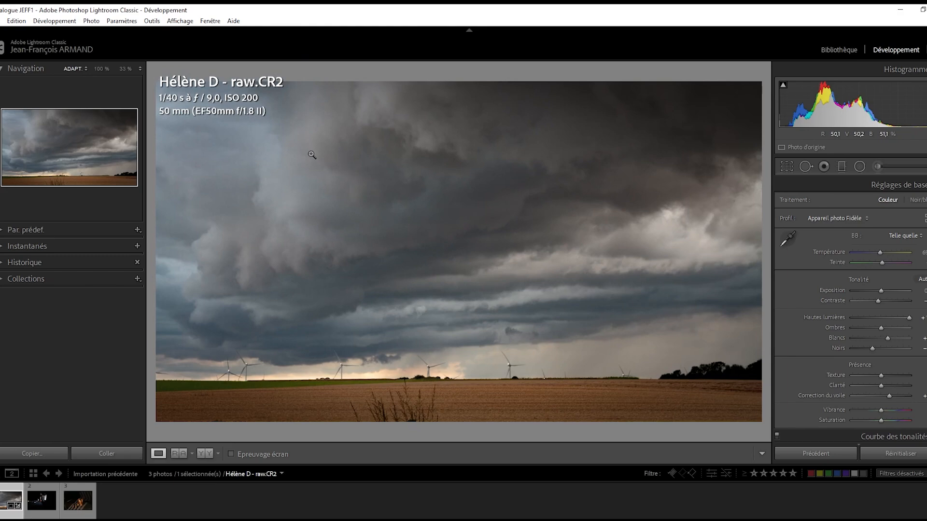
- Try the black-and-white treatment on the photo and switch it back to colour
click(916, 200)
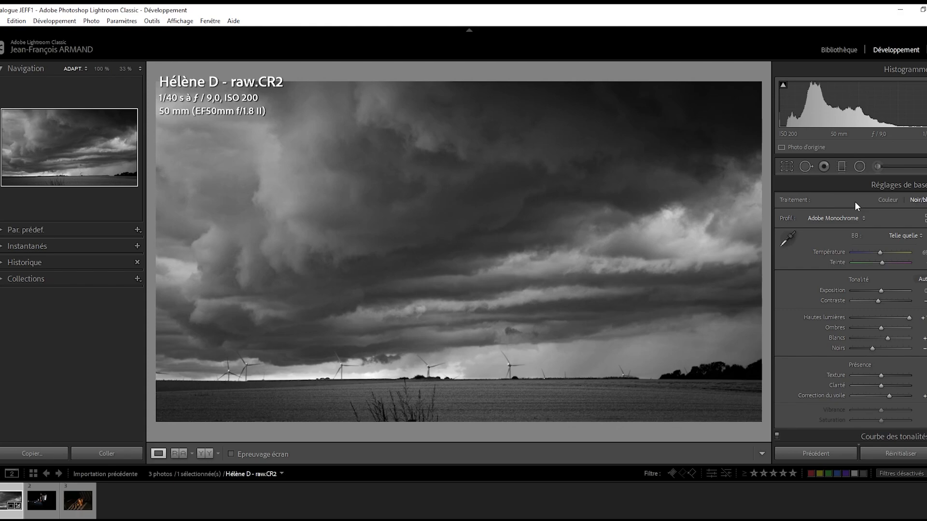
click(884, 197)
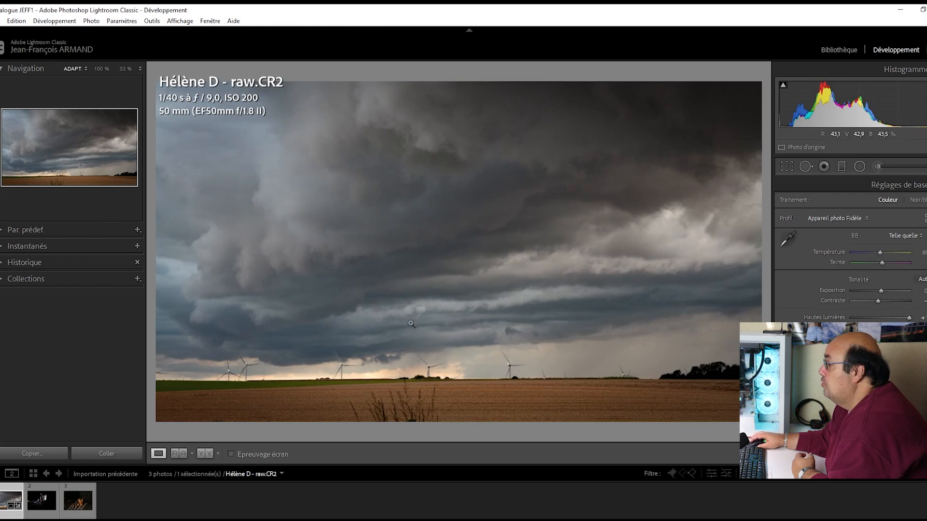
- Open a copy of the photo with the Lightroom corrections in Silver Efex Pro 2
click(91, 21)
mouse_move(117, 77)
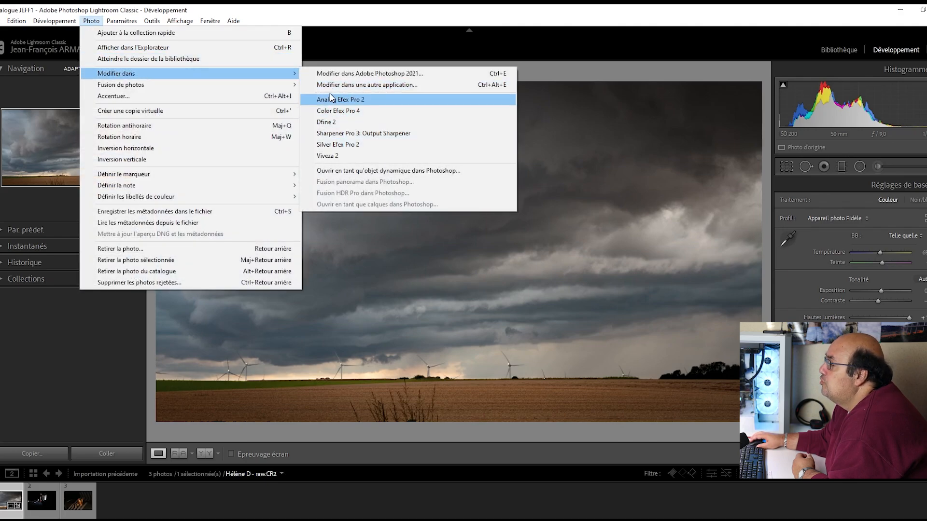
click(336, 146)
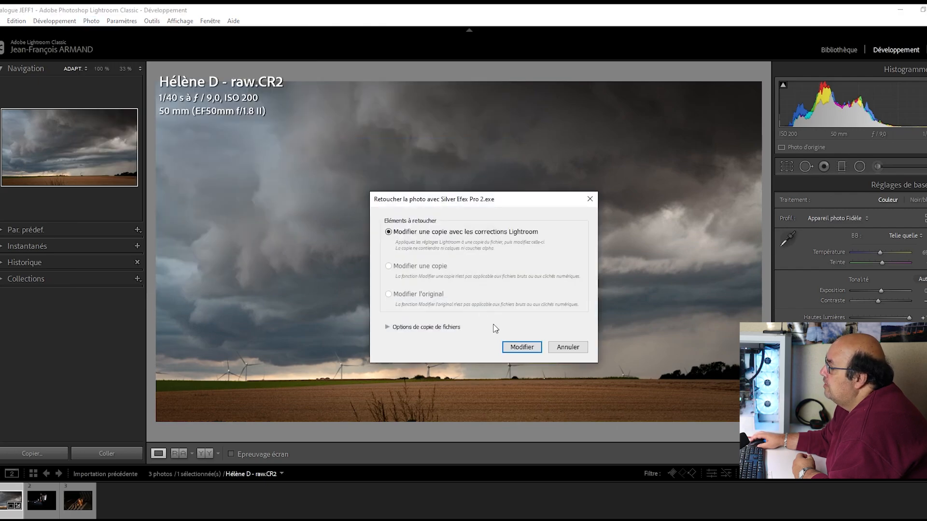
click(524, 348)
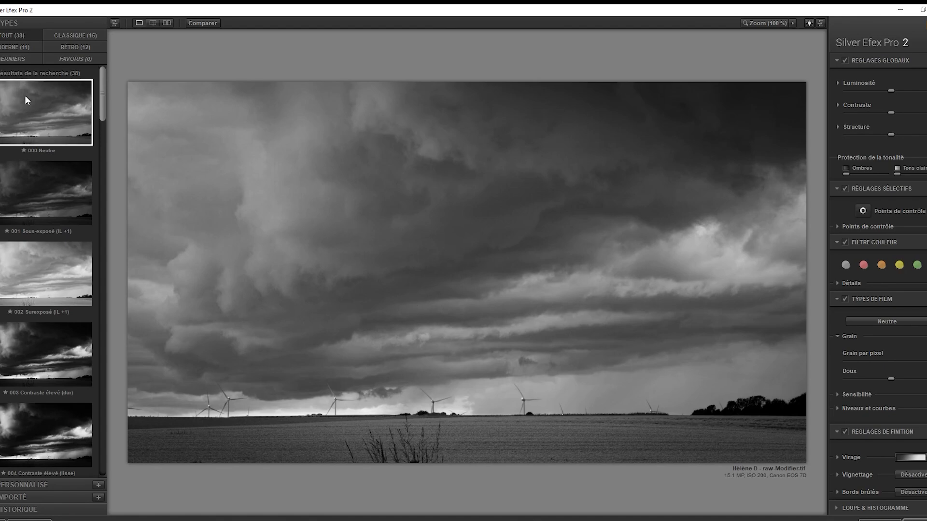
- Compare the preset styles on the storm photo, from 000 Neutre through the high-contrast, structure, high-key, low-key and push-process looks
click(31, 114)
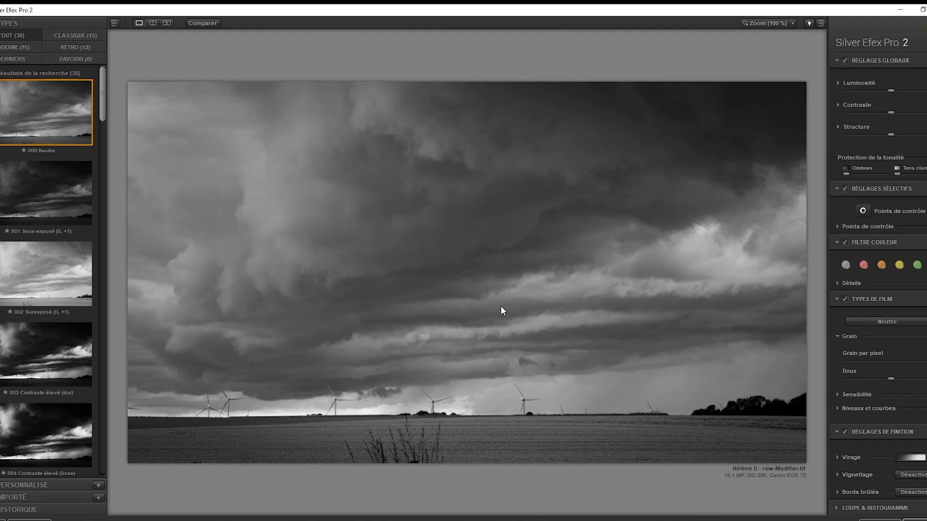
click(33, 189)
key(Down)
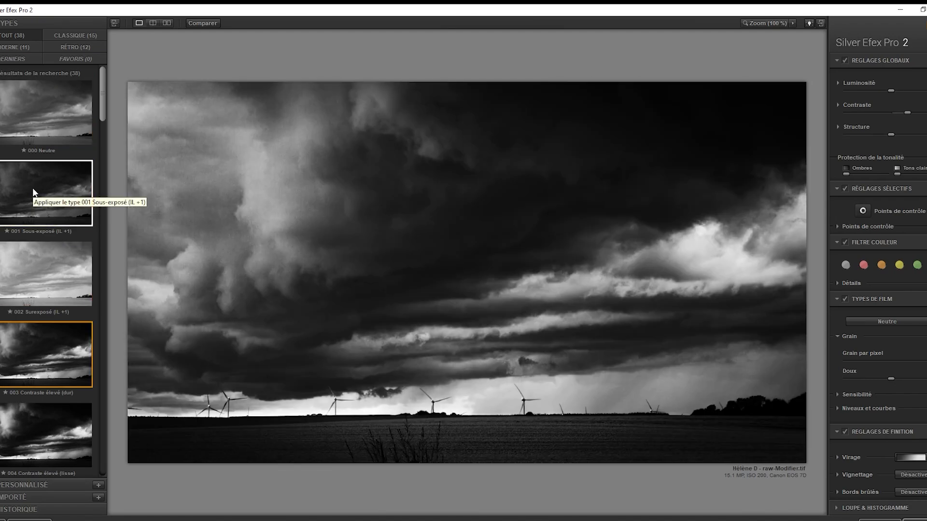
key(Down)
key(Down)
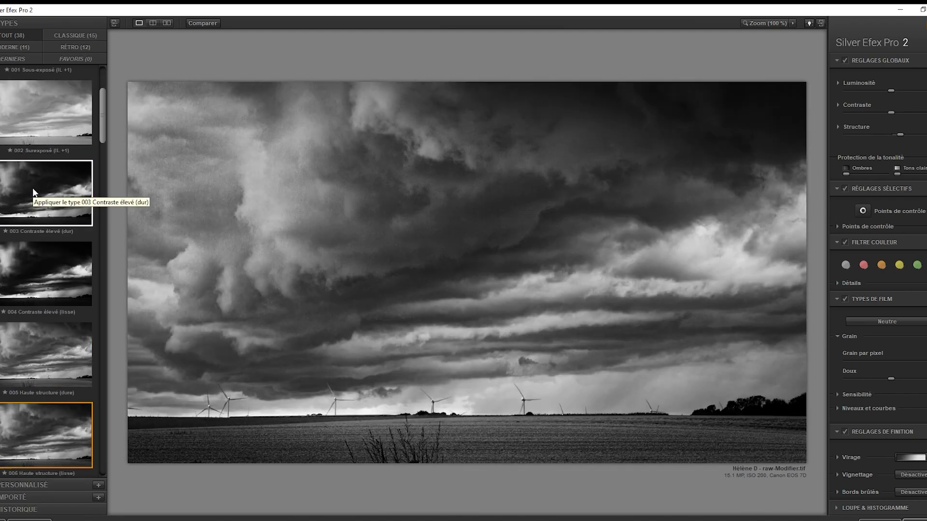
key(Down)
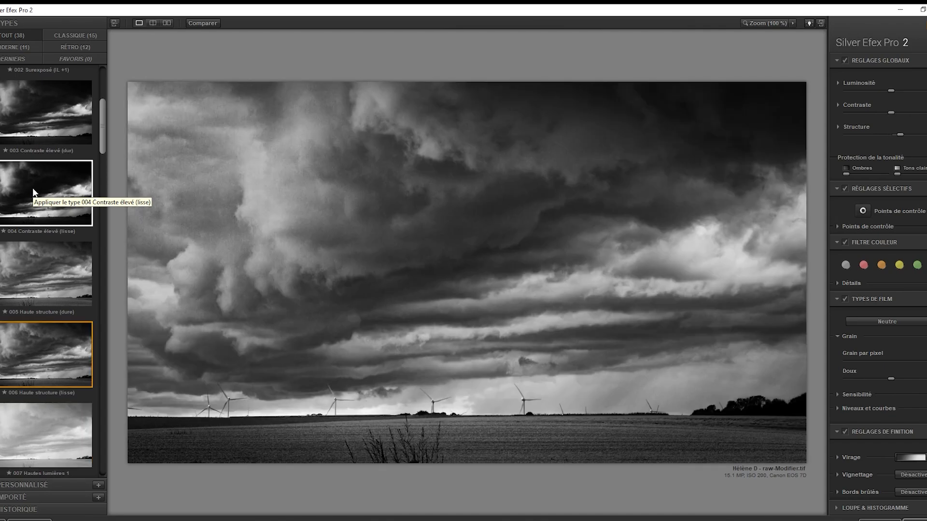
key(Down)
key(Down)
key(Down)
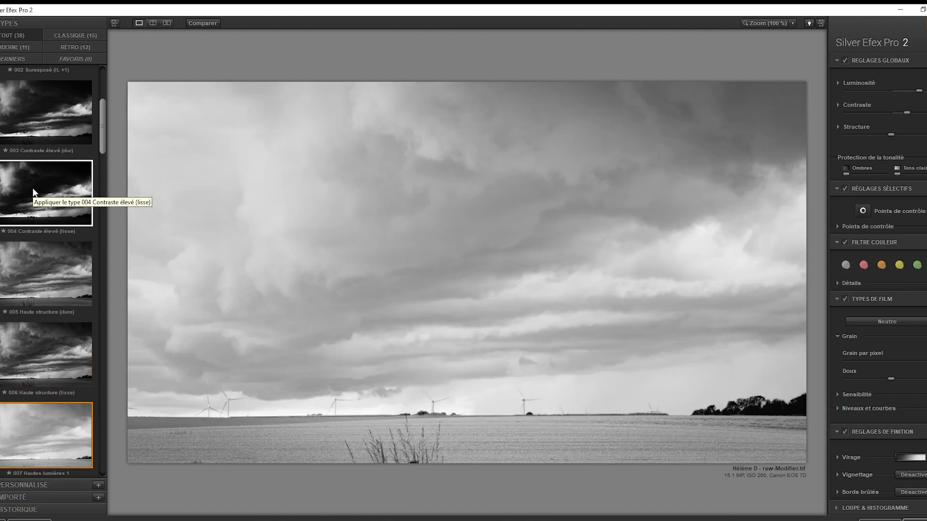
key(Down)
key(Down)
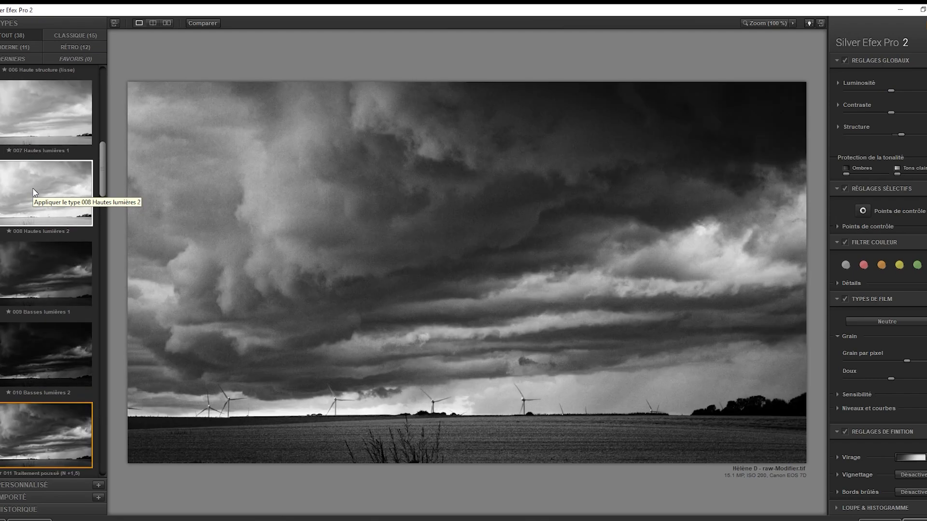
key(Down)
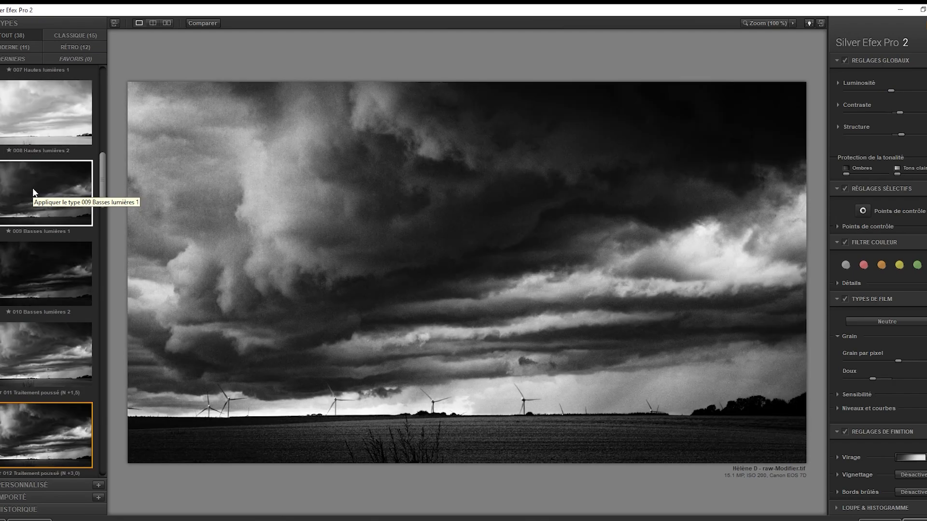
key(Down)
key(Up)
key(Up)
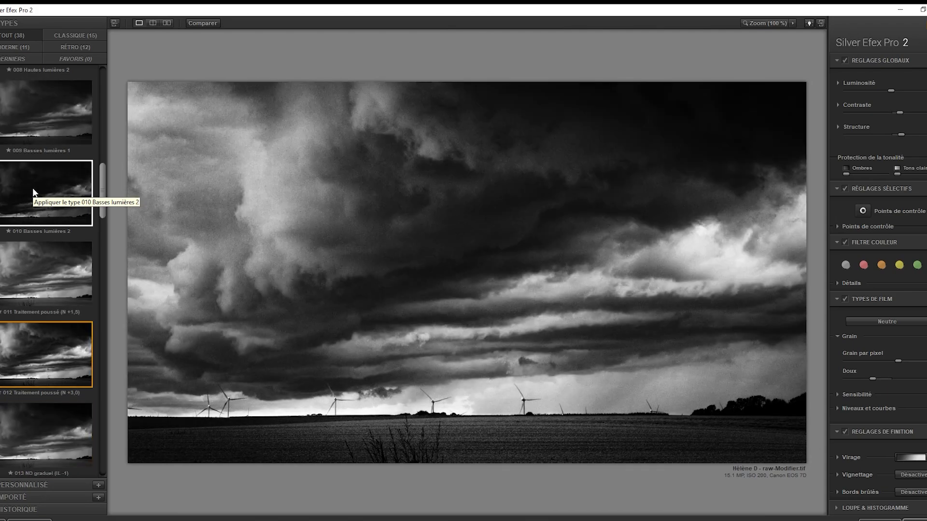
key(Up)
key(Up)
key(Up)
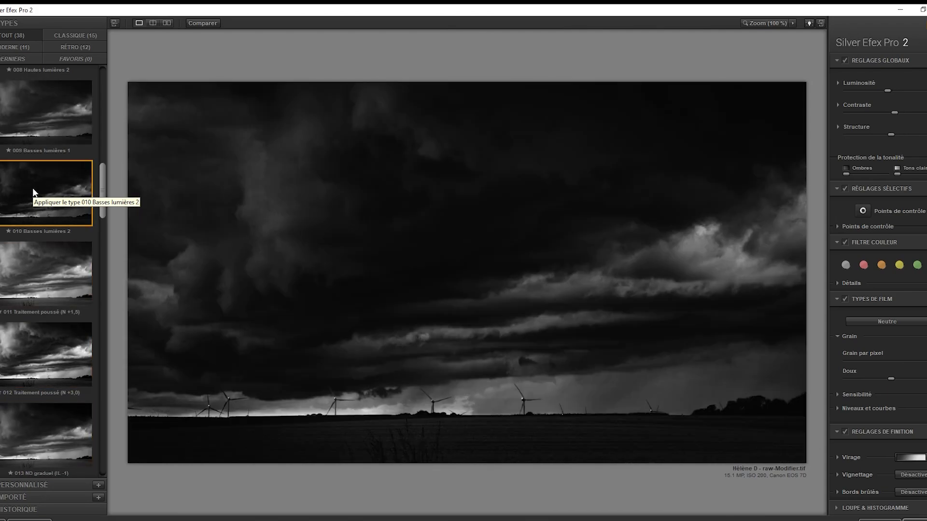
key(Down)
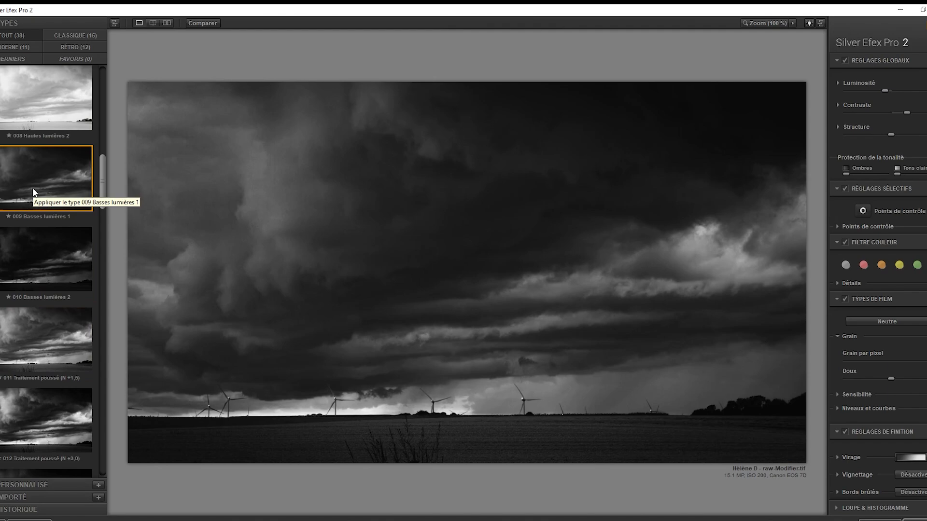
- Apply the 006 Haute structure (lisse) preset with slightly less structure and save the black-and-white version back to Lightroom
key(Up)
key(Up)
key(Up)
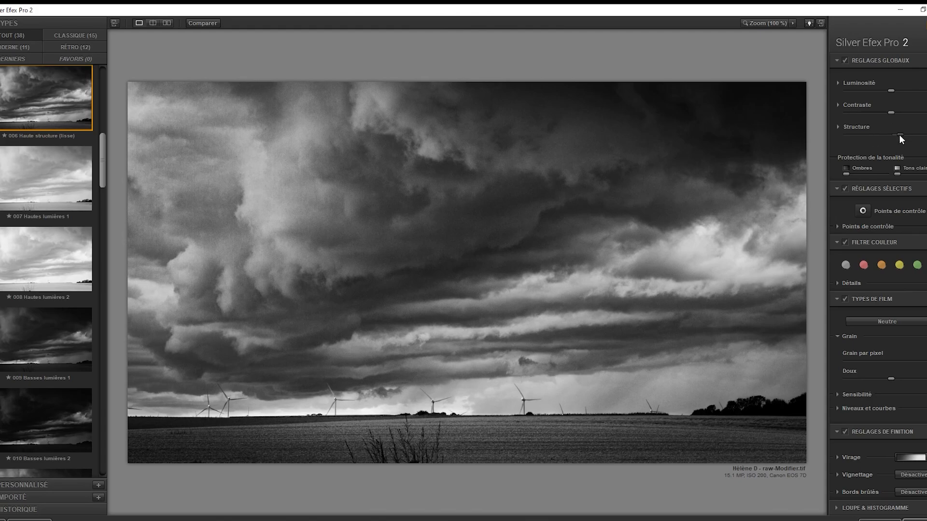
mouse_move(901, 135)
mouse_down()
mouse_move(920, 135)
mouse_move(895, 137)
mouse_up()
click(914, 520)
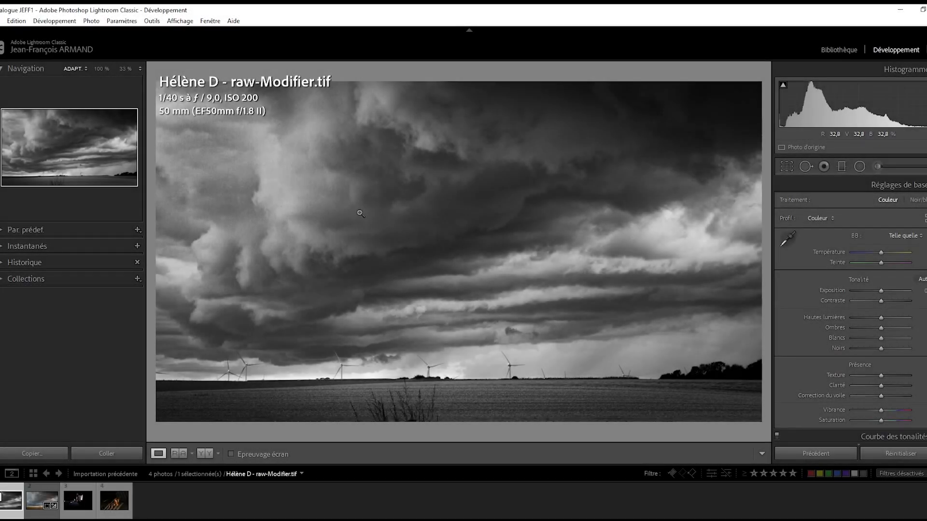
- Open the dark interior photo IMG_5399.CR2 in the Develop module and inspect the figure's covered head at 100 %
click(75, 488)
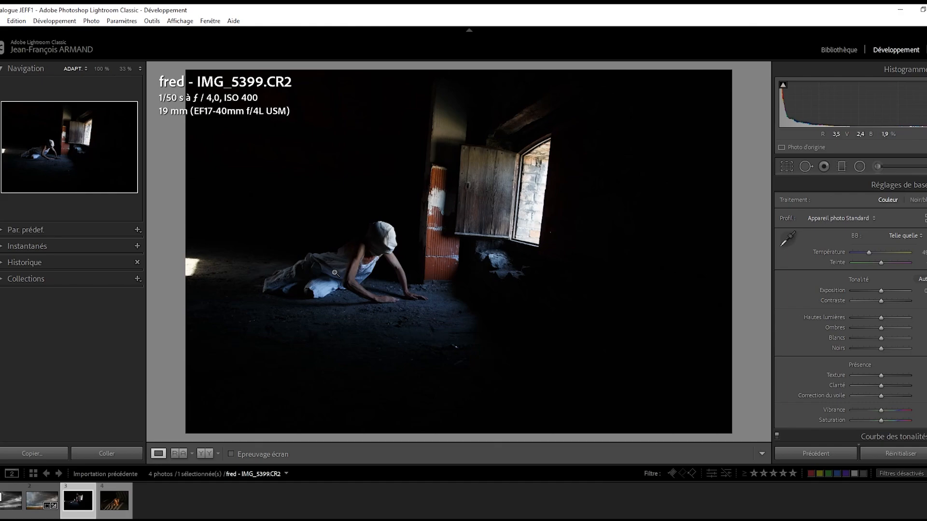
click(387, 236)
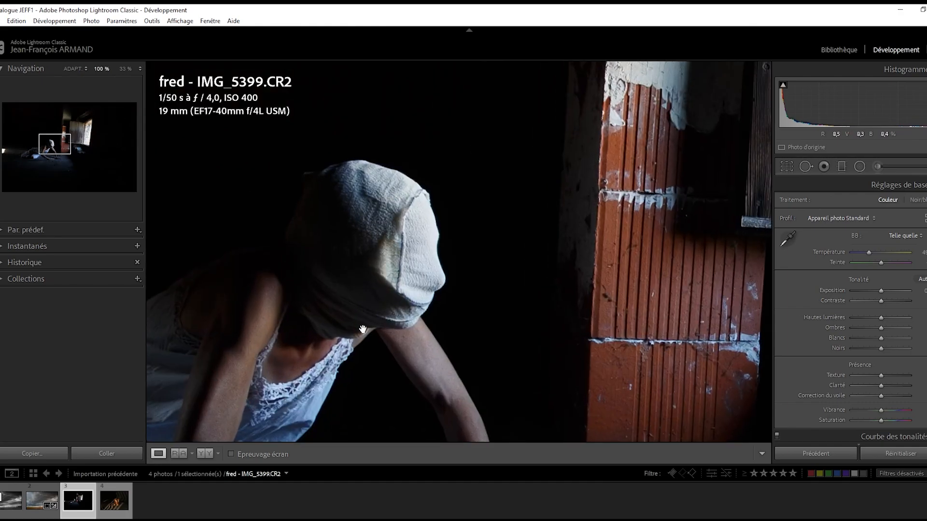
click(372, 192)
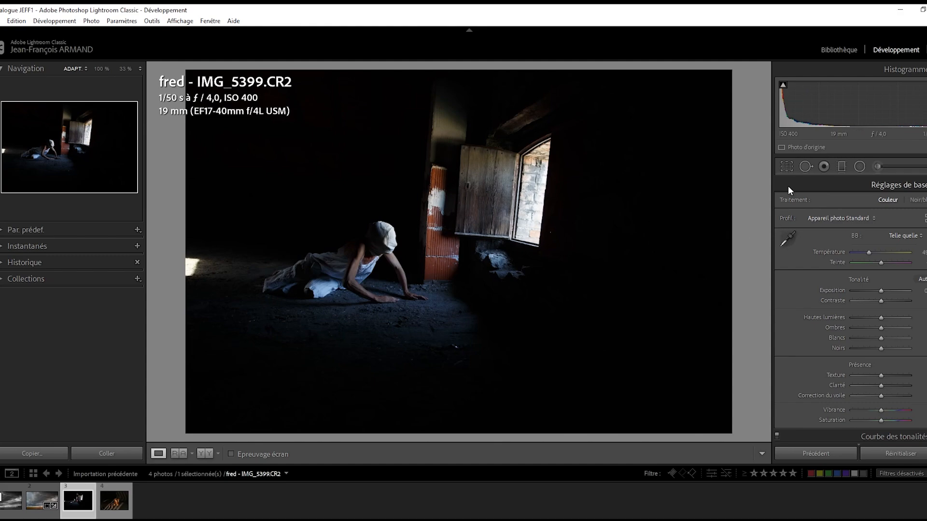
- Straighten the window and pillar by rotating the photo about 4 degrees counterclockwise in the crop overlay
click(787, 166)
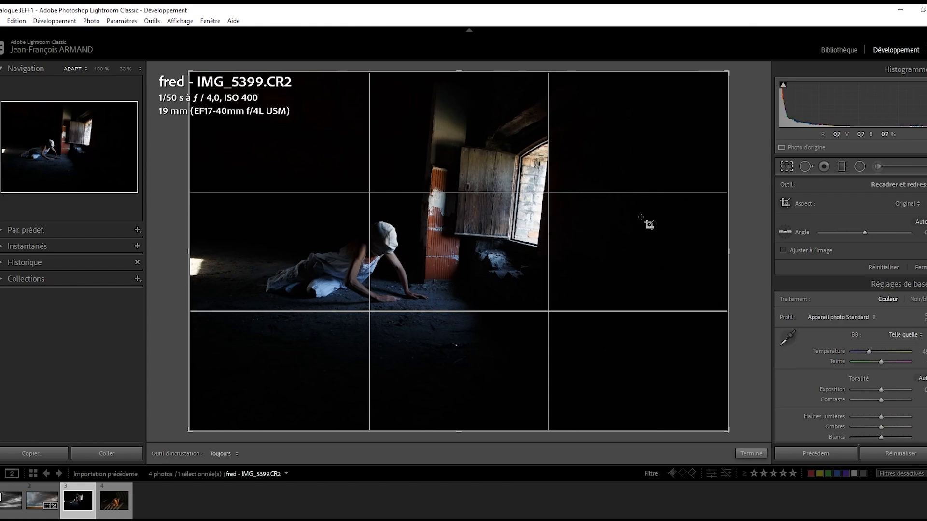
drag(746, 147, 747, 124)
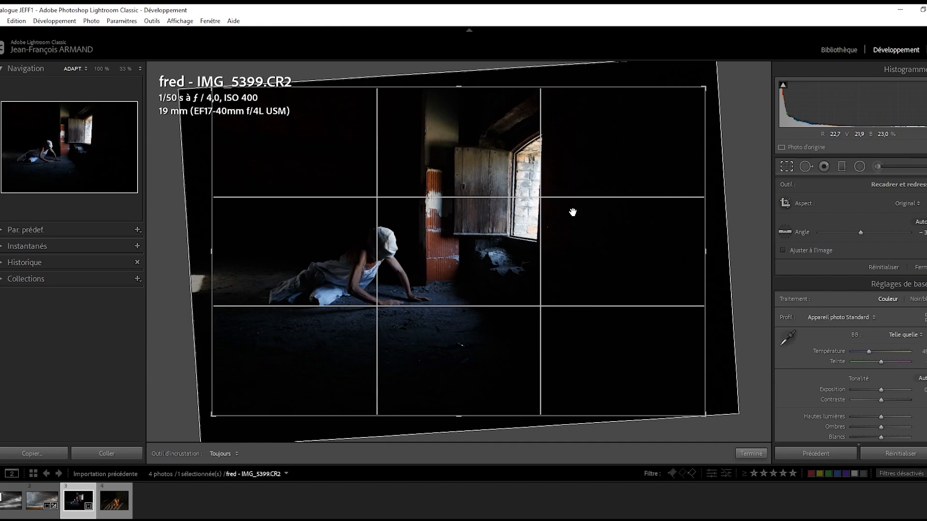
drag(758, 180, 754, 176)
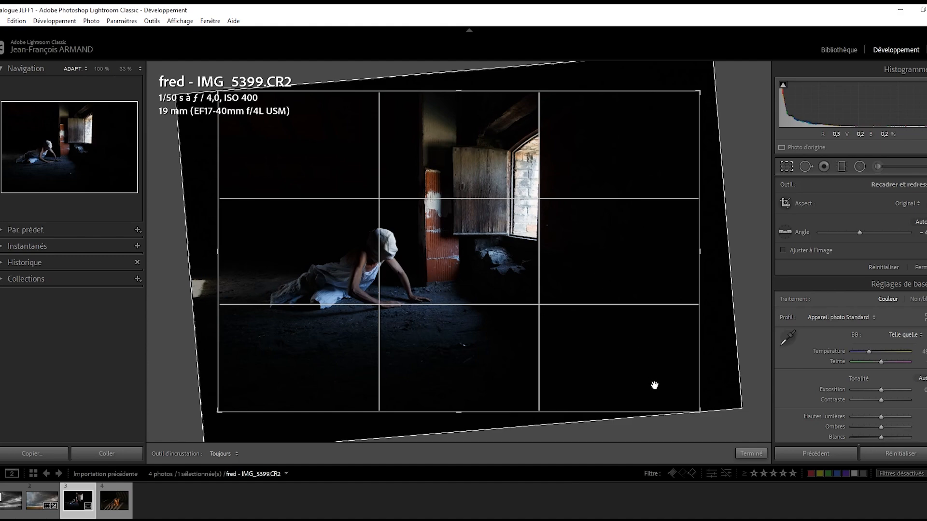
- Set the crop aspect to 16 x 9 and tighten the frame around the figure and the window
click(909, 203)
click(834, 324)
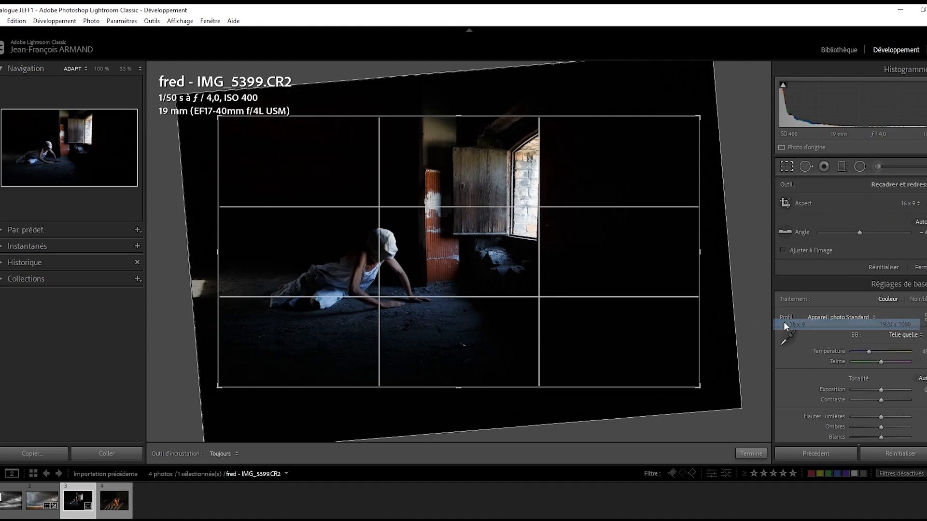
drag(699, 387, 659, 367)
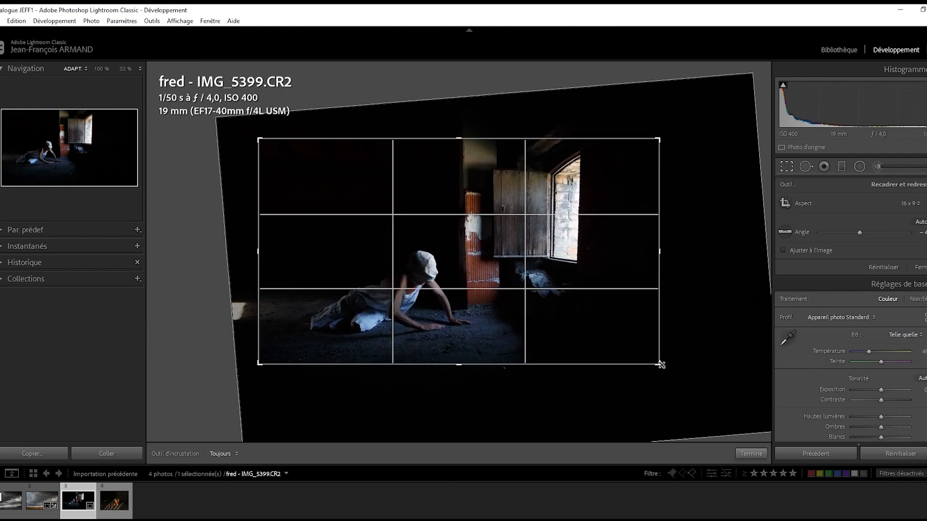
drag(540, 290, 577, 293)
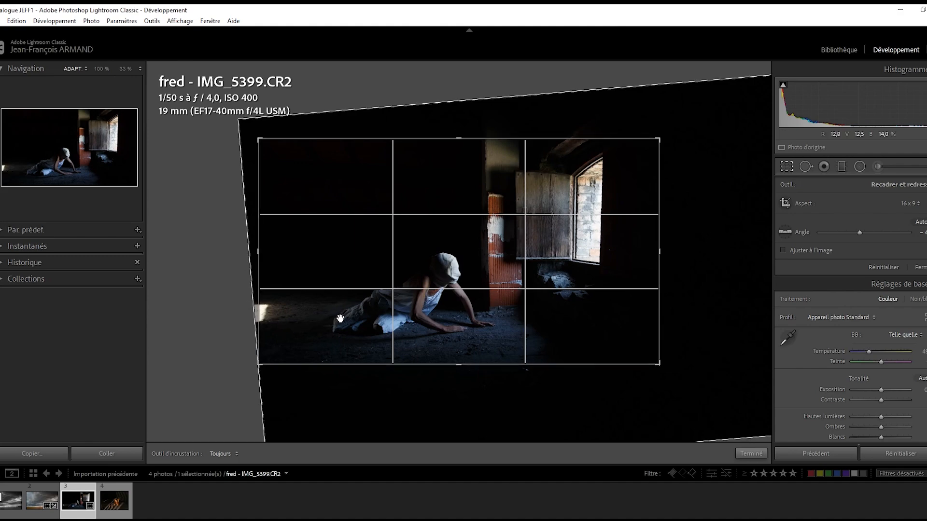
- Try the 2 x 3 / 4 x 6 crop aspect, reframing and slightly enlarging the crop around the figure and window
click(909, 204)
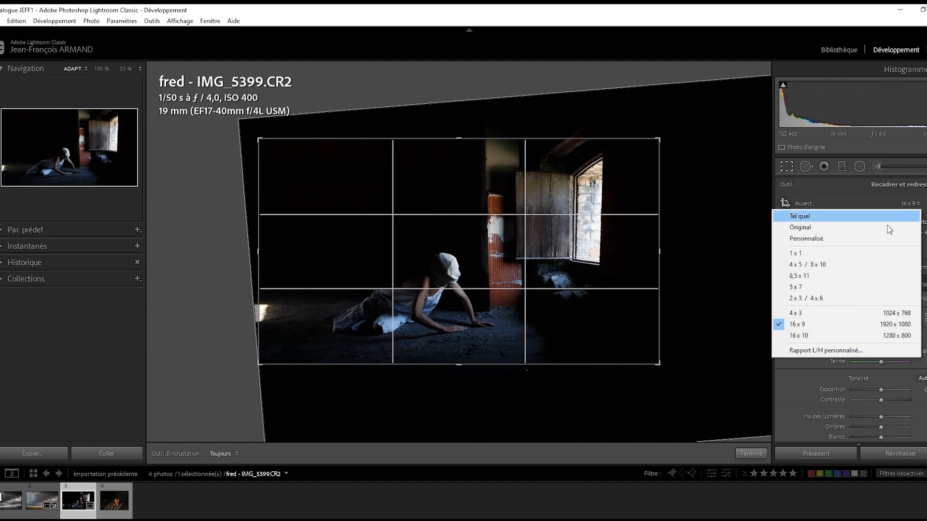
click(854, 299)
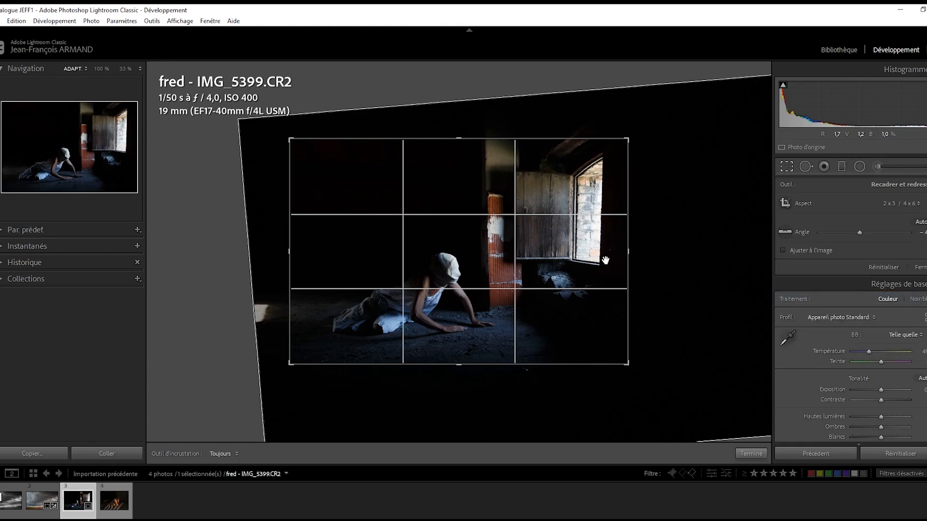
drag(559, 254, 566, 252)
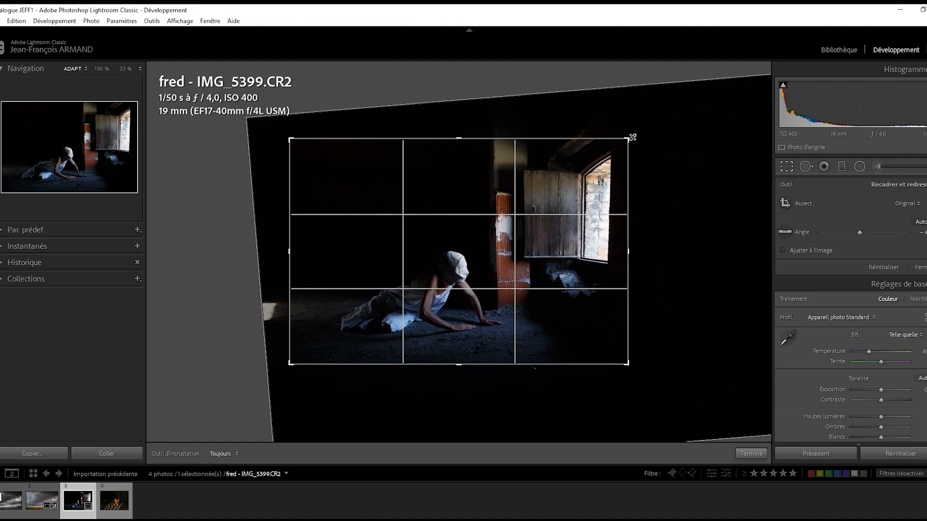
drag(629, 137, 675, 129)
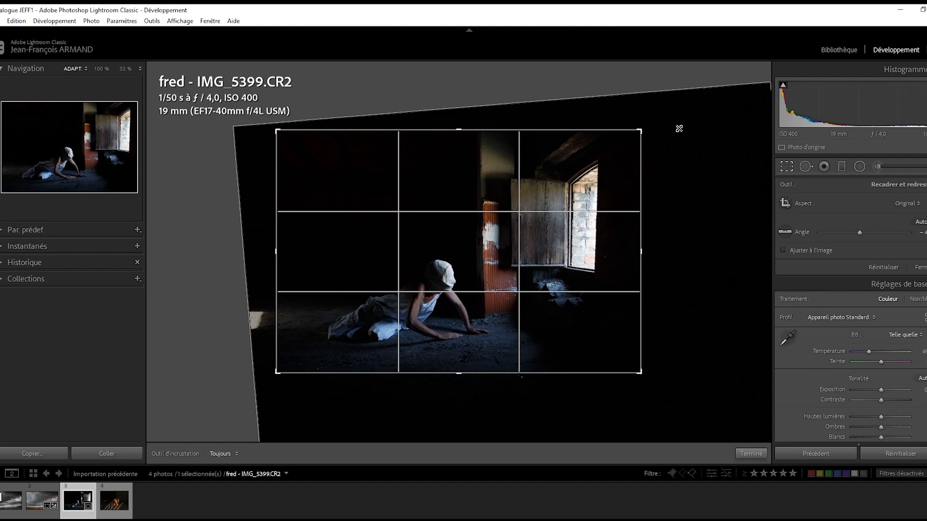
drag(679, 129, 681, 132)
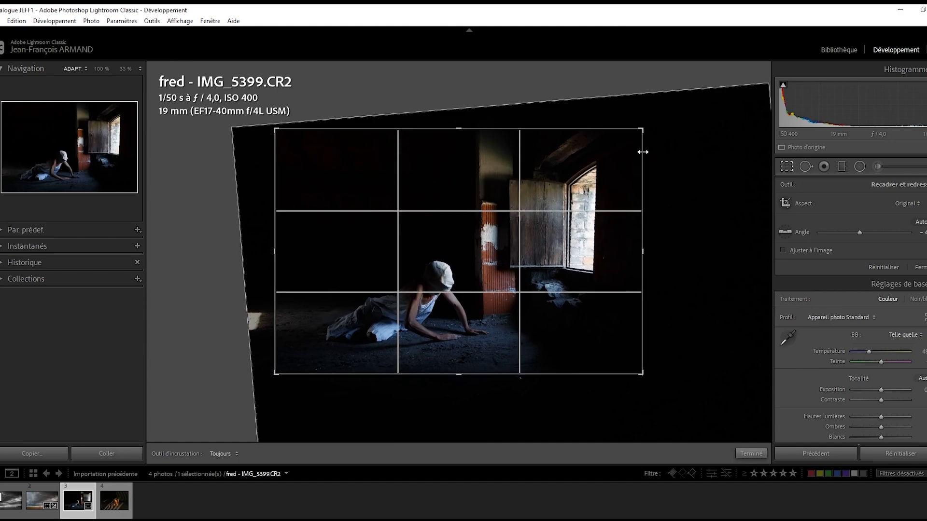
- Return the crop aspect to 16 x 9, reposition the image to include the light patch on the floor, and apply the crop
click(909, 208)
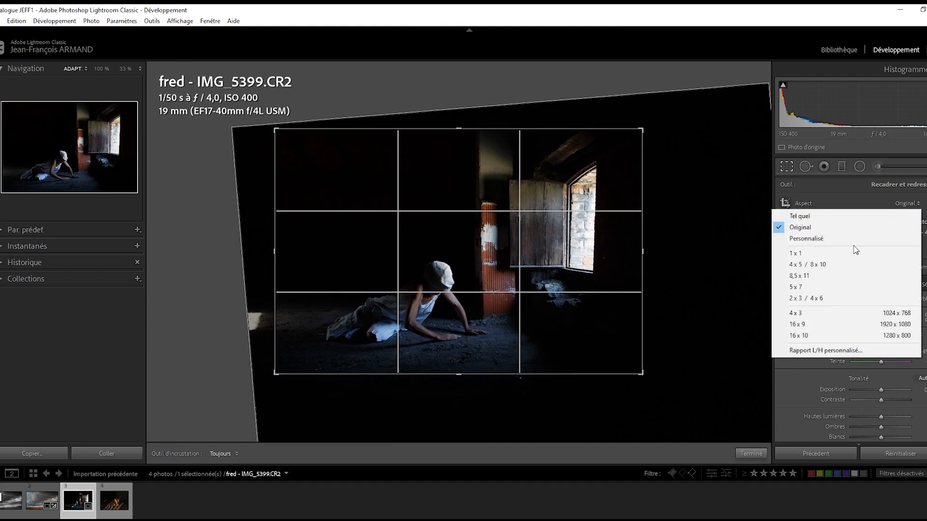
click(798, 325)
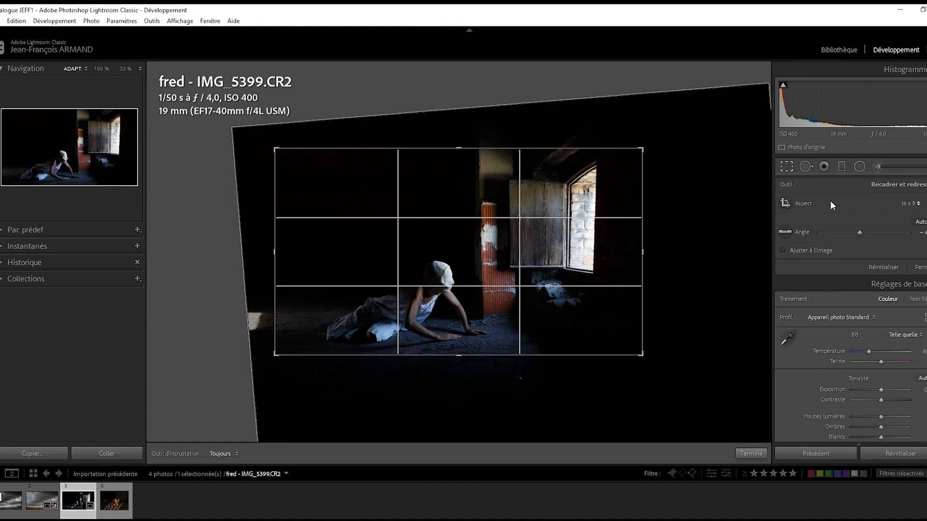
mouse_move(505, 239)
mouse_down()
mouse_move(726, 200)
mouse_move(505, 225)
mouse_up()
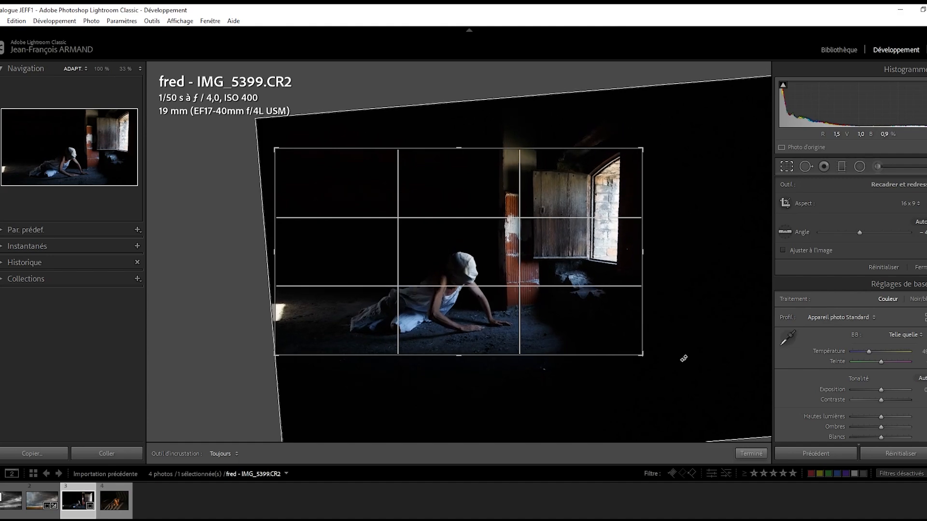
click(752, 453)
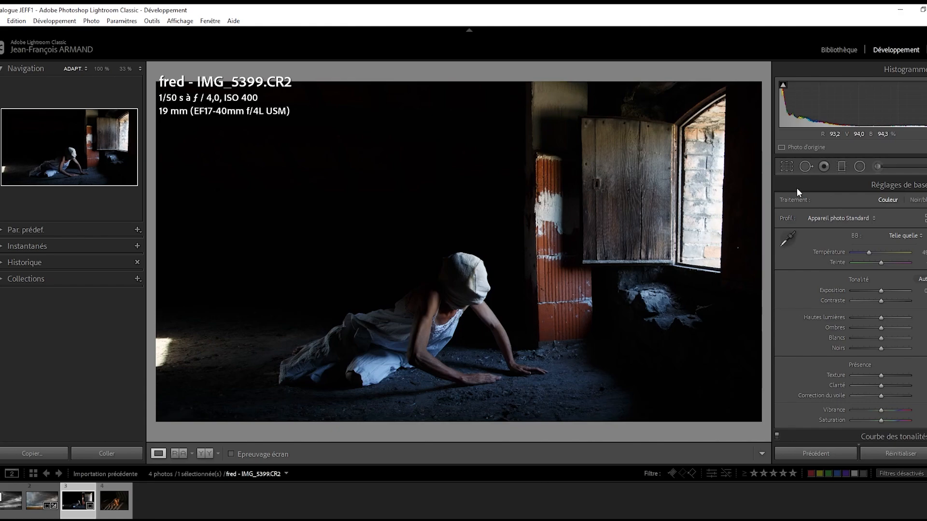
- Paint an adjustment brush mask over the entire orange brick pillar beside the wooden shutter
click(878, 164)
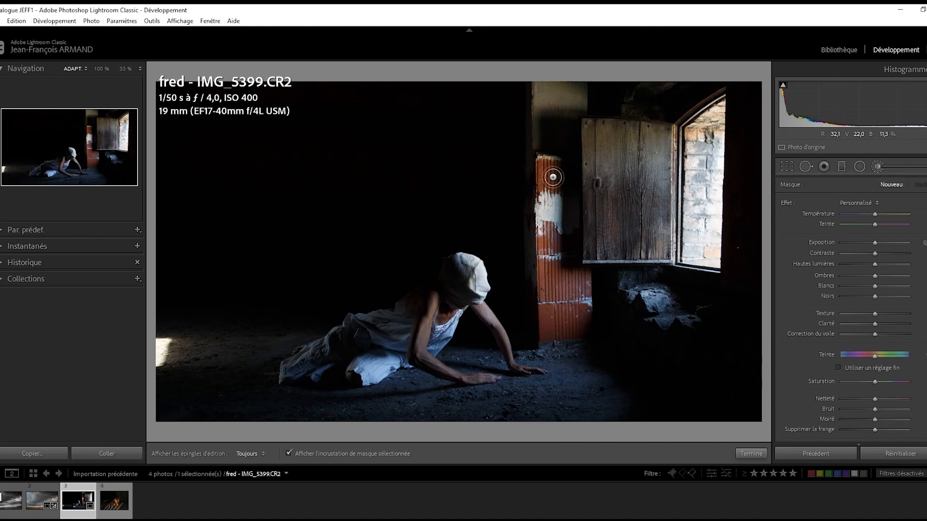
mouse_move(553, 177)
mouse_down()
mouse_move(572, 167)
mouse_move(573, 260)
mouse_move(584, 272)
mouse_move(588, 320)
mouse_move(584, 334)
mouse_move(539, 338)
mouse_move(532, 169)
mouse_move(562, 176)
mouse_move(562, 206)
mouse_move(551, 167)
mouse_move(539, 163)
mouse_move(546, 157)
mouse_move(560, 158)
mouse_move(549, 171)
mouse_move(540, 255)
mouse_move(547, 194)
mouse_move(560, 195)
mouse_move(583, 323)
mouse_move(566, 331)
mouse_move(553, 313)
mouse_move(552, 219)
mouse_move(567, 317)
mouse_move(587, 315)
mouse_move(536, 330)
mouse_move(548, 339)
mouse_move(569, 337)
mouse_move(542, 268)
mouse_move(551, 172)
mouse_move(542, 168)
mouse_move(544, 289)
mouse_move(572, 271)
mouse_up()
key(h)
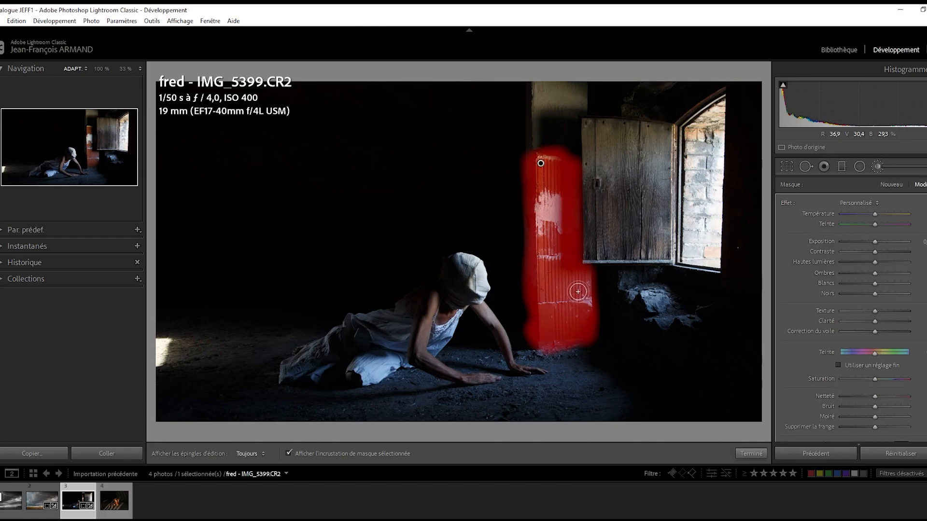
- Hide the mask overlay, strongly reduce the brushed pillar's saturation to mute the orange, and finish the brush edit
key(o)
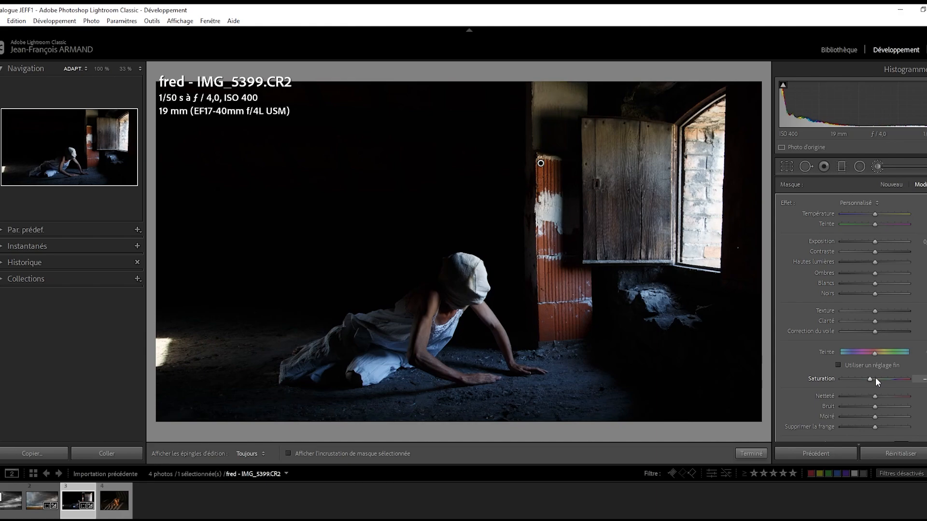
key(Down)
key(Down)
key(Down)
key(Down)
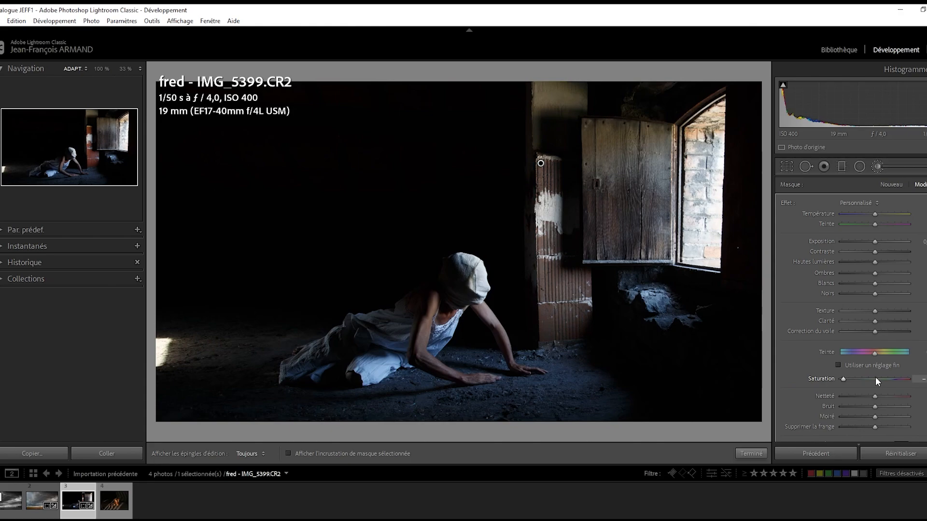
key(Down)
click(749, 453)
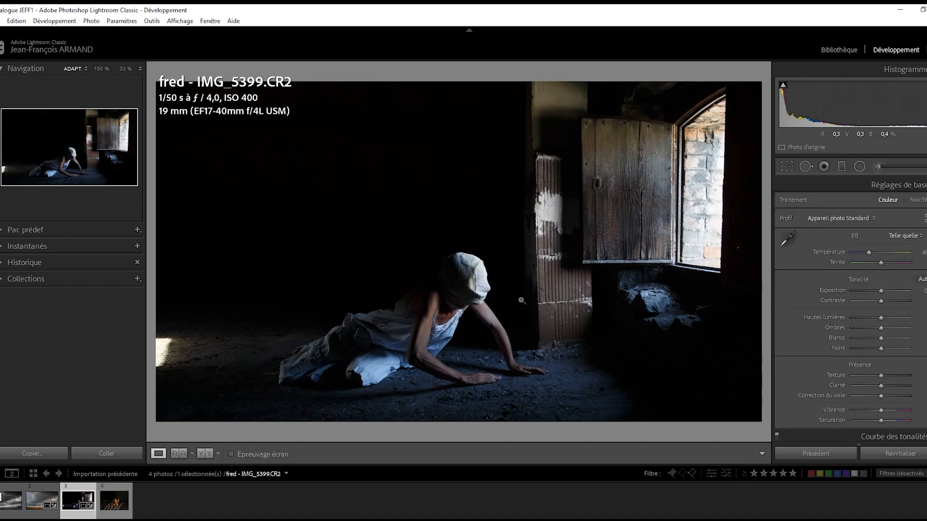
- Compare the photo before and after the edits side by side, and return to the single-image view
click(205, 454)
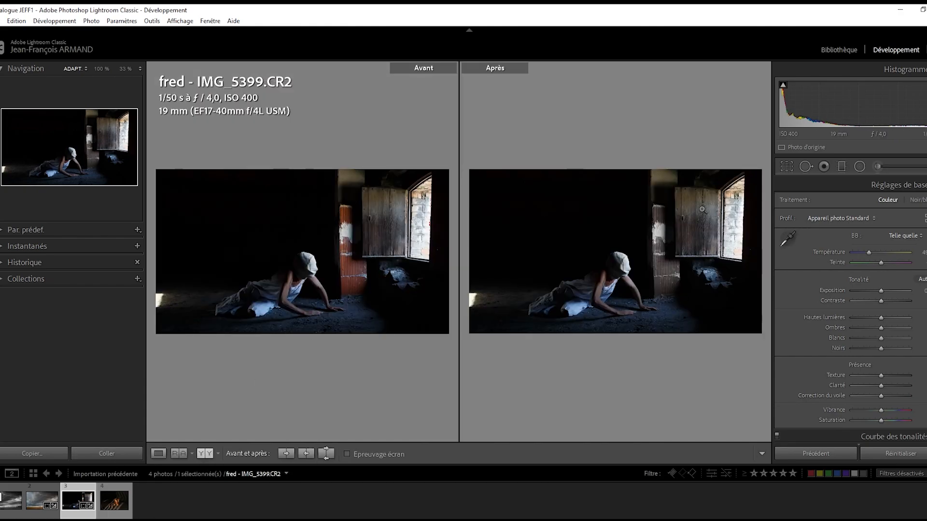
click(158, 454)
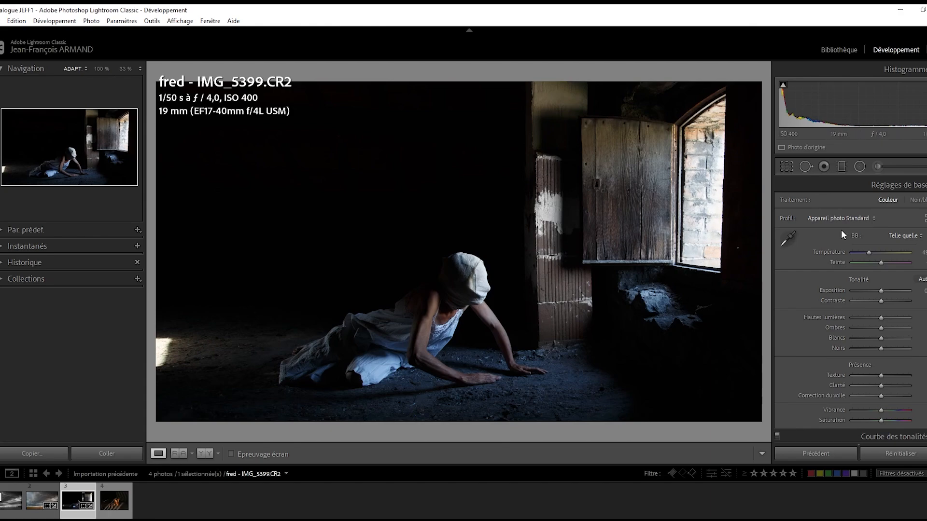
- Paint a new adjustment brush mask over the bricks inside the arched window and erase the spill along the window's right edge
click(876, 166)
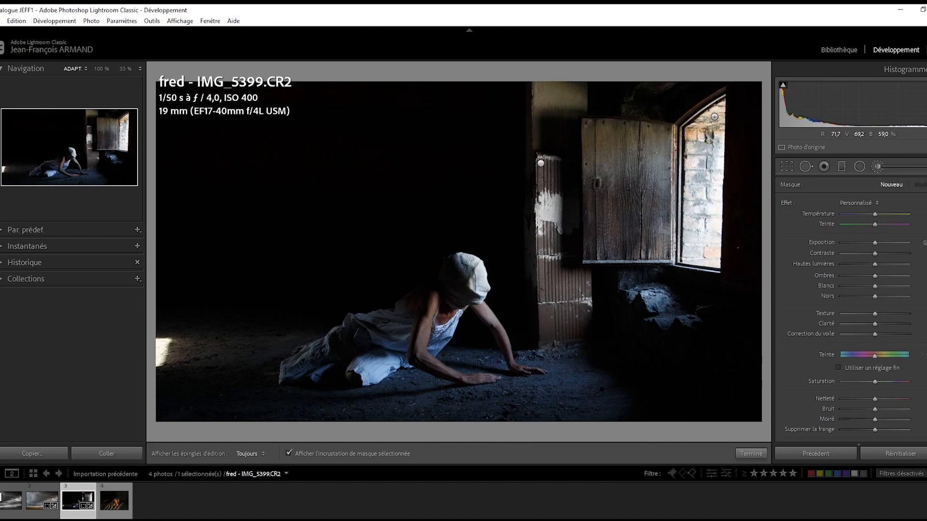
key(h)
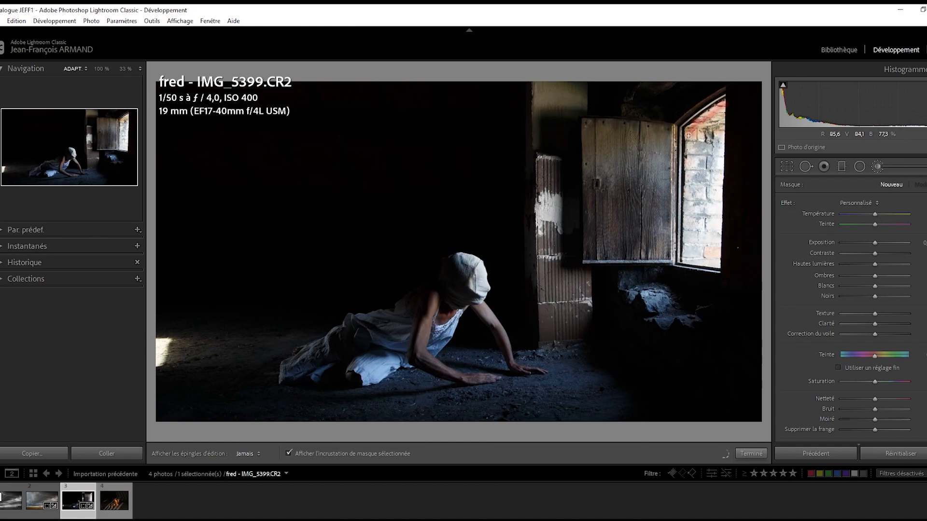
mouse_move(688, 135)
mouse_down()
mouse_move(684, 263)
mouse_move(701, 265)
mouse_move(721, 224)
mouse_move(721, 106)
mouse_move(719, 137)
mouse_up()
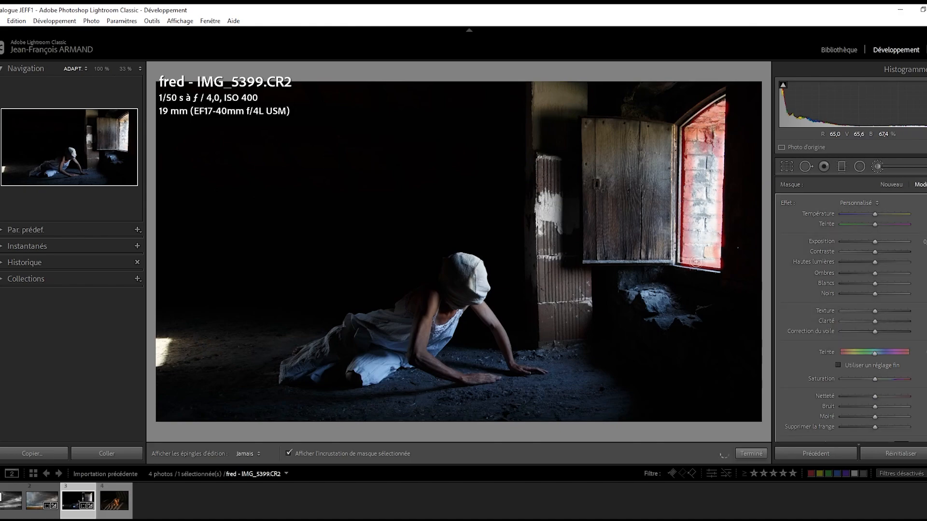
mouse_move(696, 261)
mouse_down()
mouse_move(715, 251)
mouse_move(717, 117)
mouse_move(696, 174)
mouse_move(703, 187)
mouse_move(713, 176)
mouse_move(700, 266)
mouse_move(688, 252)
mouse_move(713, 248)
mouse_move(711, 205)
mouse_move(695, 194)
mouse_move(707, 247)
mouse_up()
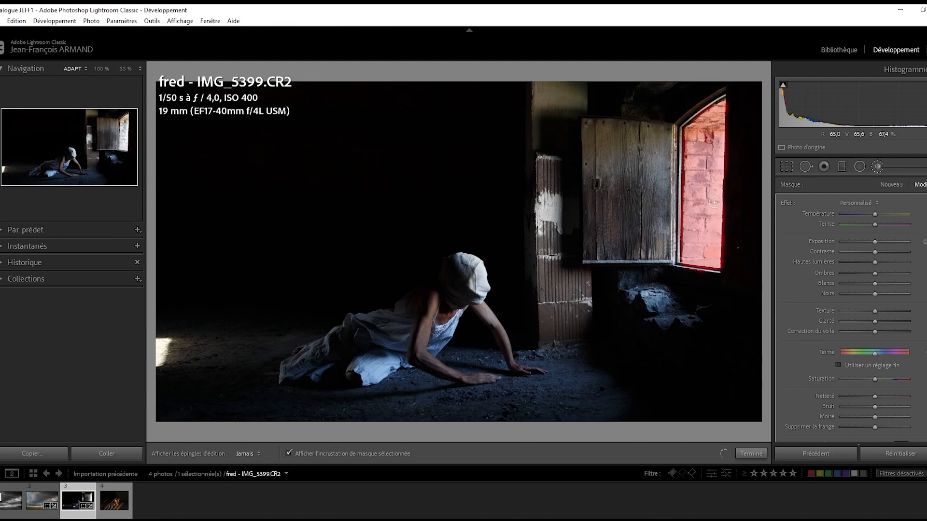
mouse_move(715, 202)
mouse_down()
mouse_move(722, 106)
mouse_move(712, 106)
mouse_move(688, 156)
mouse_up()
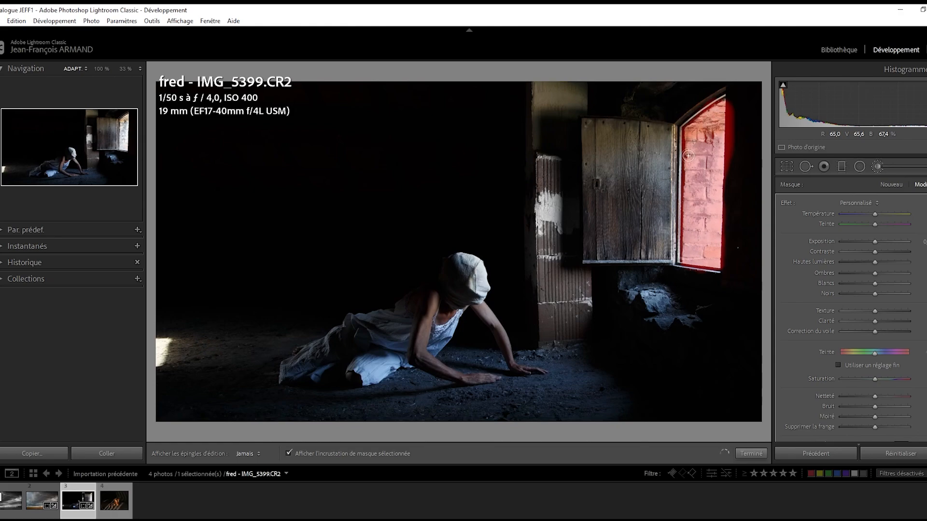
key(h)
key(h)
drag(733, 107, 732, 155)
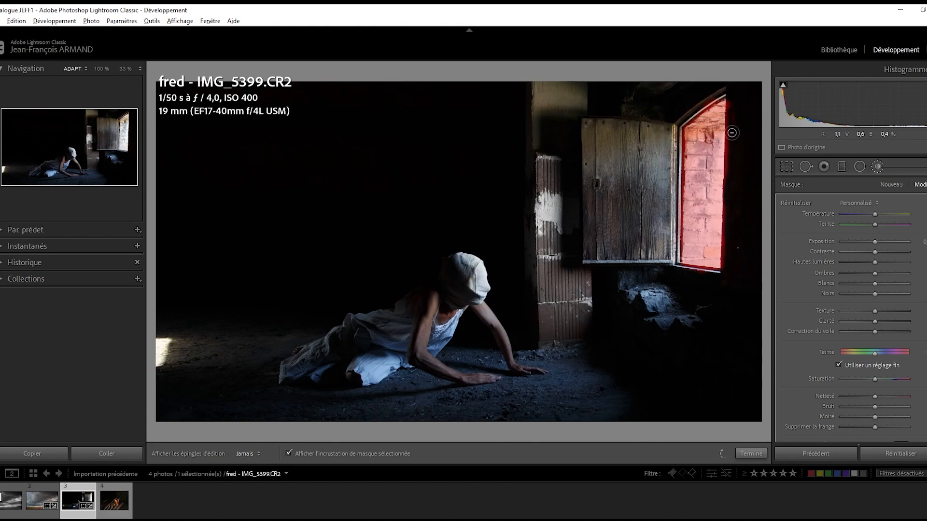
key(h)
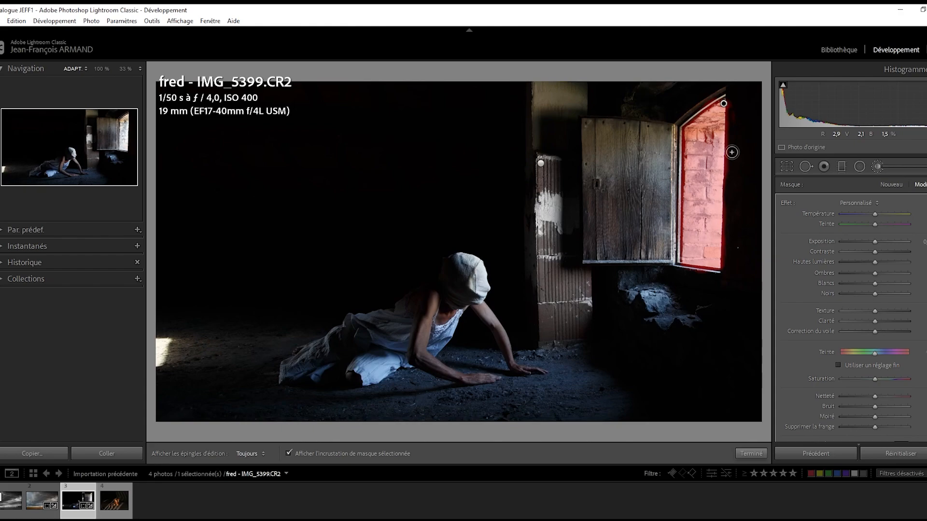
- Hide the mask overlay, slightly raise the window's exposure, reduce its contrast, shadows and texture, and finish the brush edit
key(o)
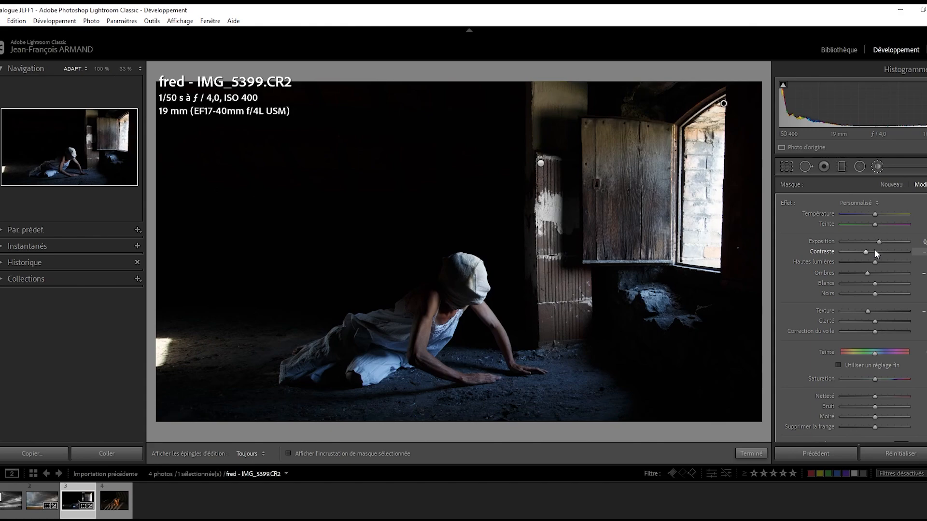
scroll(873, 250, down, 1)
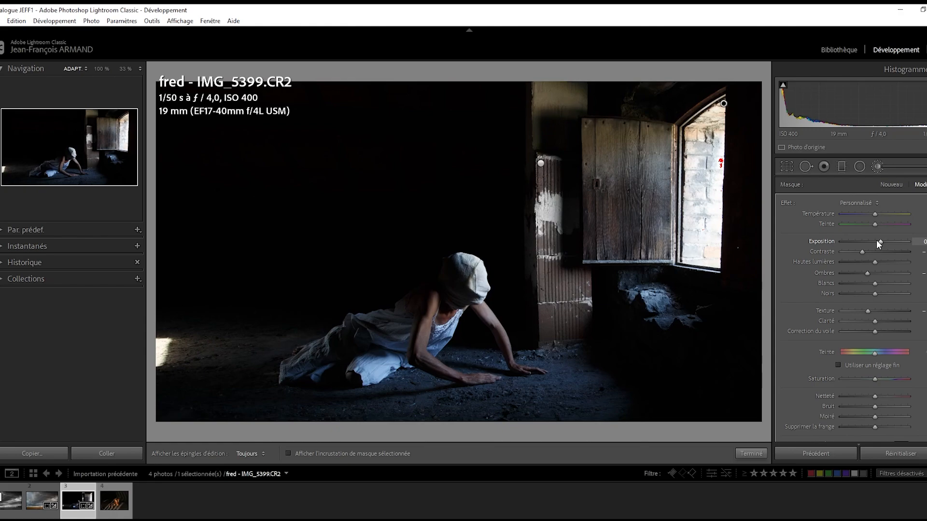
click(752, 454)
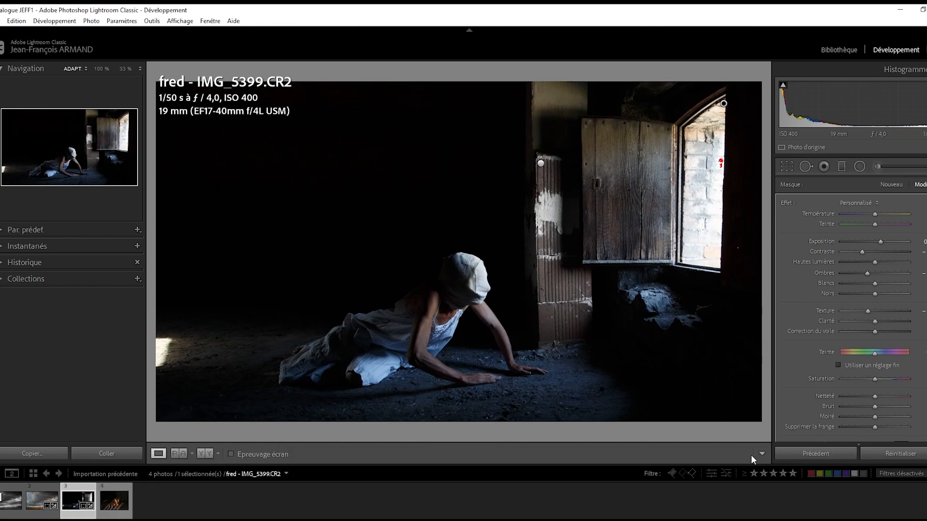
- Toggle the brush adjustments off and on to compare their effect on the pillar and window, leaving them enabled
click(877, 167)
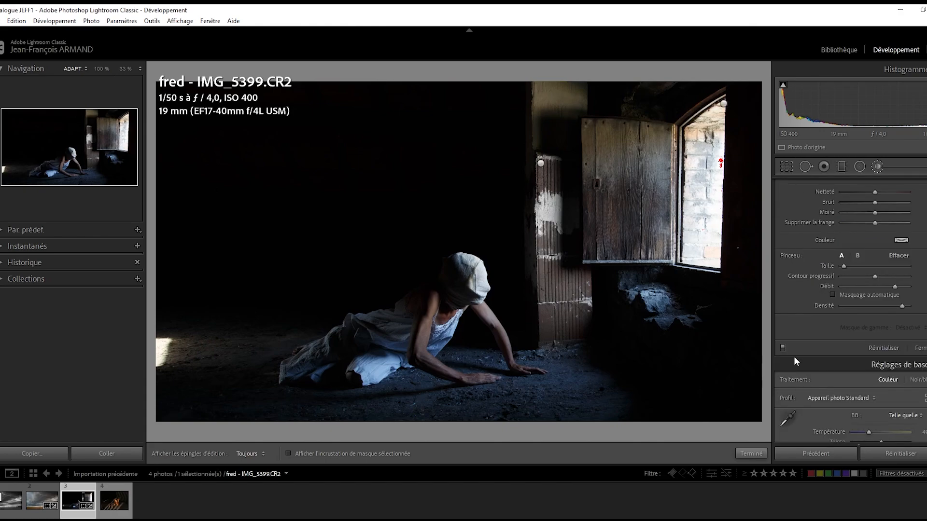
click(783, 348)
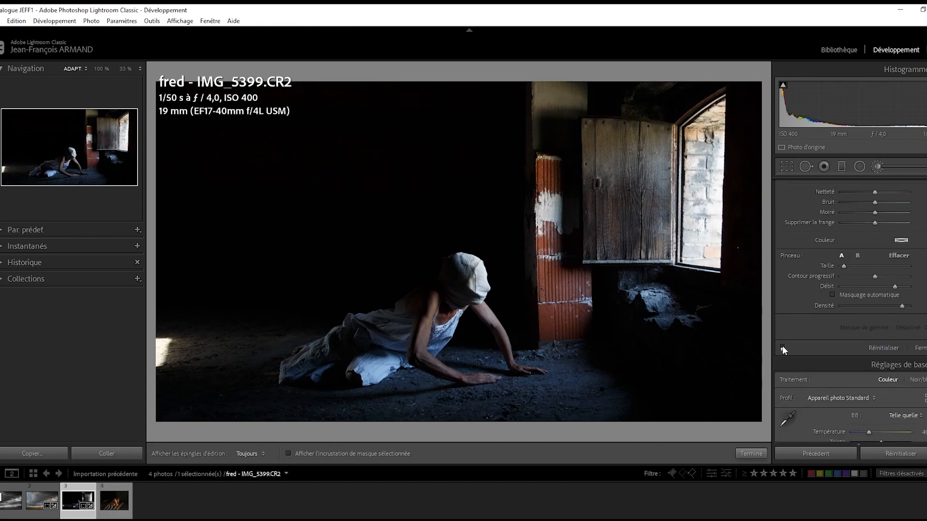
click(782, 345)
click(782, 346)
click(782, 345)
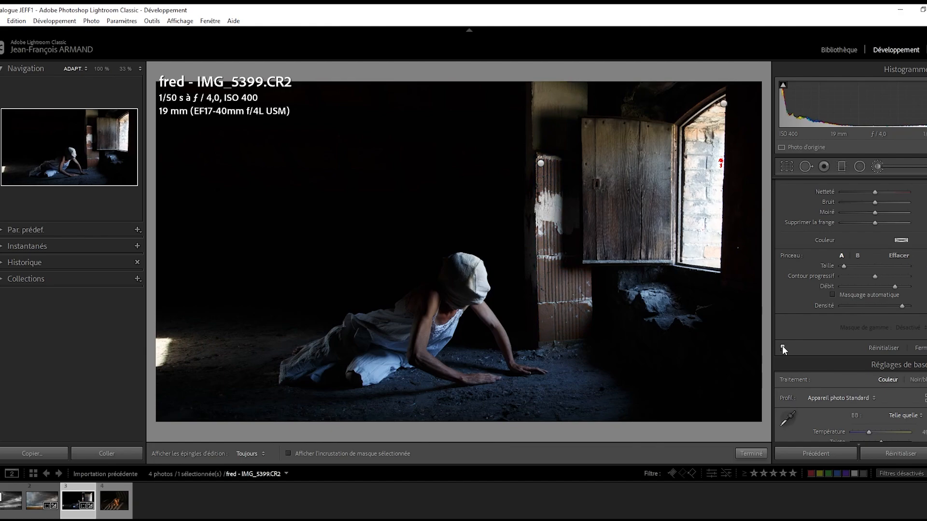
click(760, 452)
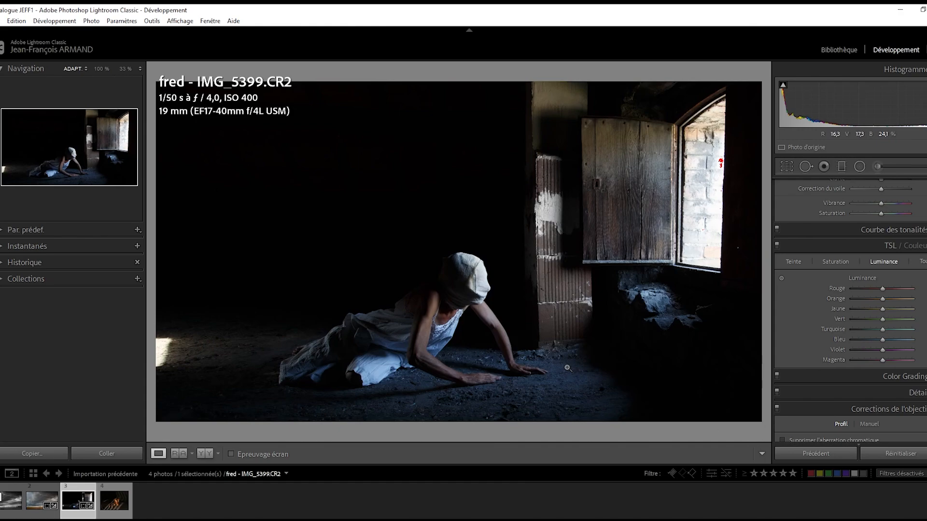
- Inspect the figure's hooded head at 100 % and return to the full view
click(476, 286)
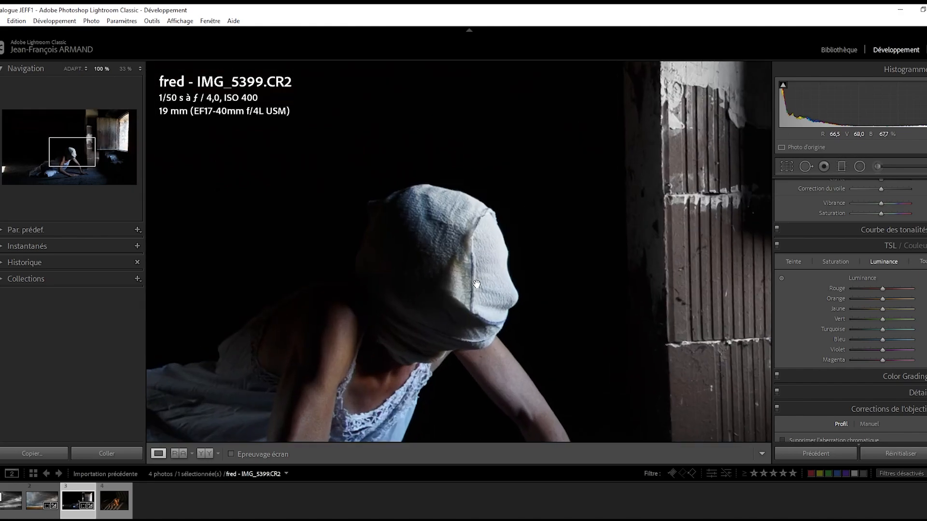
drag(475, 286, 490, 171)
click(505, 163)
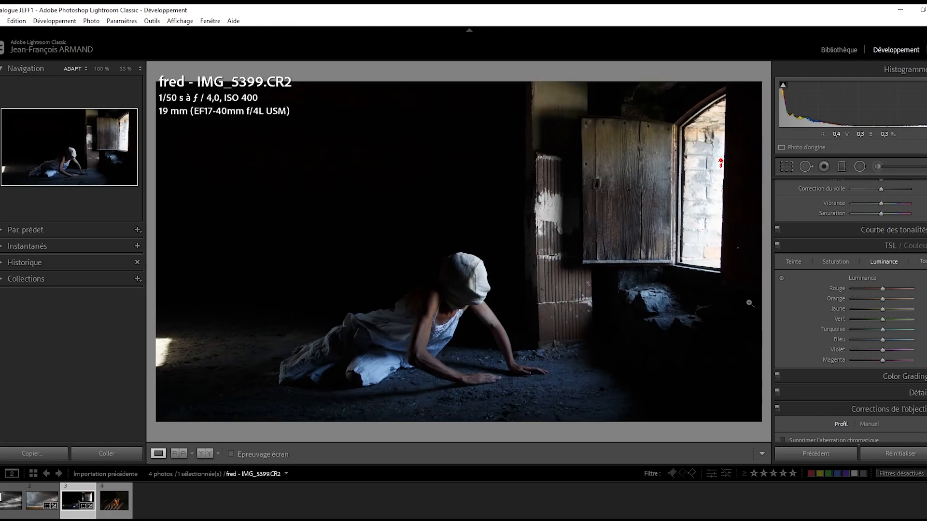
- Try raising the whites of the whole photo, and reset them
scroll(824, 292, up, 5)
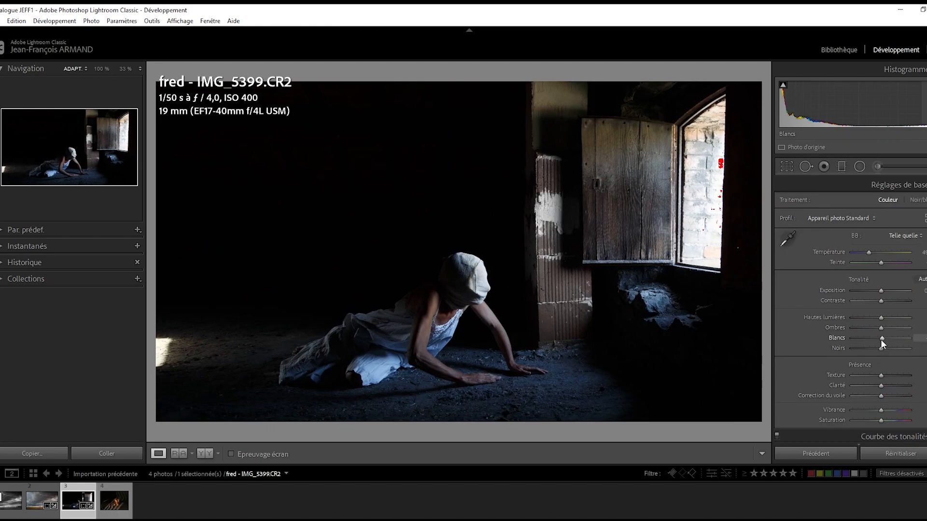
scroll(880, 340, up, 5)
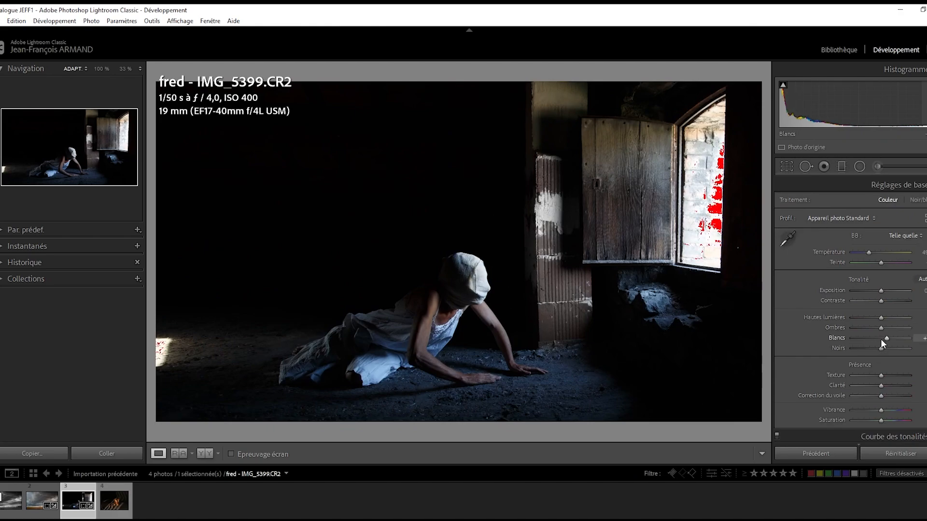
scroll(881, 339, up, 2)
double_click(886, 338)
- Draw a radial filter around the crouching figure, tilt, enlarge and reposition it along the body, and show its mask overlay
click(860, 166)
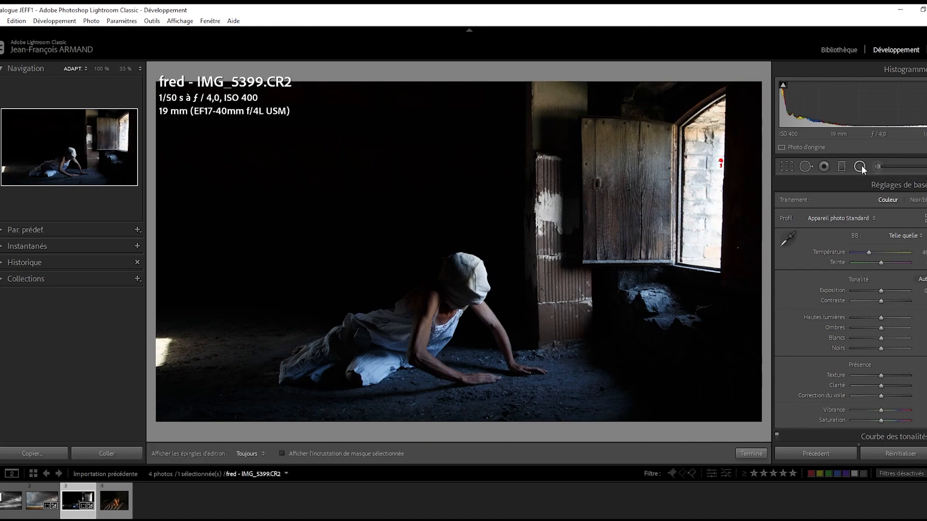
drag(393, 335, 544, 405)
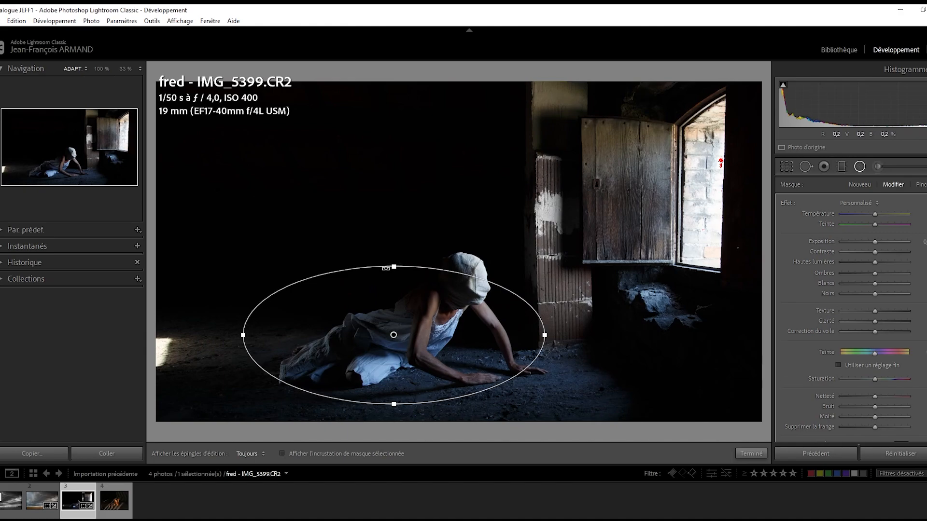
drag(387, 265, 397, 261)
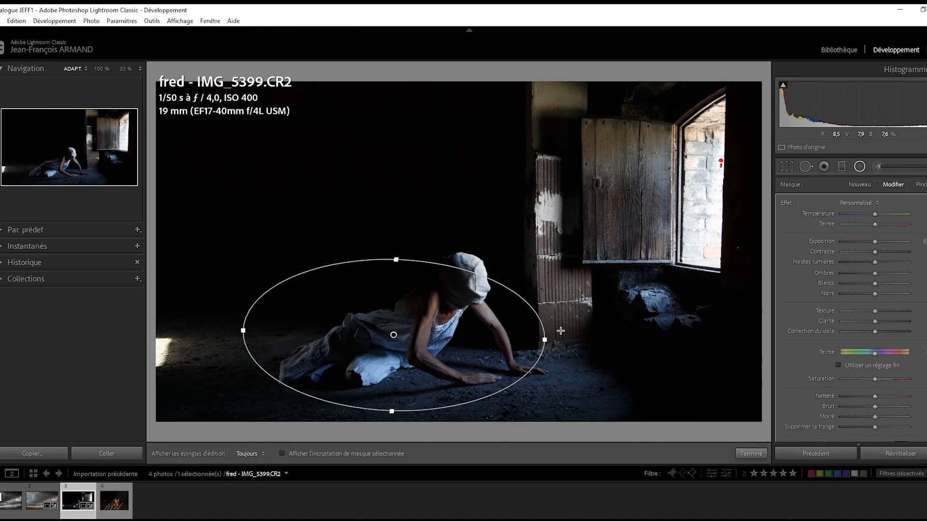
drag(555, 333, 542, 277)
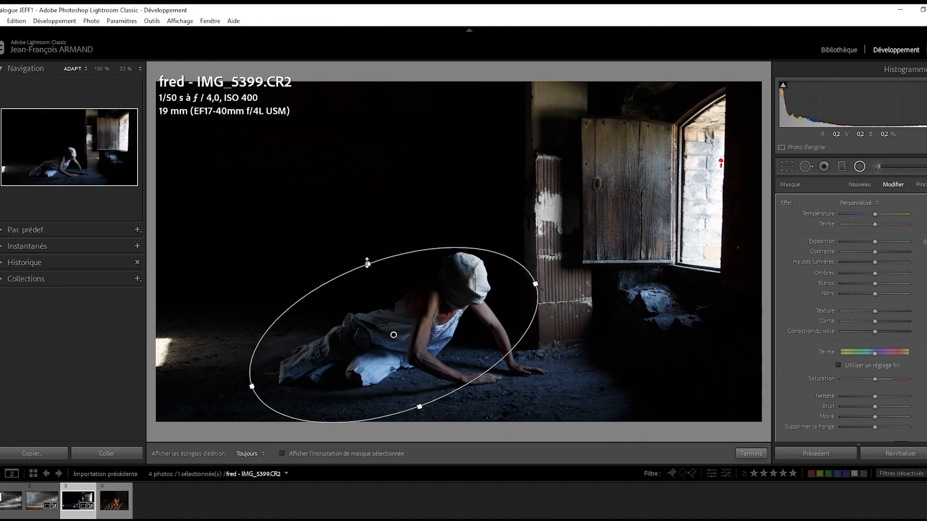
drag(367, 263, 364, 252)
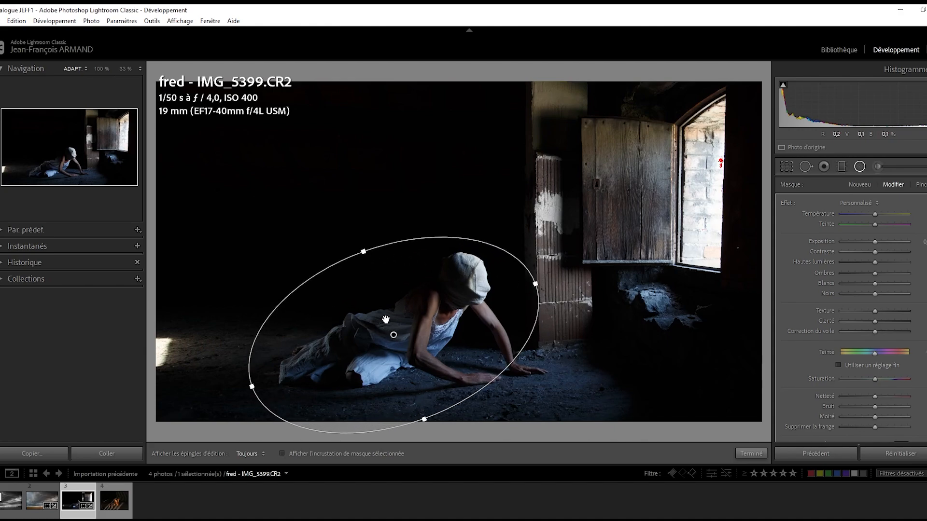
drag(393, 335, 391, 323)
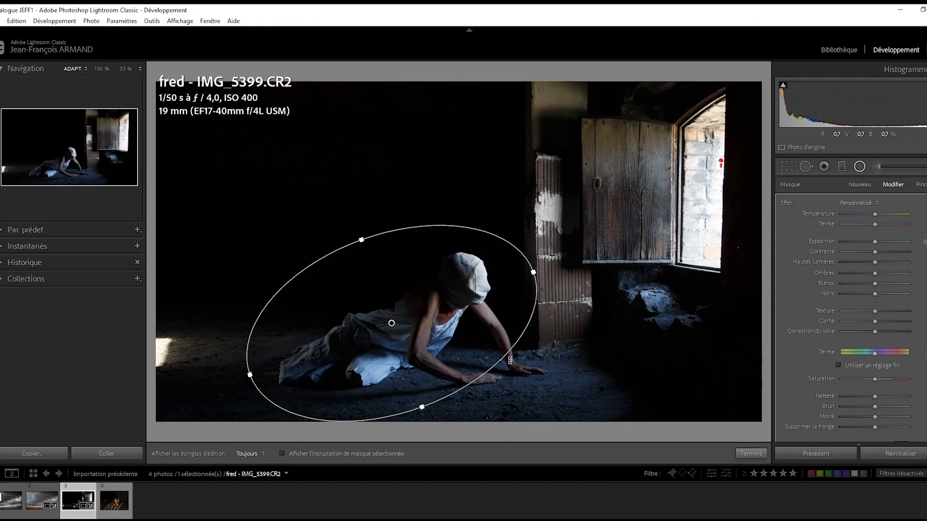
drag(423, 407, 435, 414)
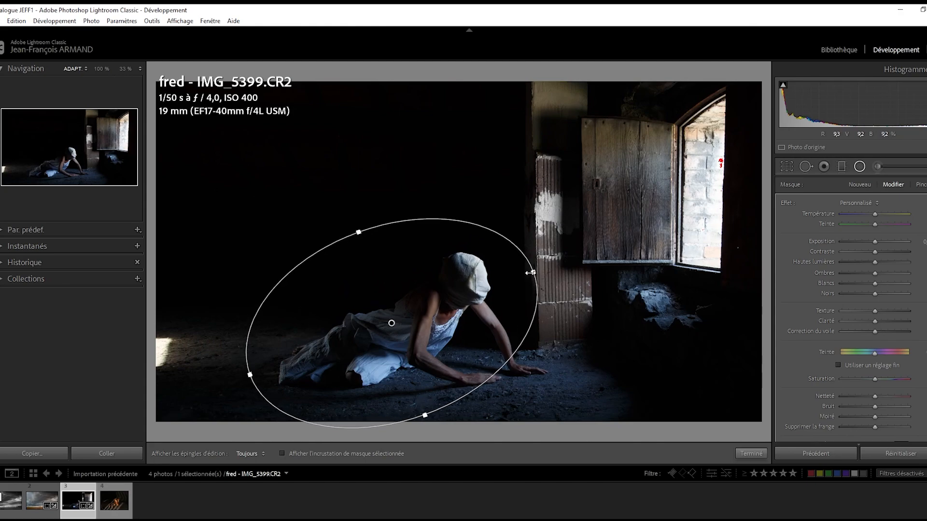
drag(530, 272, 545, 275)
drag(390, 323, 404, 319)
key(o)
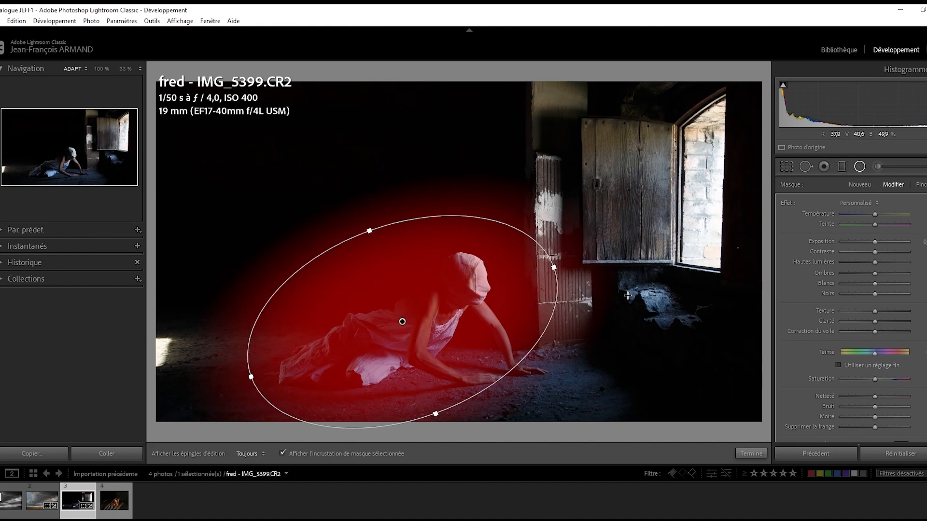
- Hide the overlay and slightly raise the radial filter's whites, testing and resetting its shadows before finishing the filter
key(o)
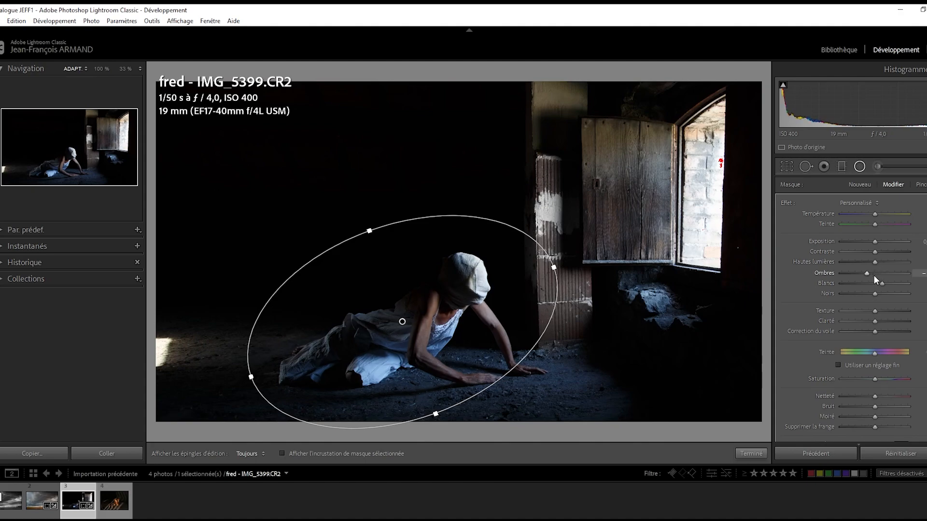
drag(874, 275, 800, 273)
drag(864, 273, 916, 279)
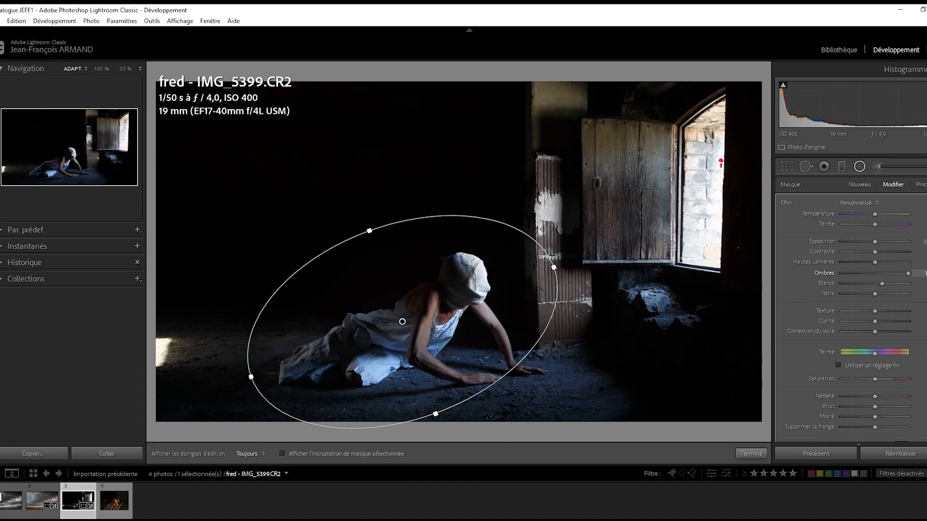
double_click(889, 274)
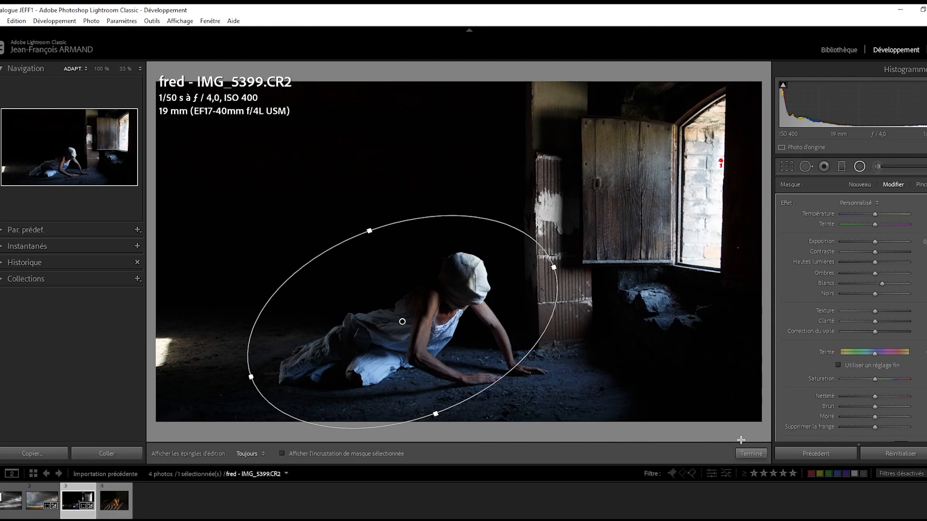
click(751, 454)
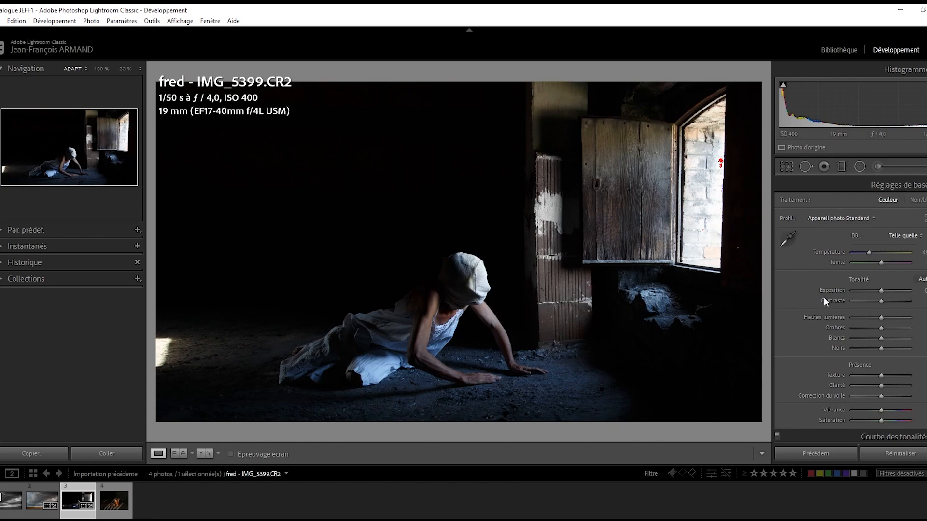
- Place a narrow, near-vertical graduated filter along the photo's left edge and lower its exposure to about −4 to darken the light patch
click(842, 166)
drag(176, 284, 210, 289)
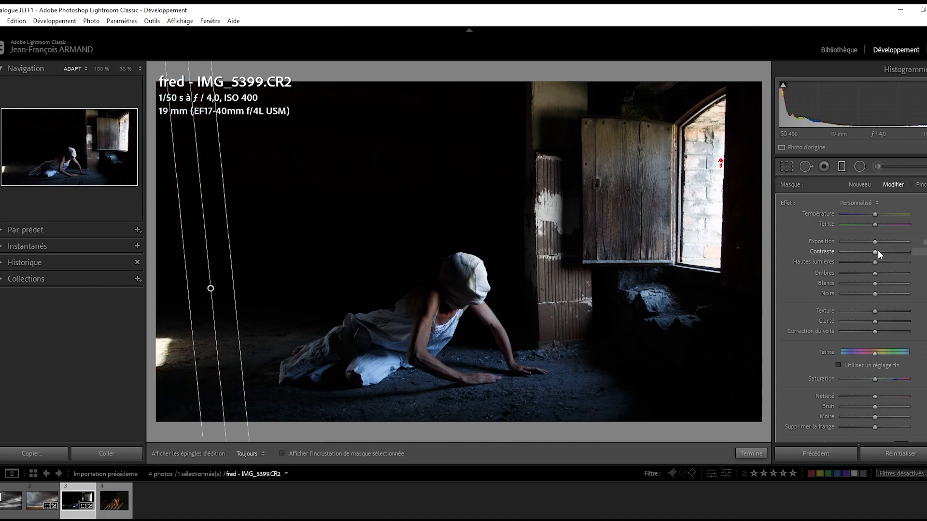
scroll(879, 241, down, 10)
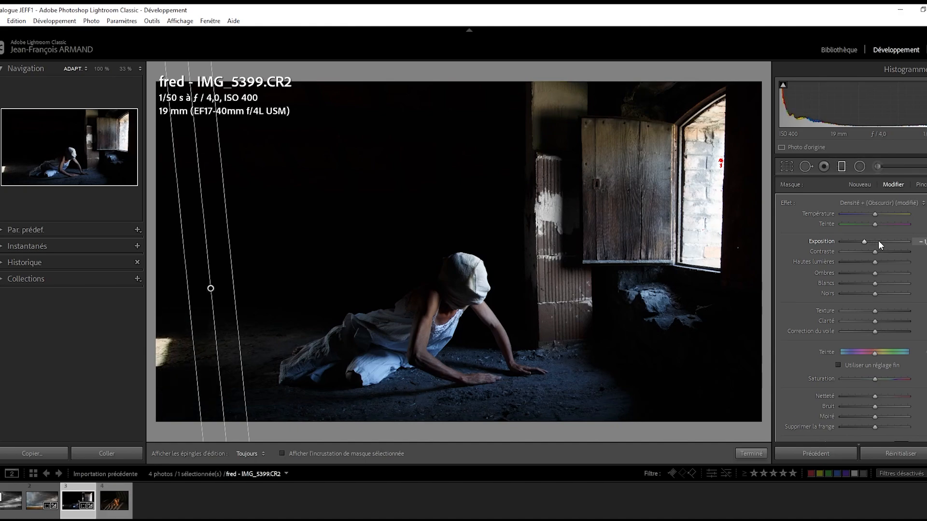
scroll(878, 240, down, 4)
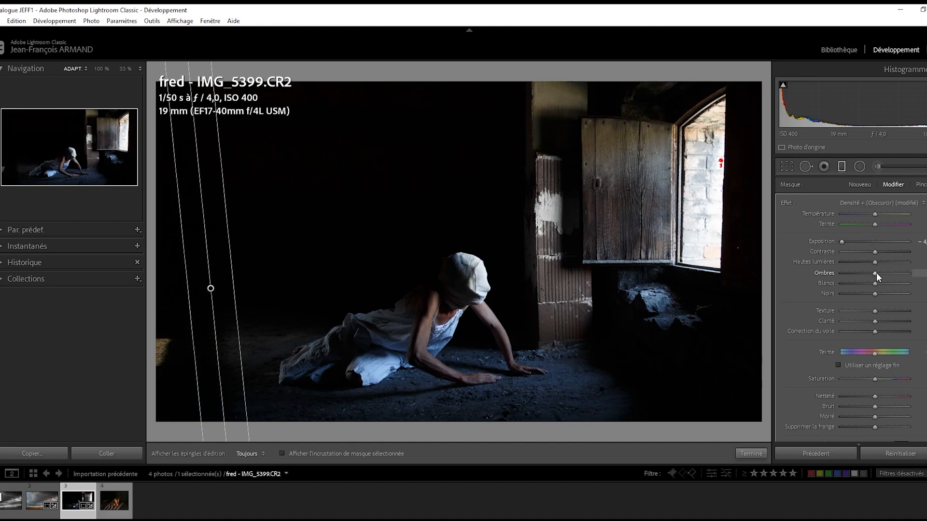
- Lower the graduated filter's blacks to the minimum and finish the filter
drag(876, 292, 849, 297)
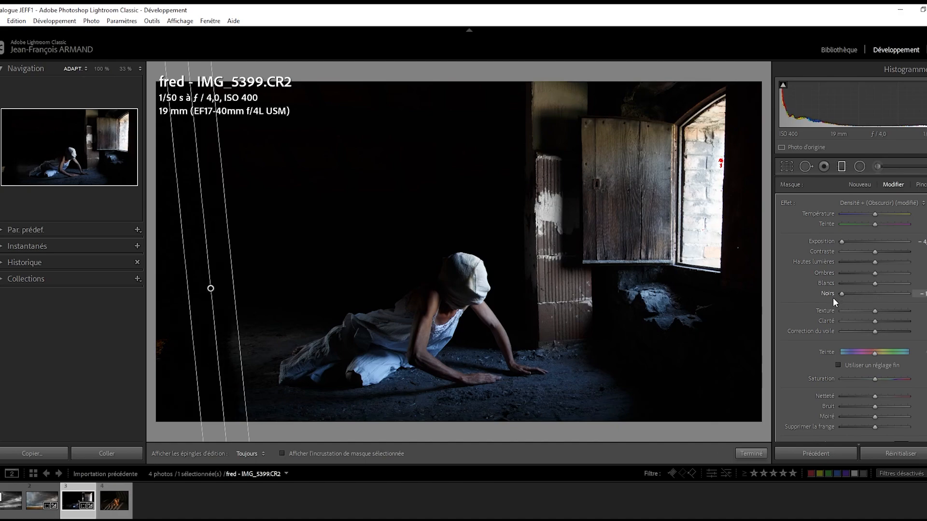
click(760, 456)
- Enable the lens profile correction and darken the corners with a slight negative post-crop vignette amount
scroll(814, 383, down, 5)
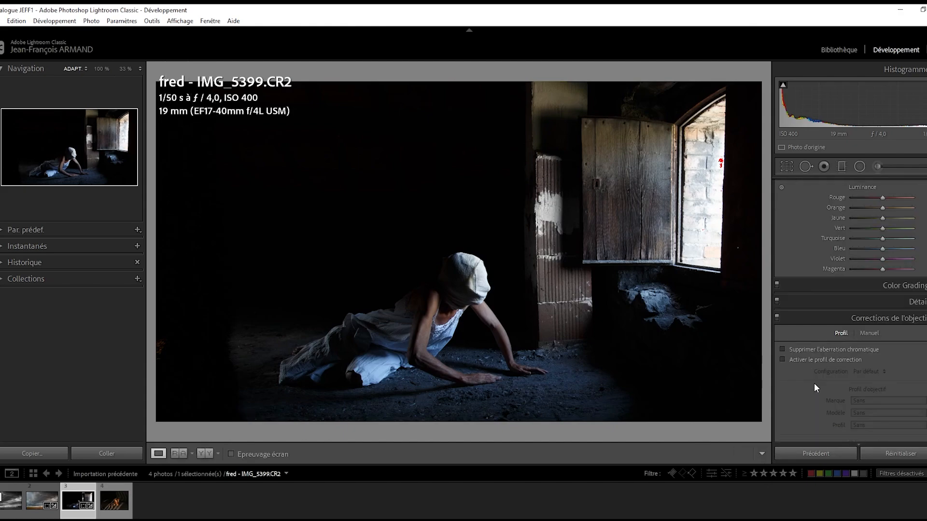
click(782, 360)
scroll(790, 407, down, 3)
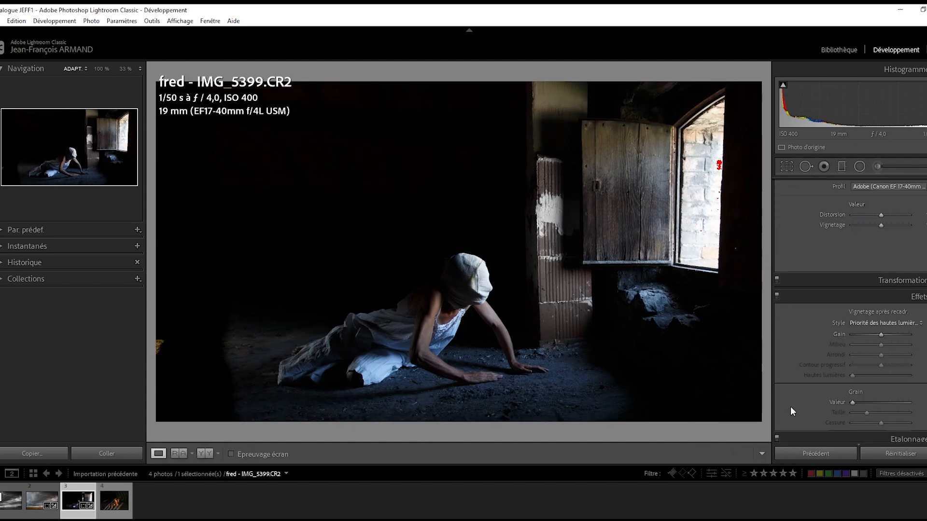
scroll(791, 407, down, 1)
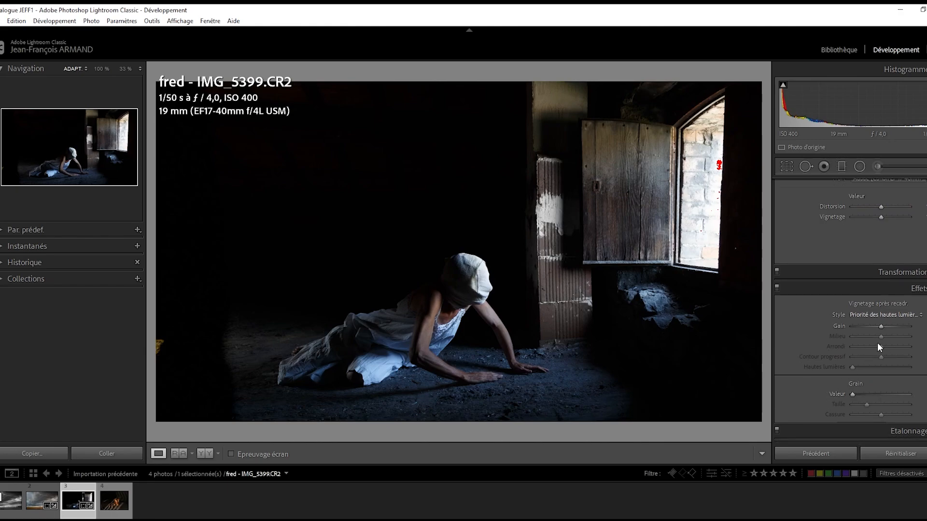
scroll(882, 326, down, 5)
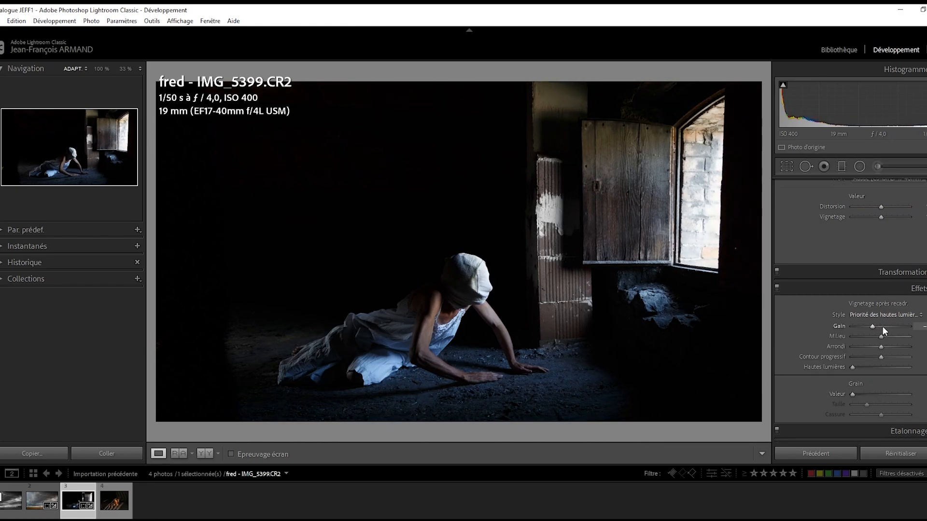
scroll(882, 326, up, 2)
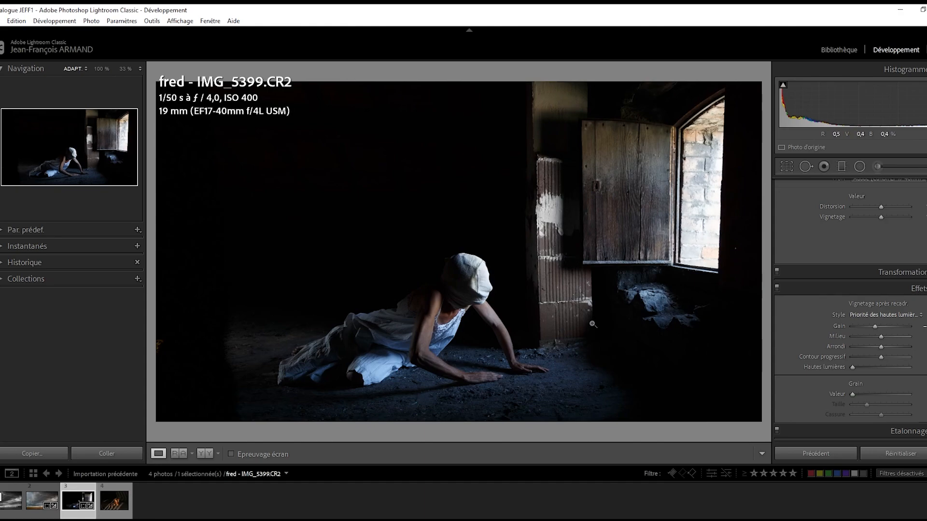
- Draw a radial filter over the crumpled debris below the window, lower exposure to about −1 and shadows to the minimum, and finish it
click(859, 166)
drag(660, 301, 715, 333)
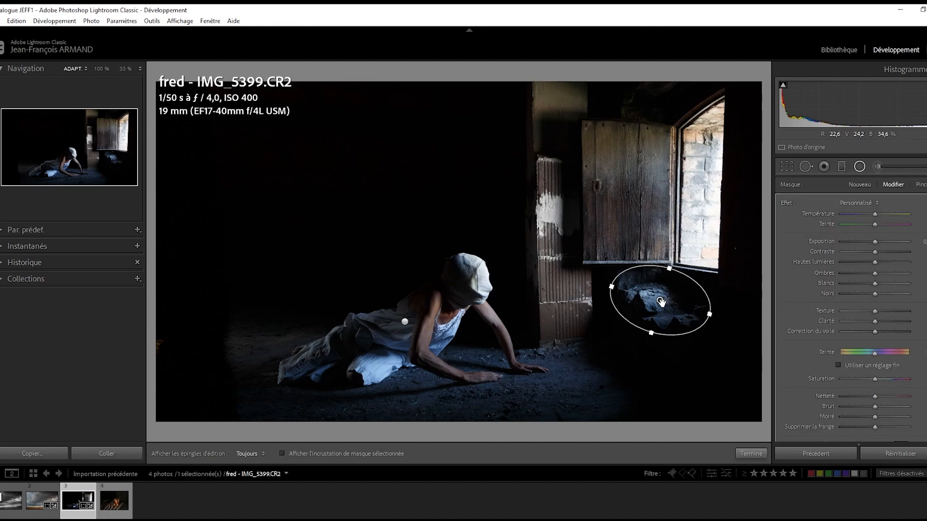
click(870, 241)
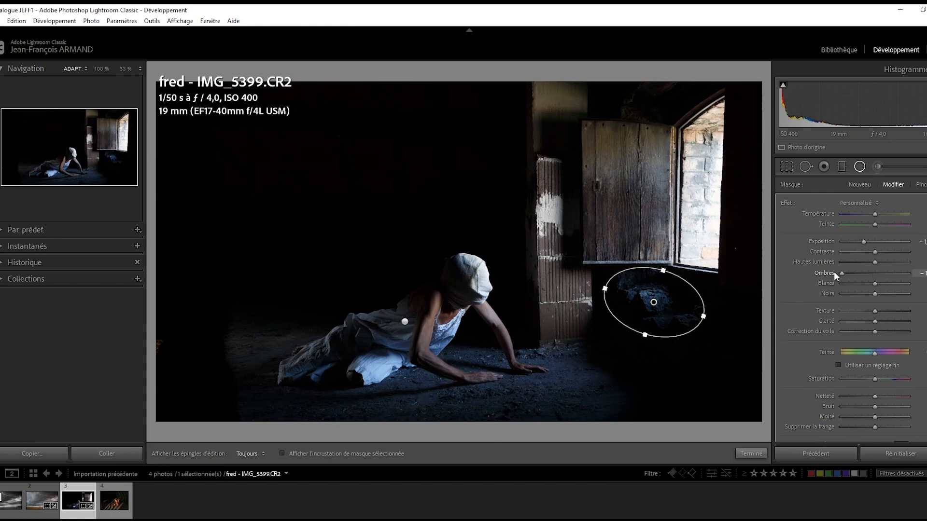
click(751, 454)
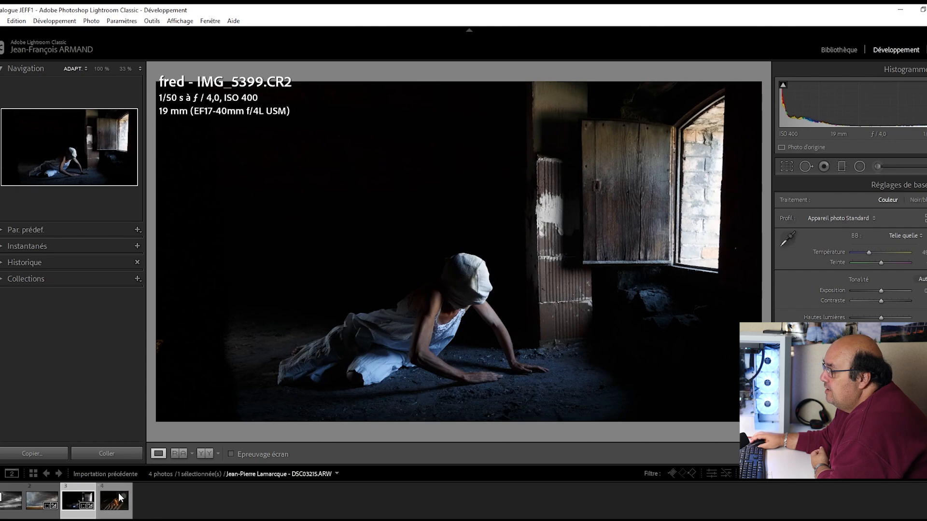
- Open the coffee grinder photo DSC03215.ARW, test raising and lowering its shadows, and reset the shadows
click(119, 489)
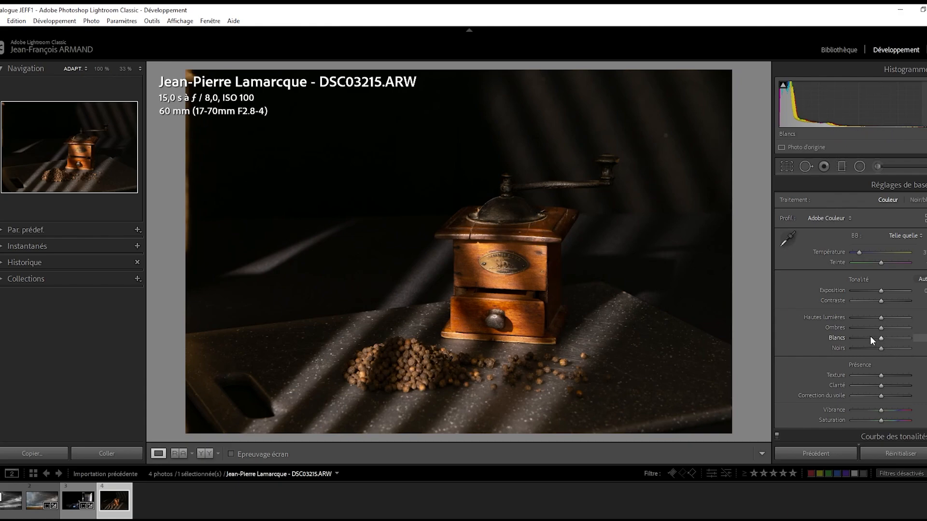
drag(881, 328, 909, 328)
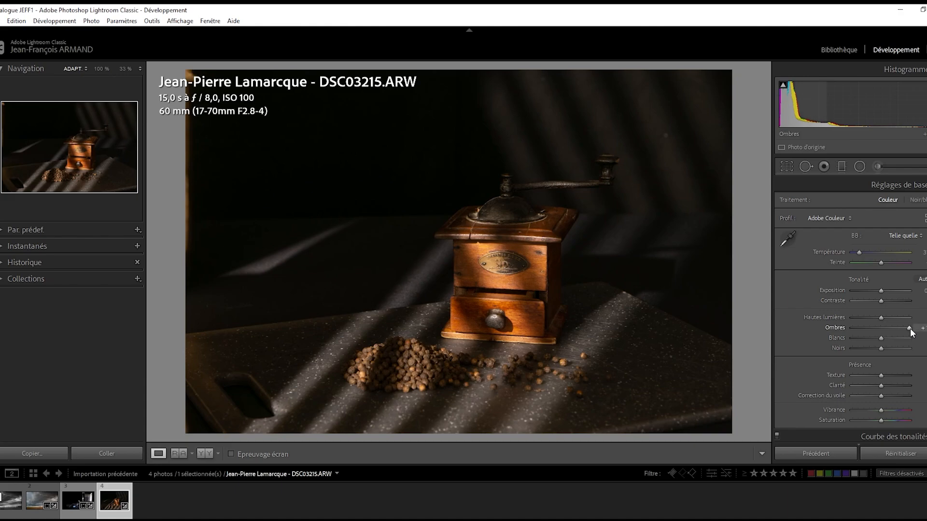
double_click(911, 328)
drag(881, 328, 859, 332)
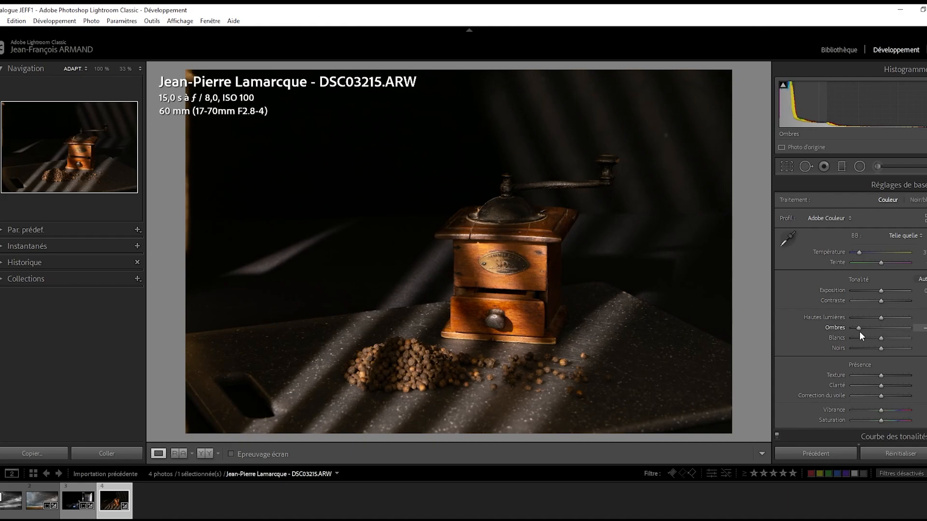
double_click(859, 327)
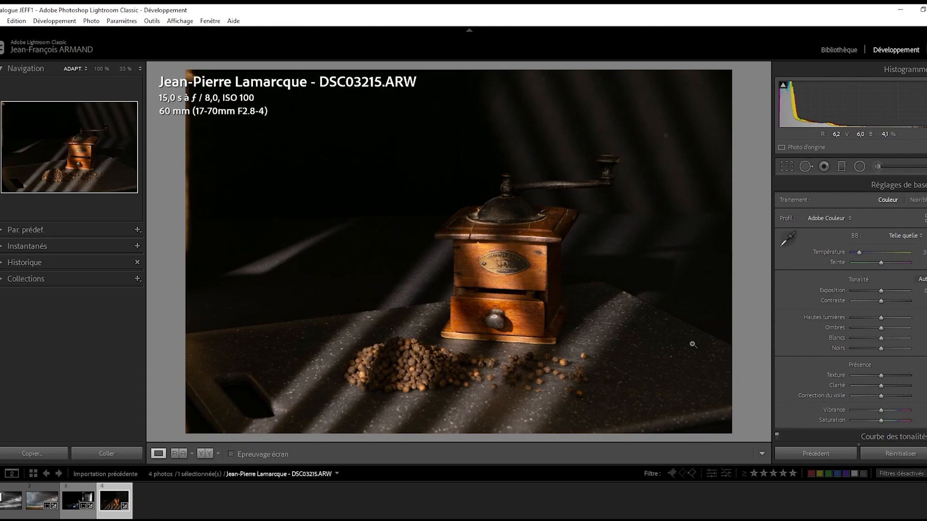
- Crop the photo at a 4 x 3 aspect tighter around the grinder and peppercorns, rotate it slightly, and apply the crop
click(785, 166)
drag(725, 73, 674, 100)
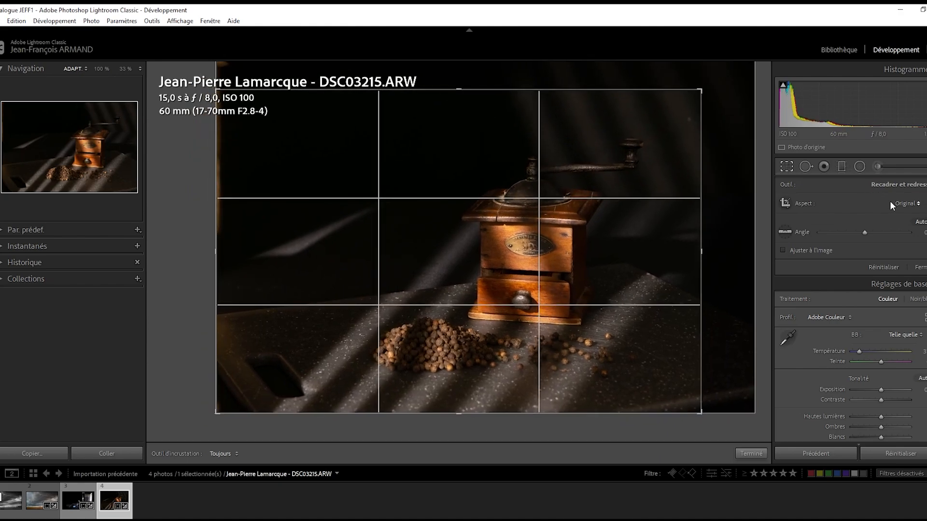
click(891, 203)
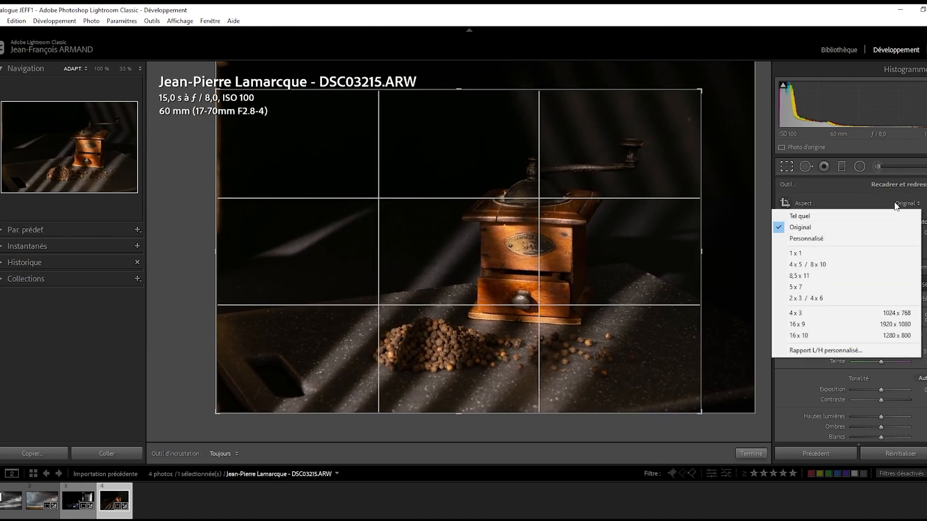
click(802, 313)
drag(537, 215, 474, 213)
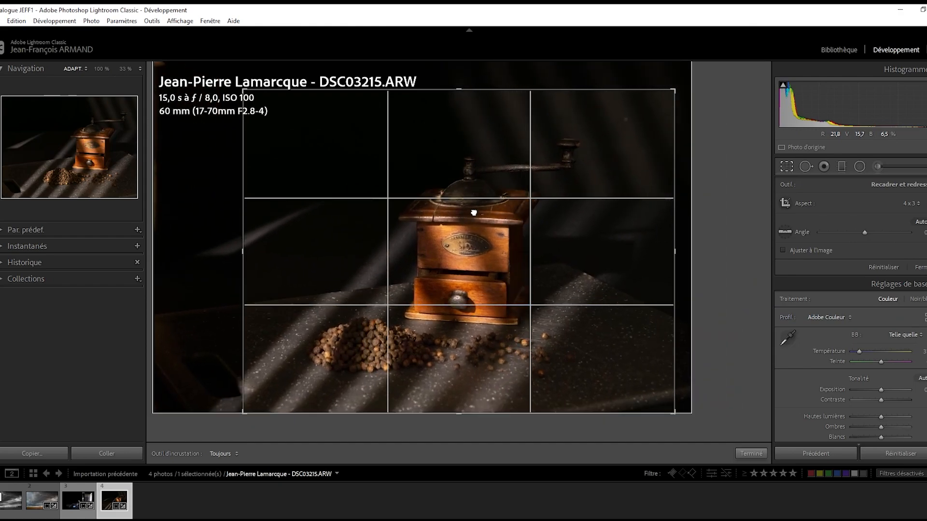
drag(243, 413, 255, 410)
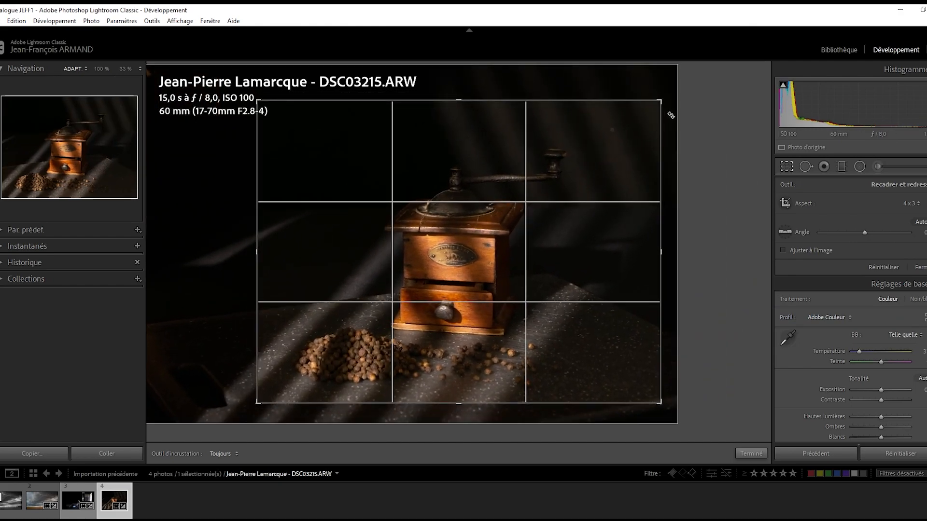
drag(661, 101, 653, 110)
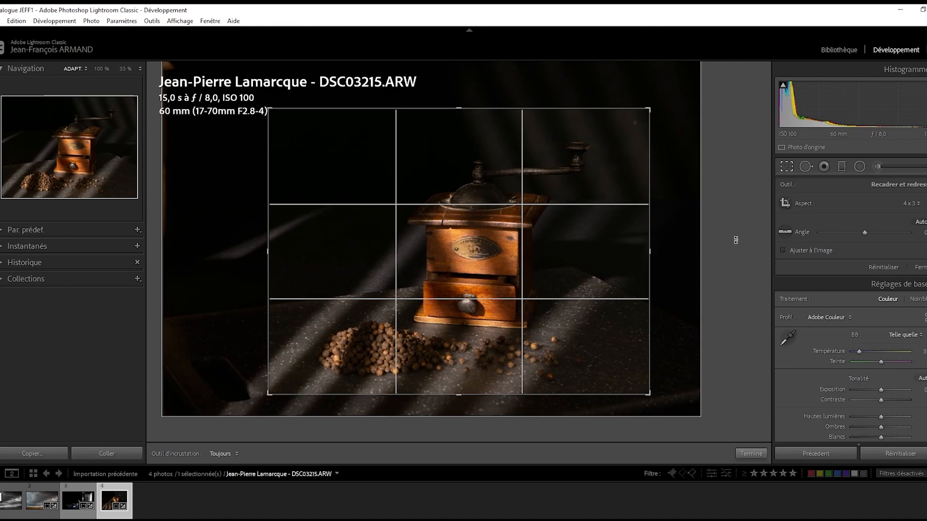
drag(736, 221, 739, 223)
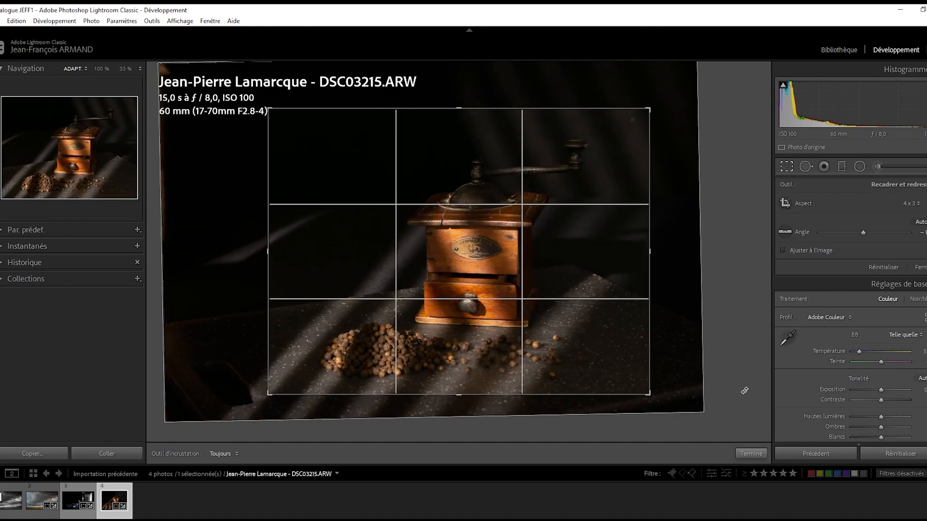
click(752, 455)
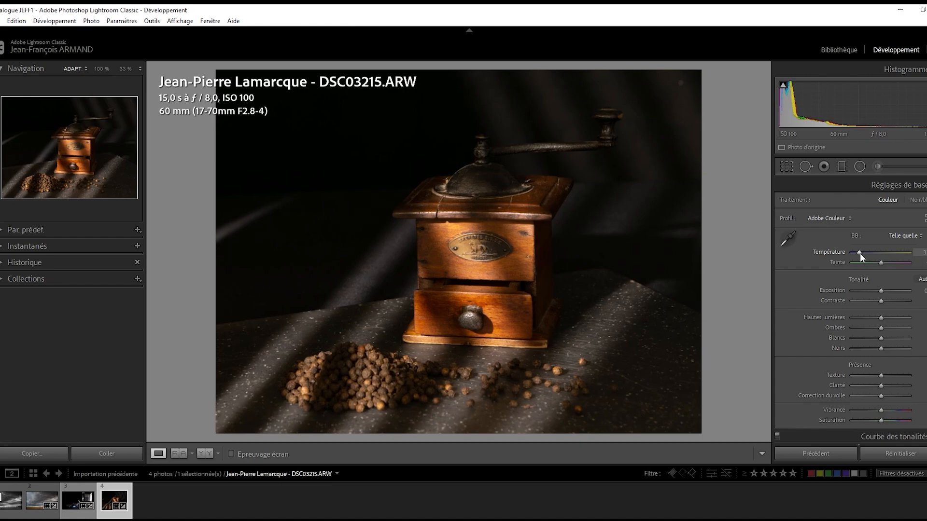
- Try a warmer white balance temperature, compare it in side-by-side and split before/after views, and bring the temperature back down
drag(859, 252, 861, 255)
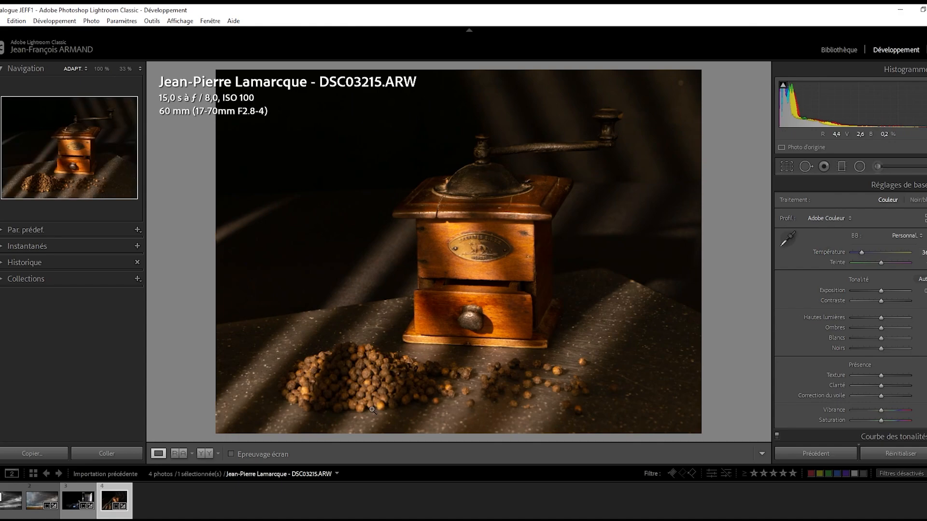
click(205, 458)
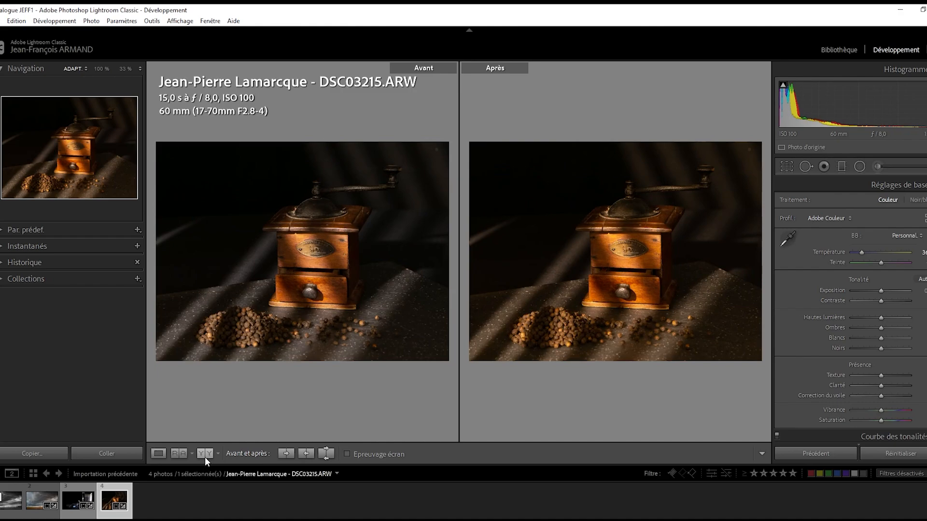
click(204, 457)
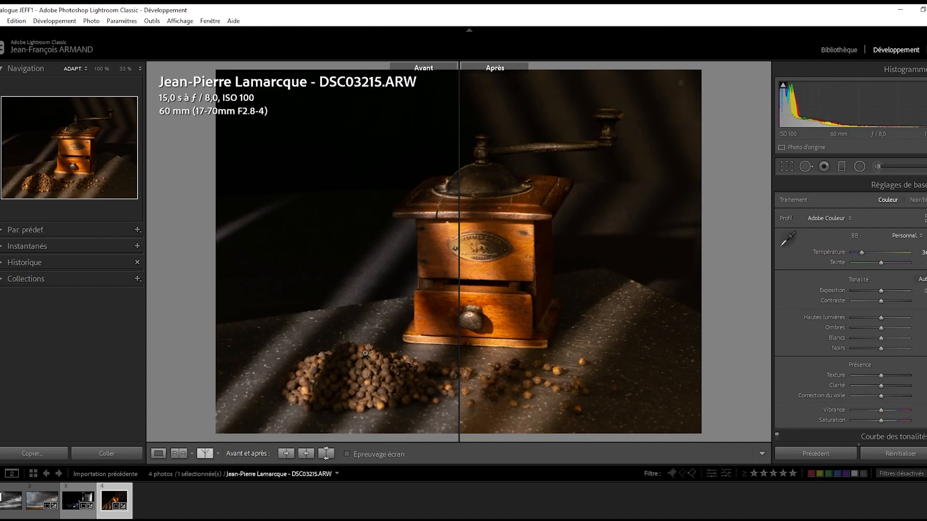
click(159, 453)
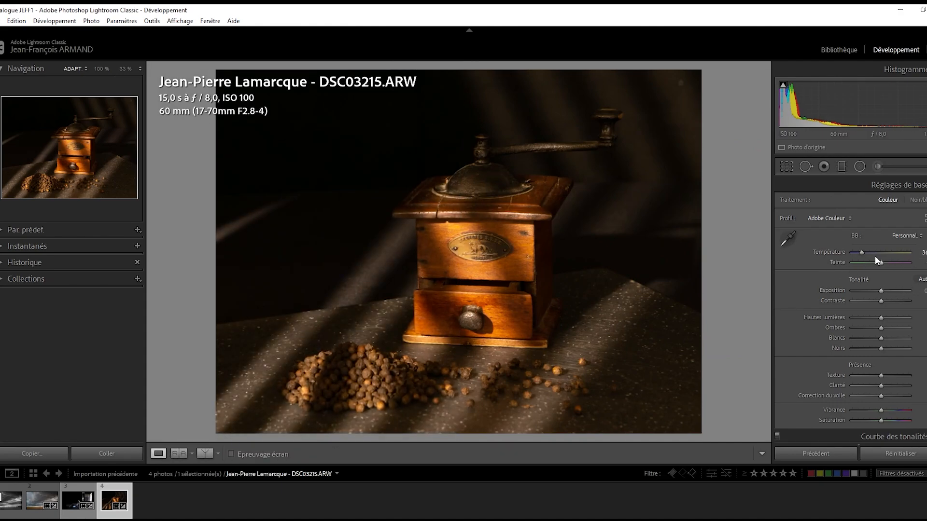
drag(859, 253, 861, 253)
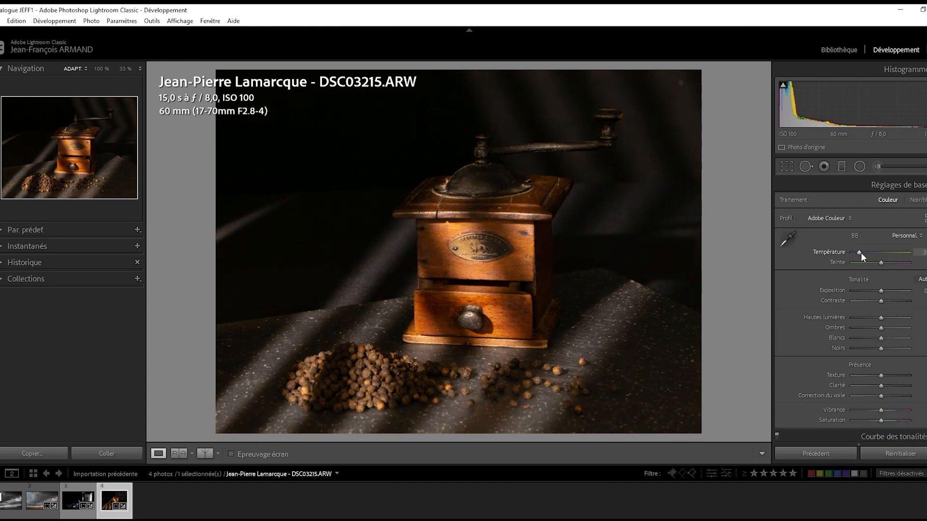
- Color grade the highlights yellow with hue 51 and saturation 100, and raise their luminance almost to the maximum
scroll(812, 384, down, 4)
scroll(812, 386, down, 2)
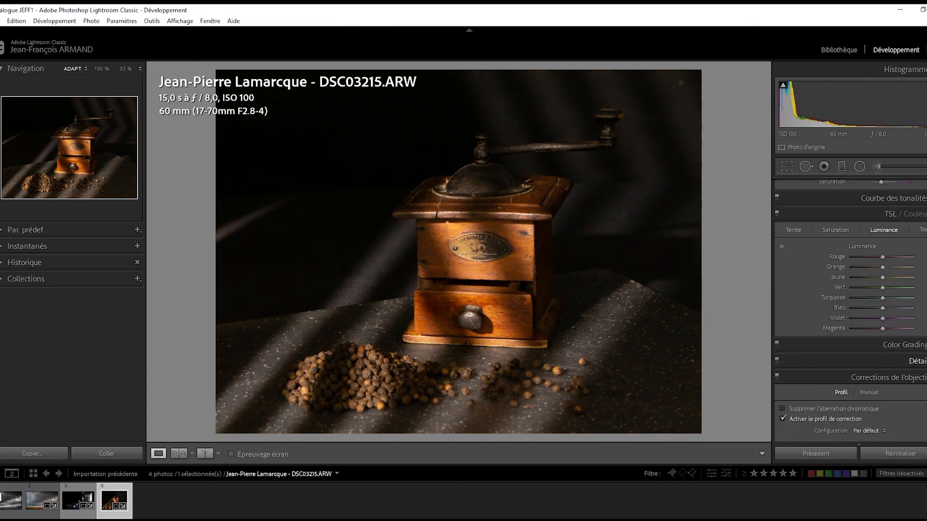
click(921, 359)
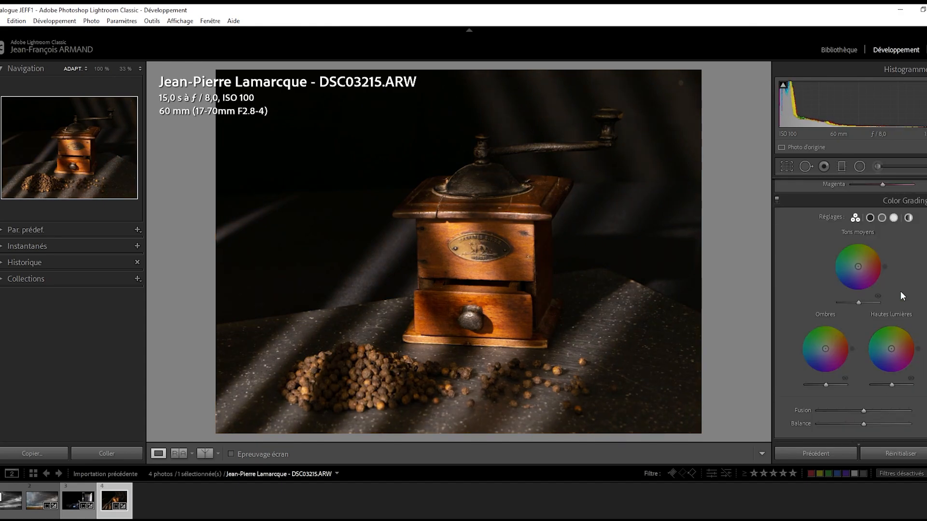
click(894, 217)
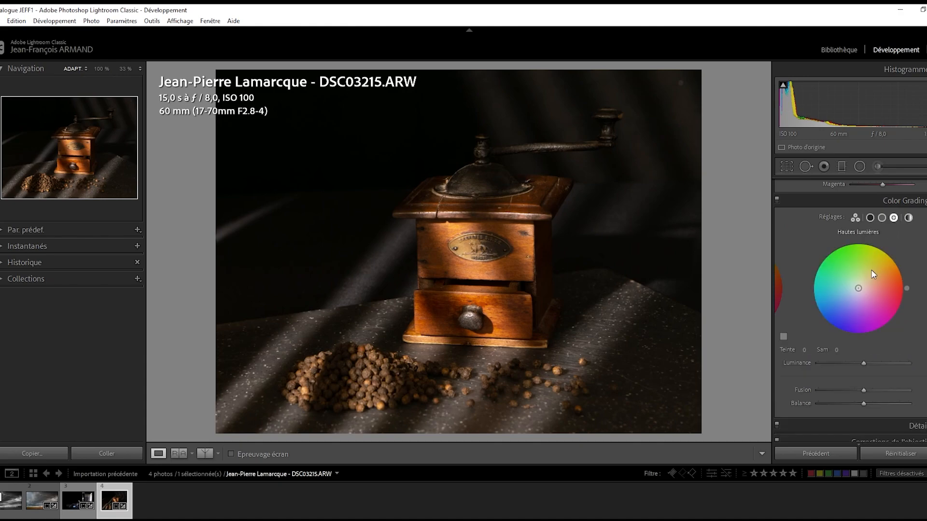
drag(859, 288, 883, 256)
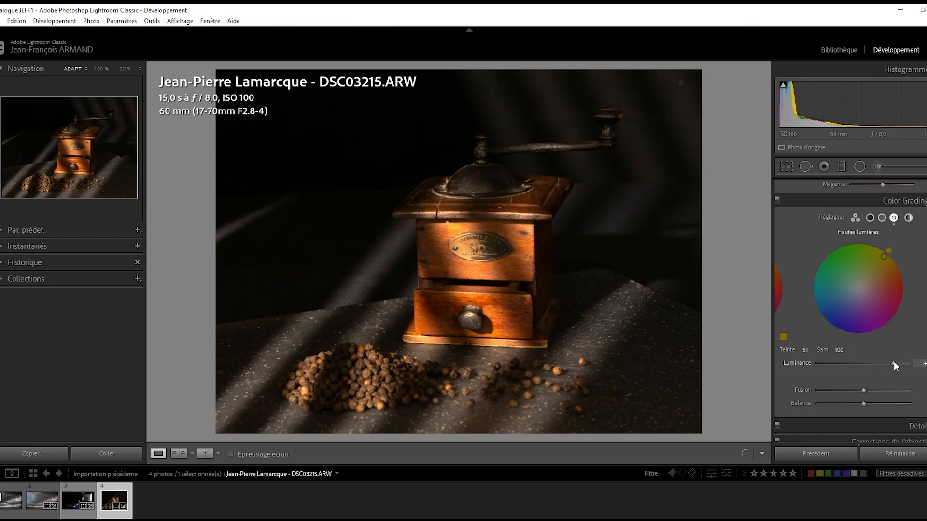
drag(896, 363, 909, 363)
- Compare the graded photo side by side with its before version and return to the single-photo view
click(219, 453)
click(228, 465)
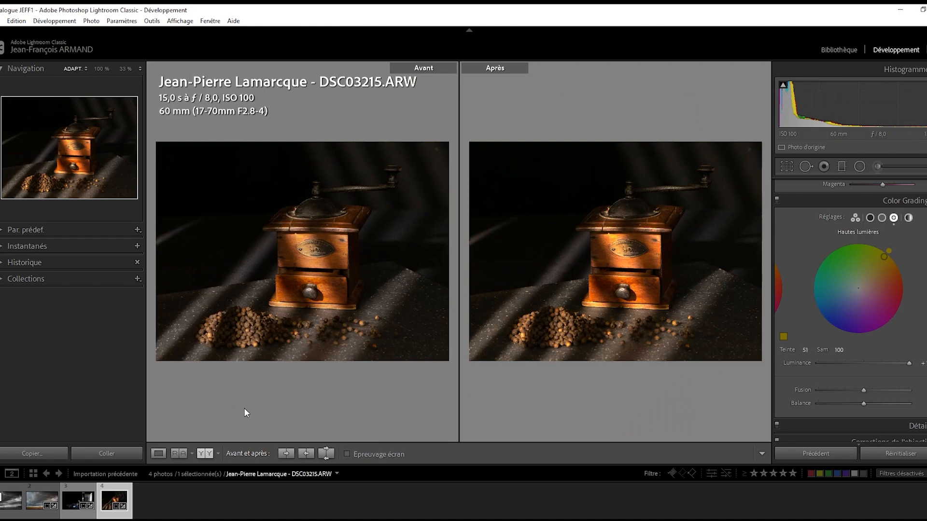
click(159, 454)
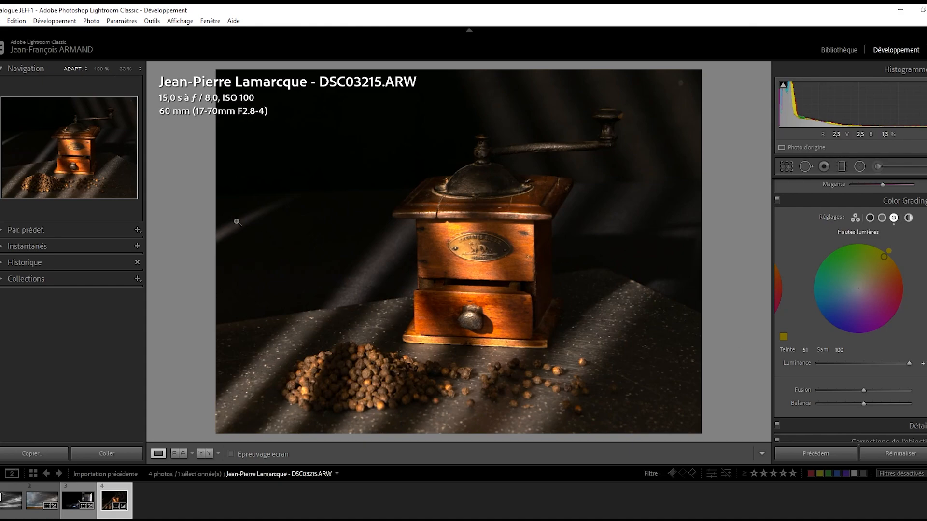
- Heal the light streak in the dark background beside the grinder, moving the sample source to a nearby dark area, and finish the retouch
click(808, 167)
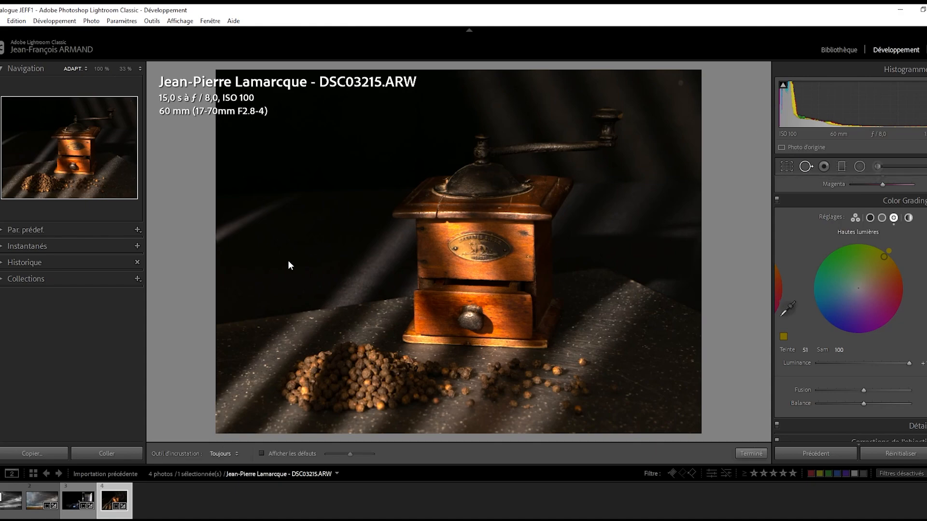
drag(273, 203, 201, 246)
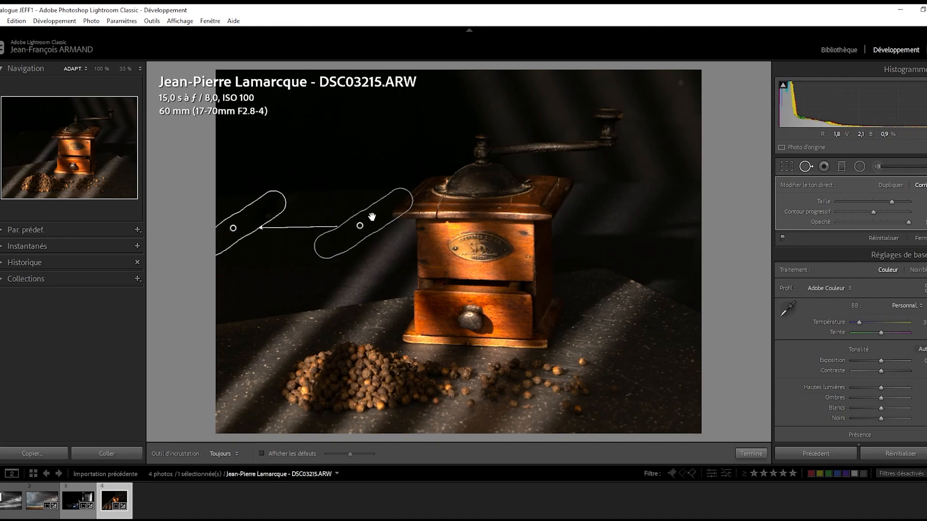
drag(373, 217, 305, 204)
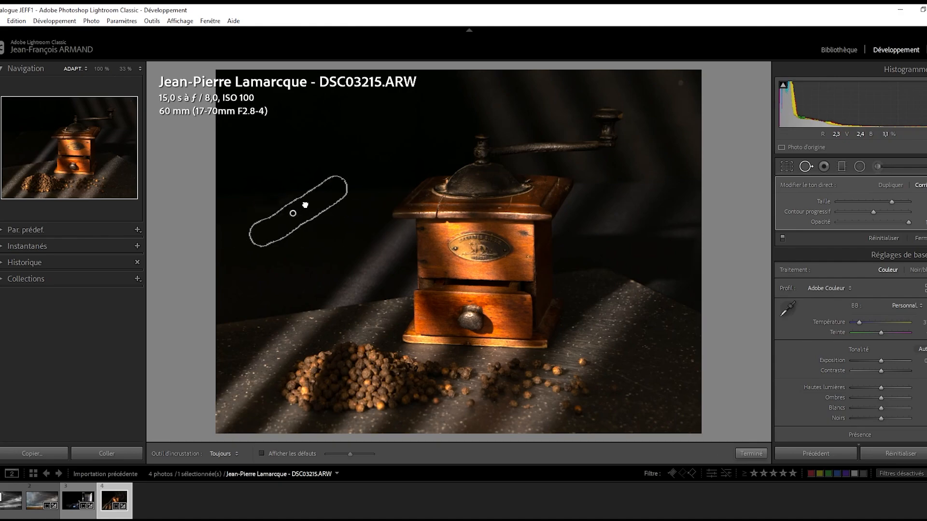
click(751, 454)
scroll(813, 361, down, 15)
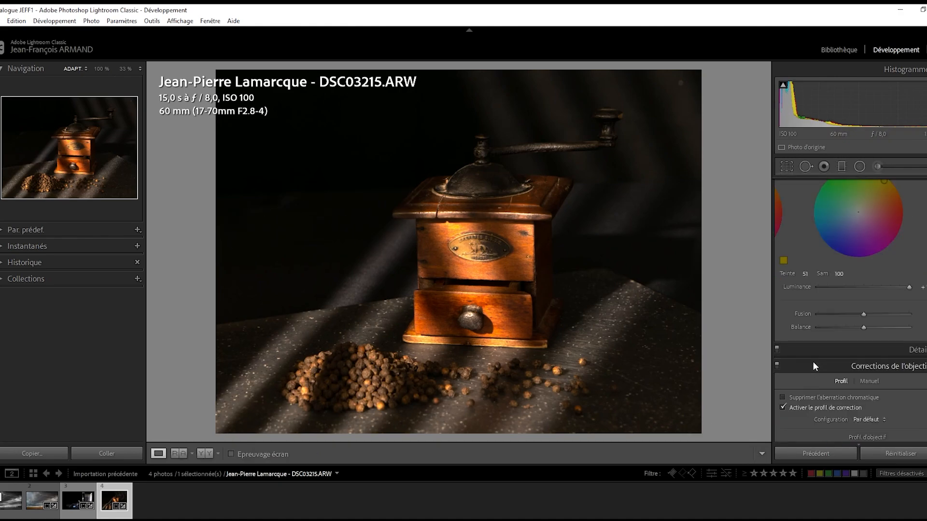
- Enable chromatic aberration removal for the grinder photo and darken its edges with a moderate negative post-crop vignette
click(781, 201)
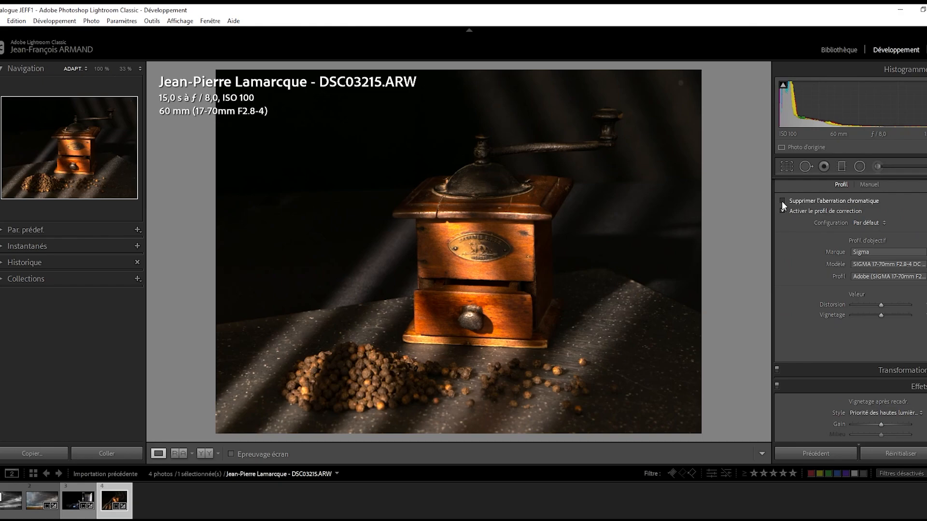
drag(881, 425, 870, 425)
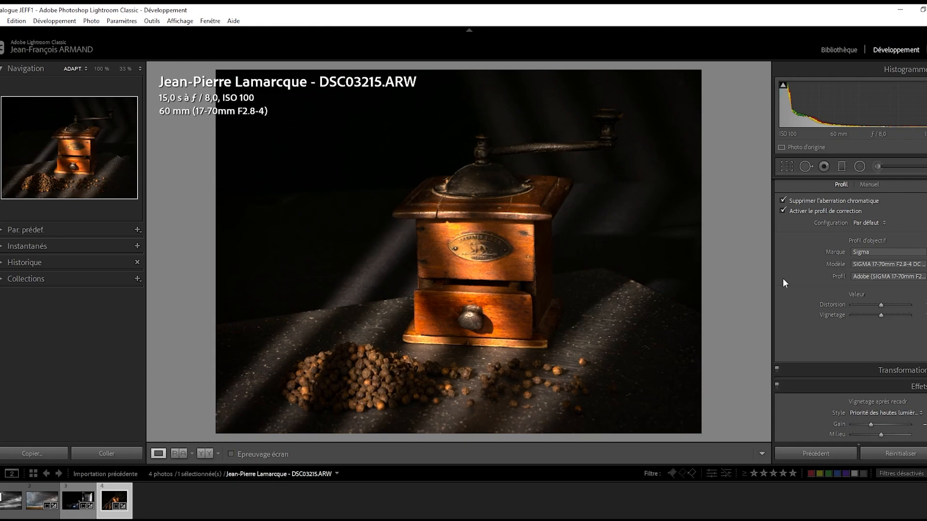
scroll(783, 277, up, 10)
scroll(783, 277, up, 3)
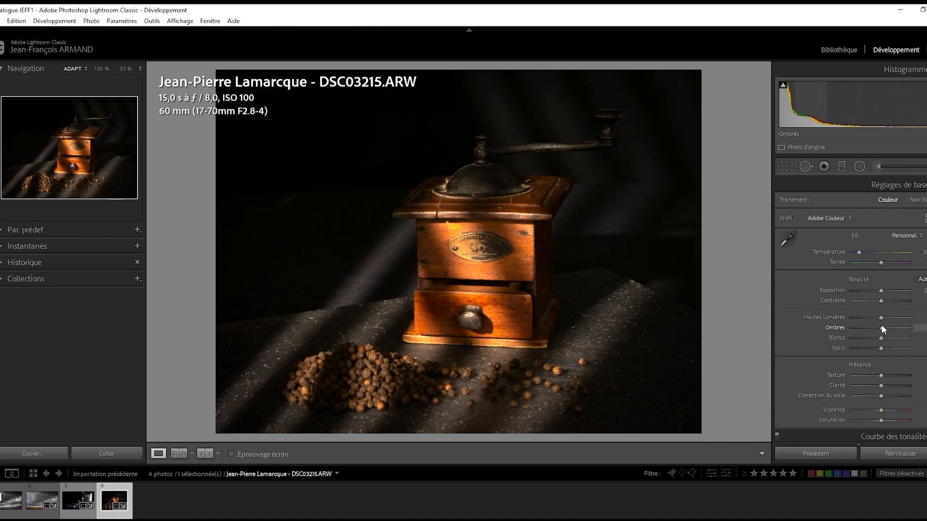
- Place a radial filter on the grinder's oval brass plaque, tilting and resizing the ellipse to match the plaque's outline
click(482, 249)
click(480, 249)
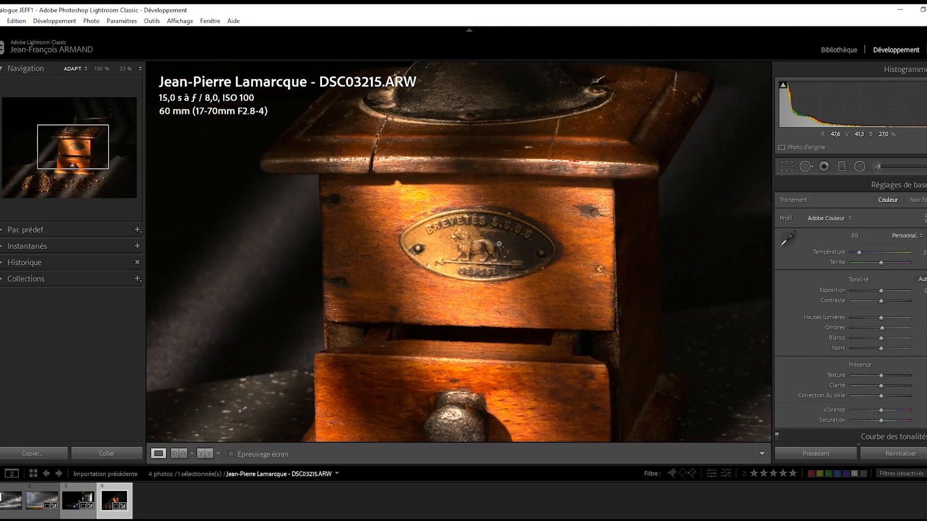
click(508, 250)
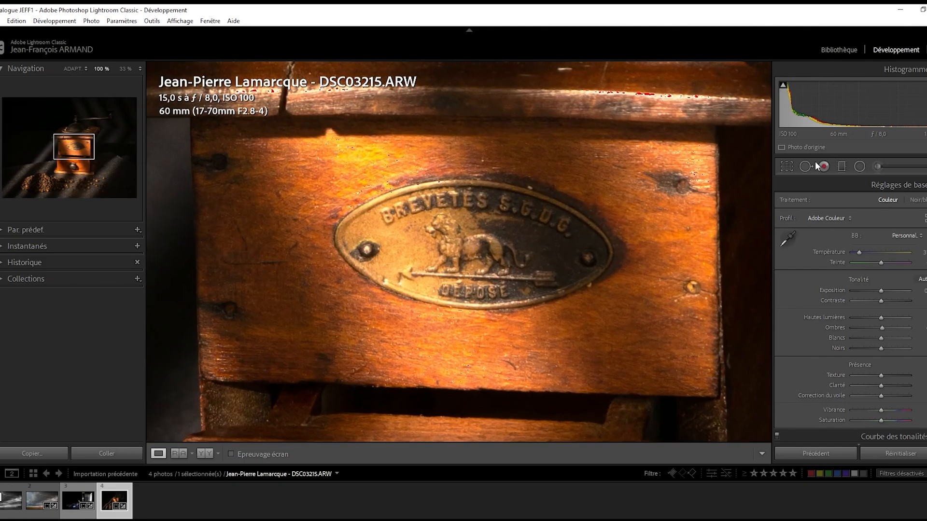
click(860, 167)
drag(483, 243, 615, 303)
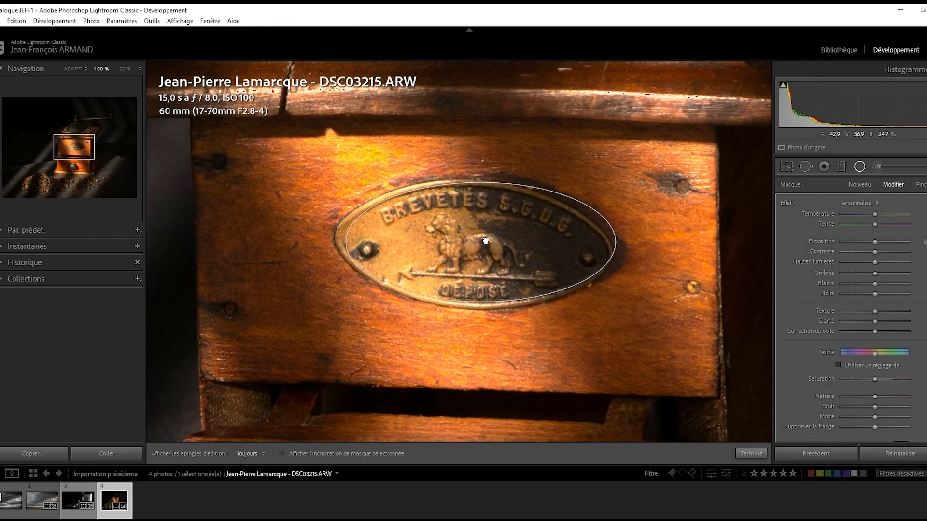
drag(485, 242, 480, 245)
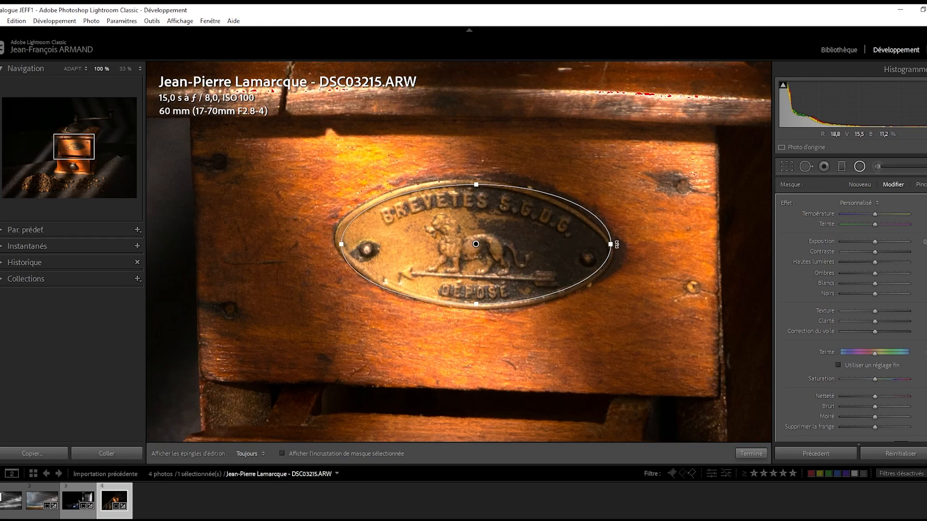
drag(617, 248, 618, 255)
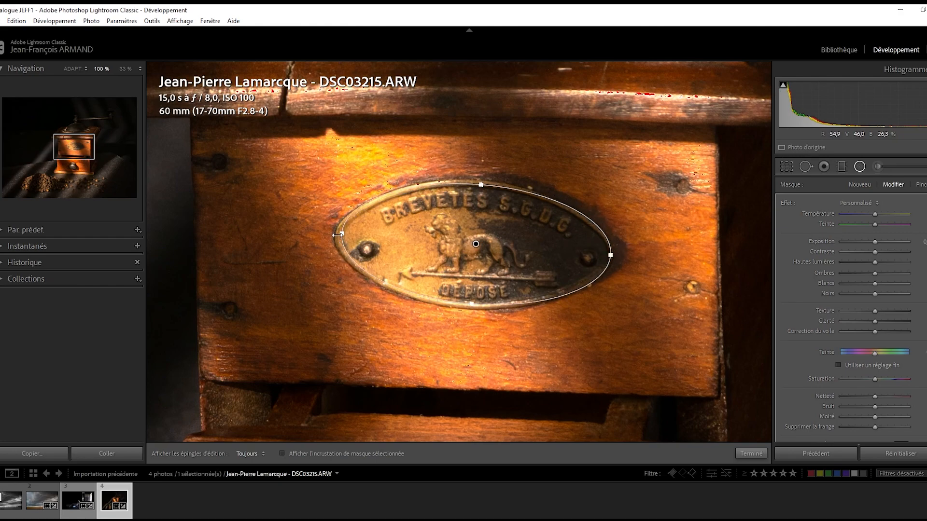
drag(342, 232, 334, 232)
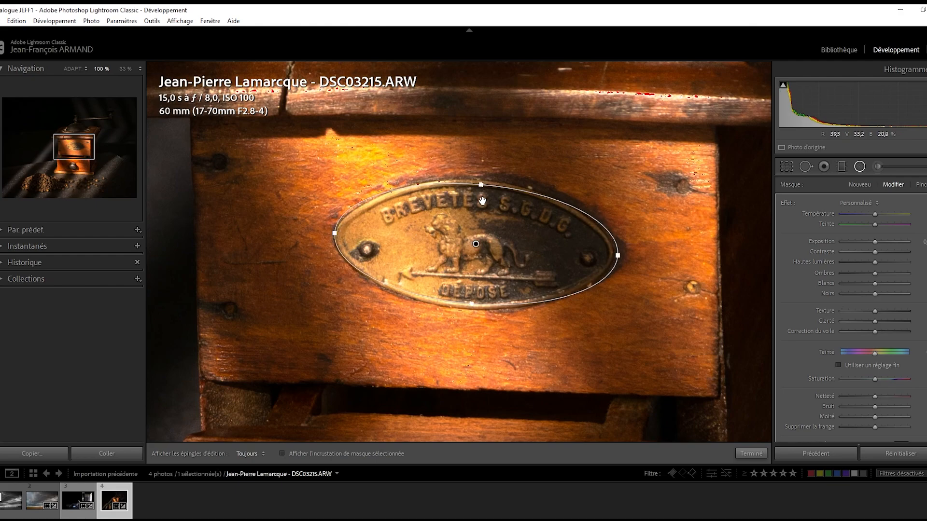
drag(480, 184, 481, 181)
drag(480, 242, 522, 249)
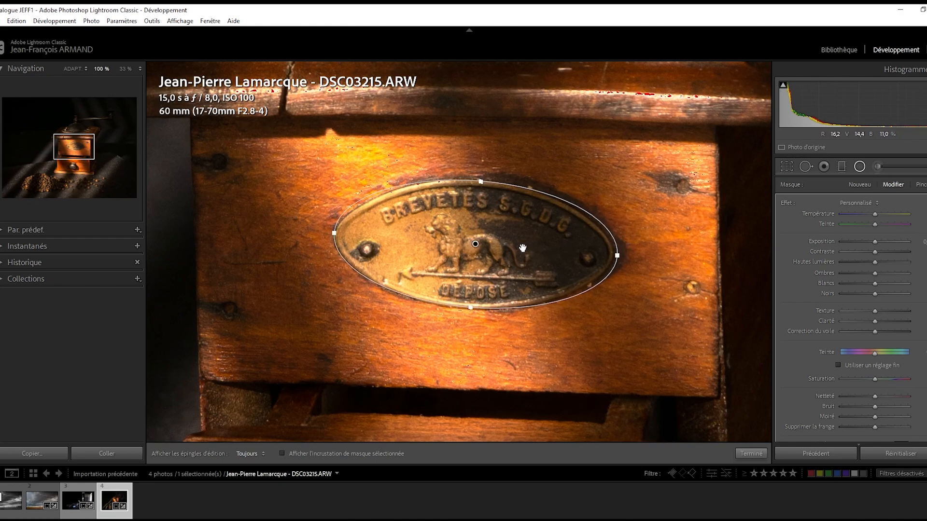
drag(627, 259, 625, 251)
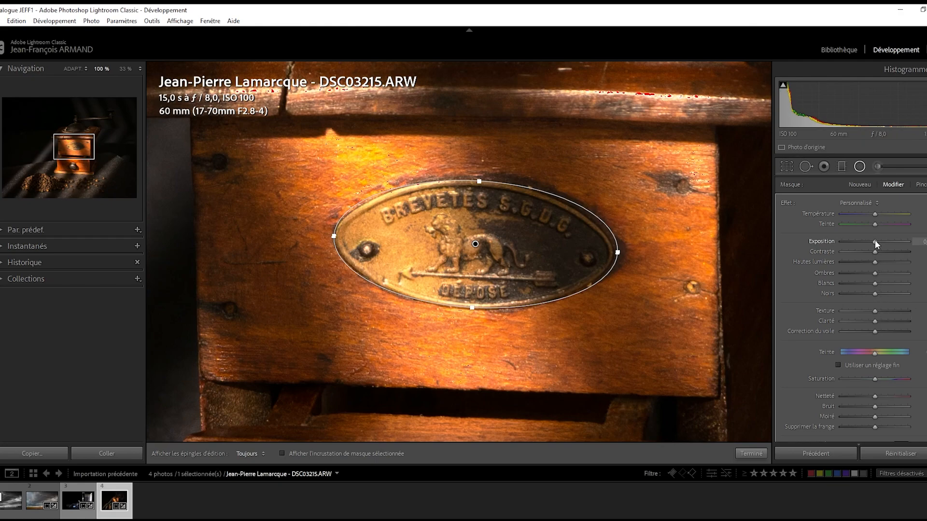
- Brighten the plaque's radial filter with slightly higher exposure, more contrast and strongly raised shadows, and finish the filter
key(Up)
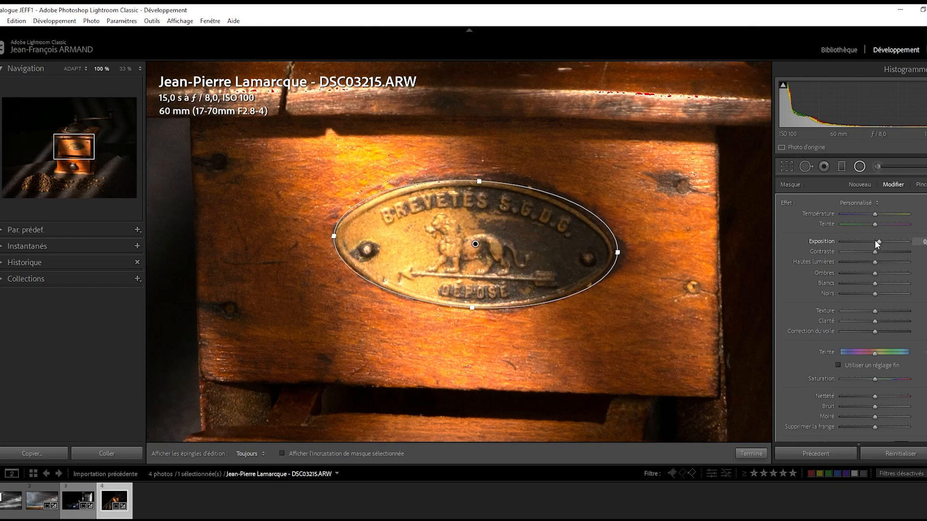
drag(875, 252, 894, 251)
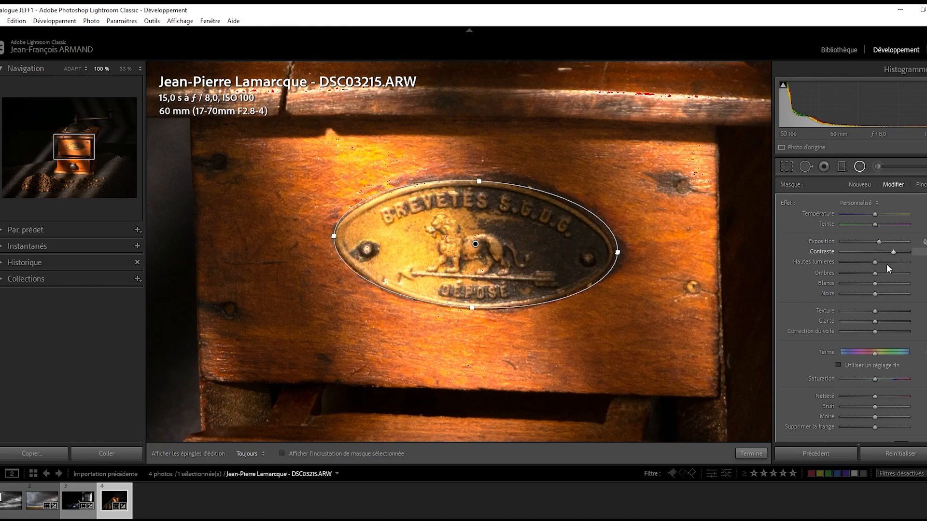
drag(874, 274, 908, 273)
click(762, 453)
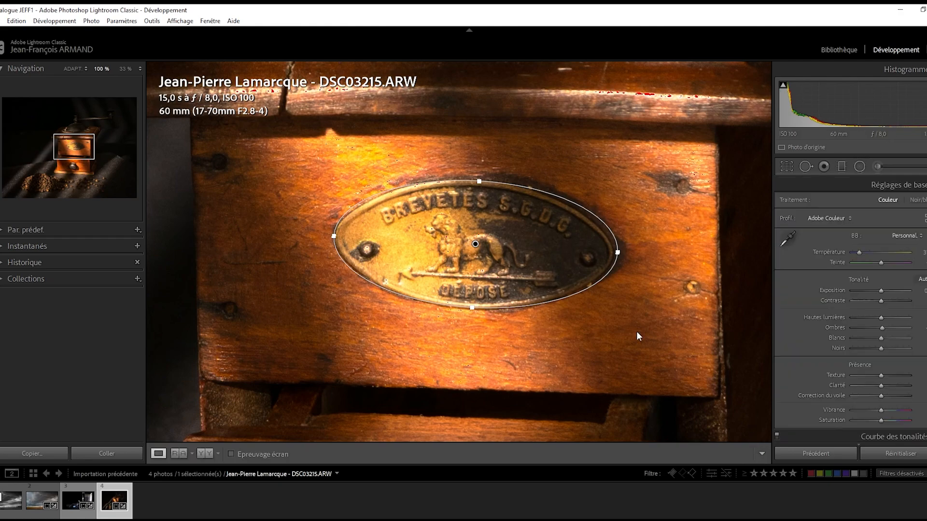
click(489, 247)
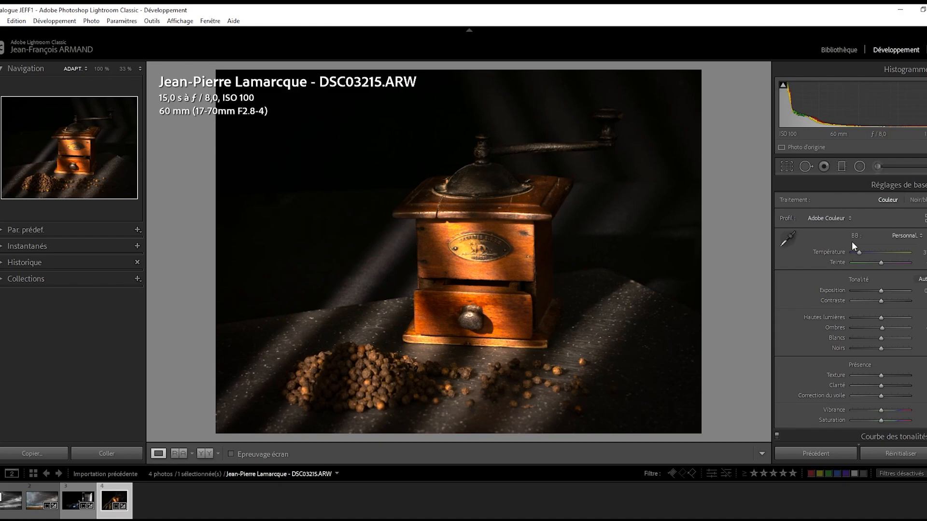
- Try a much brighter overall exposure on the grinder photo and bring it back down to a slight increase
scroll(882, 291, up, 4)
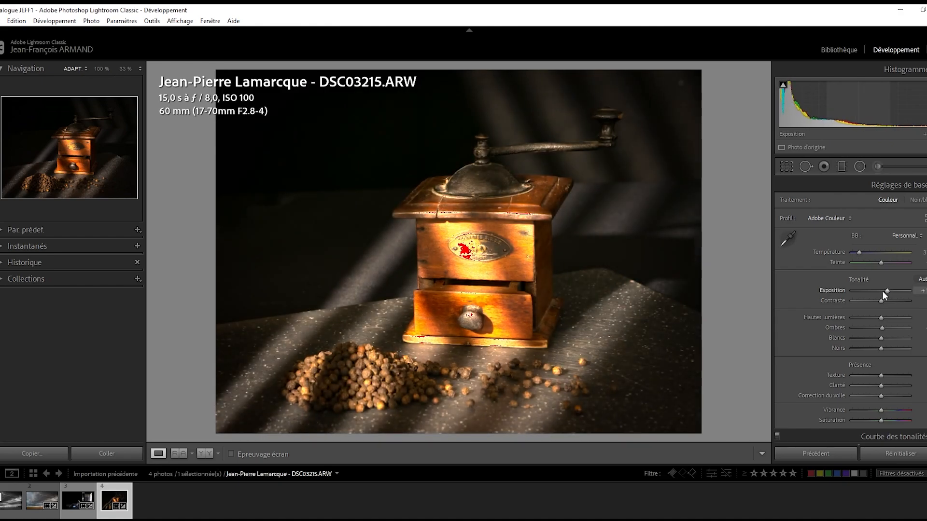
scroll(883, 291, up, 1)
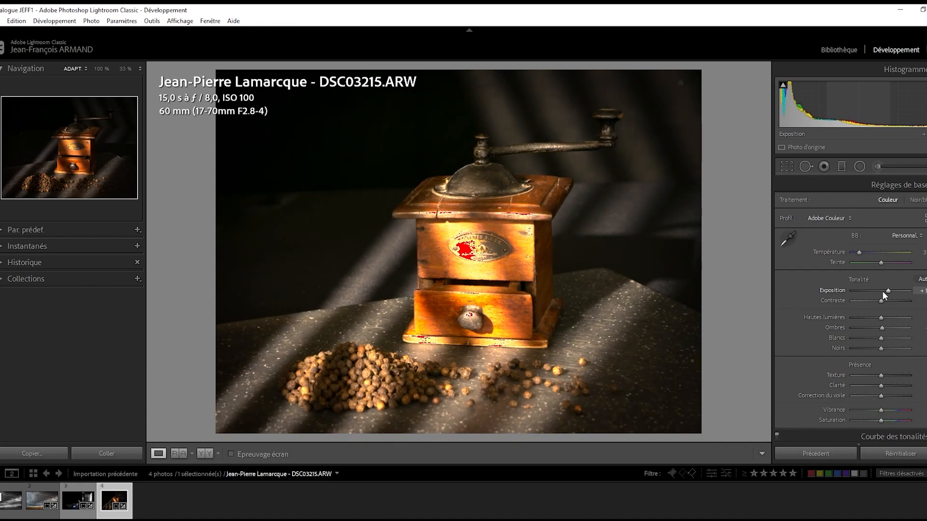
scroll(883, 292, down, 1)
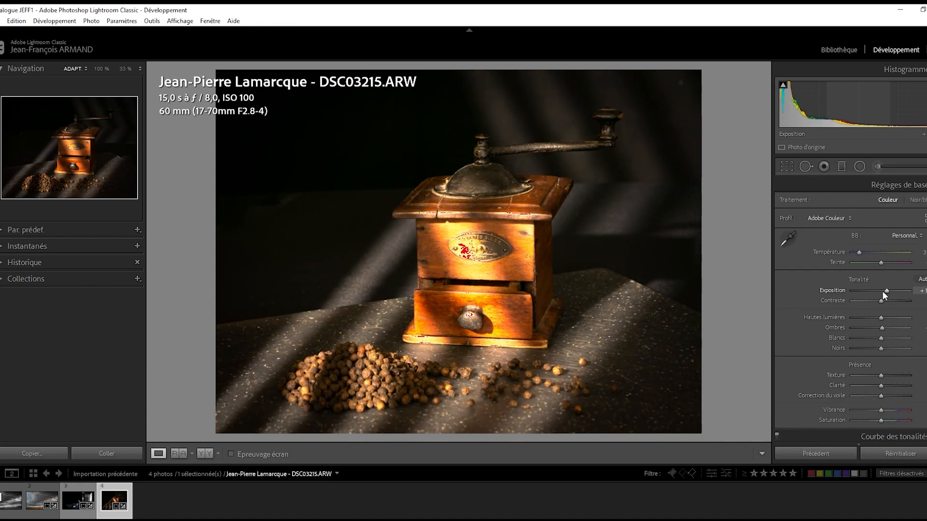
scroll(882, 291, down, 2)
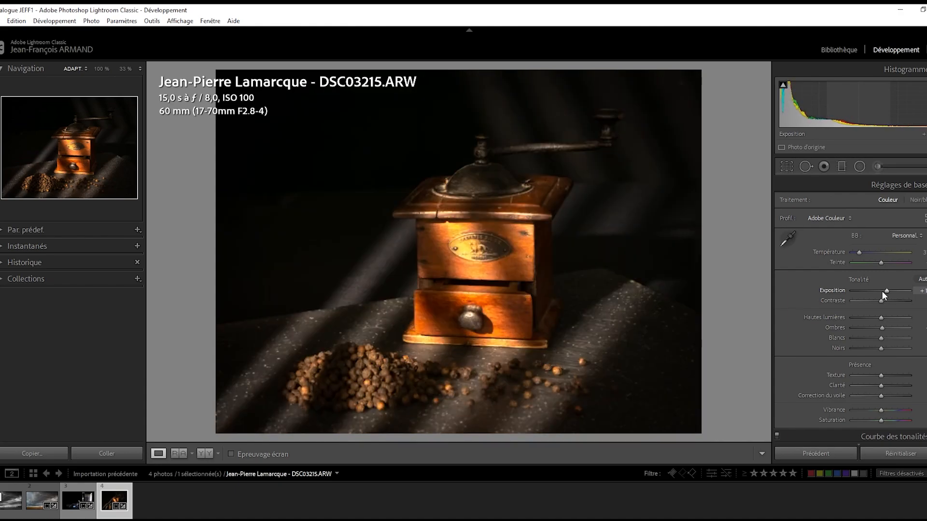
- Add a slightly tilted graduated filter over the photo's upper half, raise its exposure, highlights and whites, and finish the filter
click(841, 167)
drag(513, 148, 502, 217)
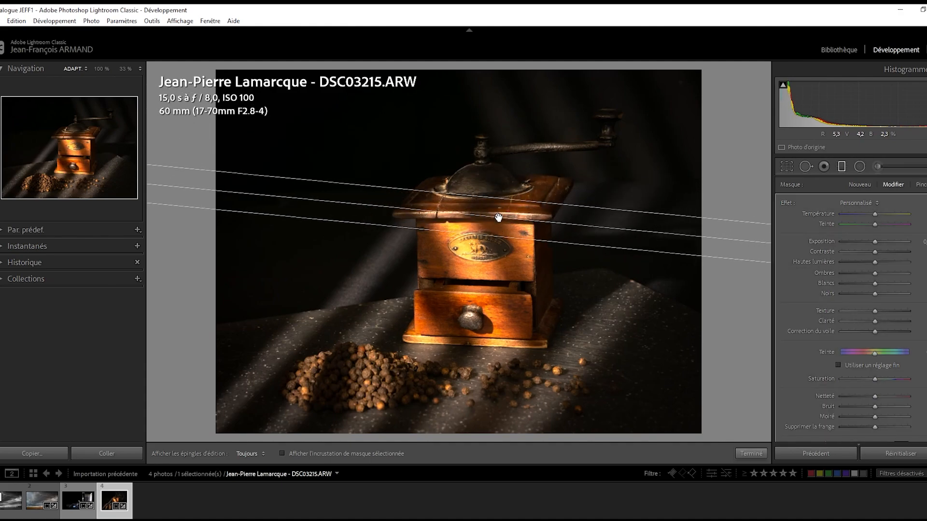
click(878, 241)
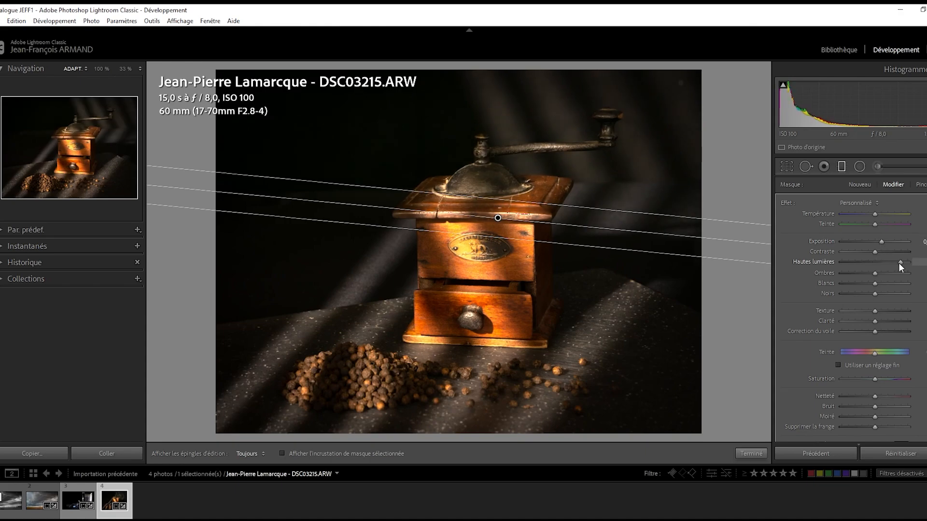
mouse_move(899, 263)
mouse_down()
mouse_move(910, 261)
mouse_move(845, 261)
mouse_move(892, 269)
mouse_up()
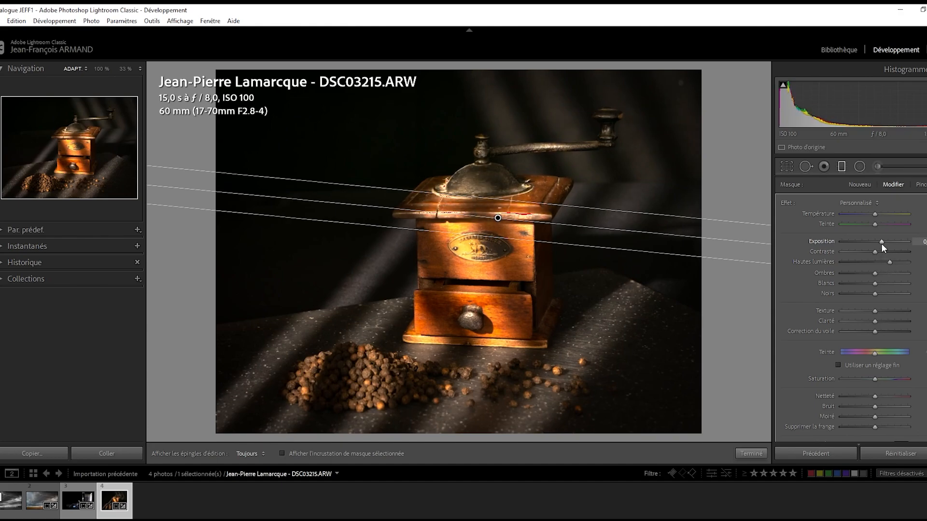
mouse_move(874, 283)
mouse_down()
mouse_move(890, 283)
mouse_move(883, 286)
mouse_up()
click(752, 454)
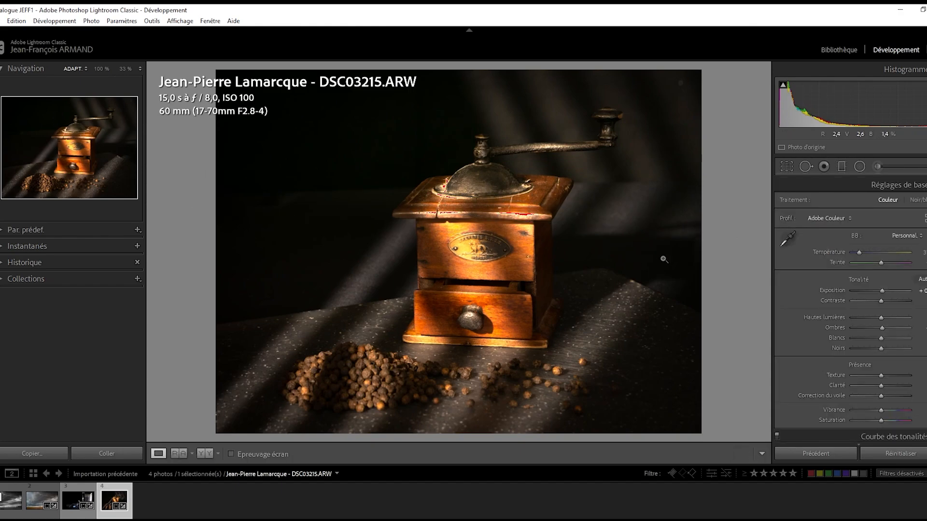
- Reopen the crop, try a 1 x 1 aspect ratio, and return the frame to 4 x 3
click(791, 165)
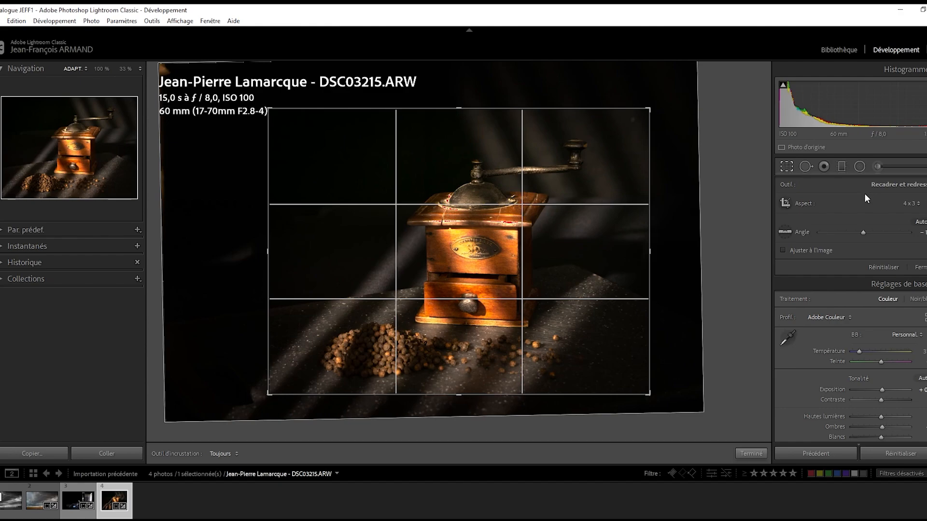
click(910, 203)
click(824, 254)
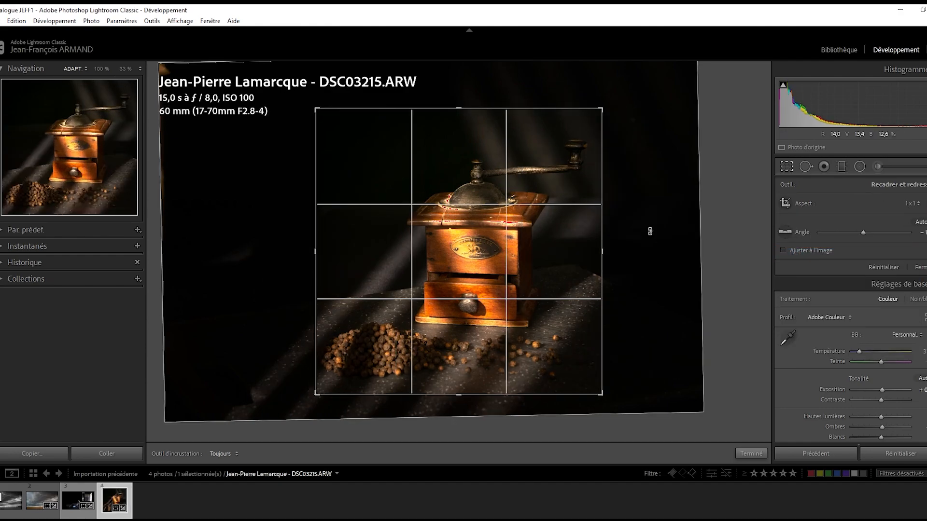
click(910, 203)
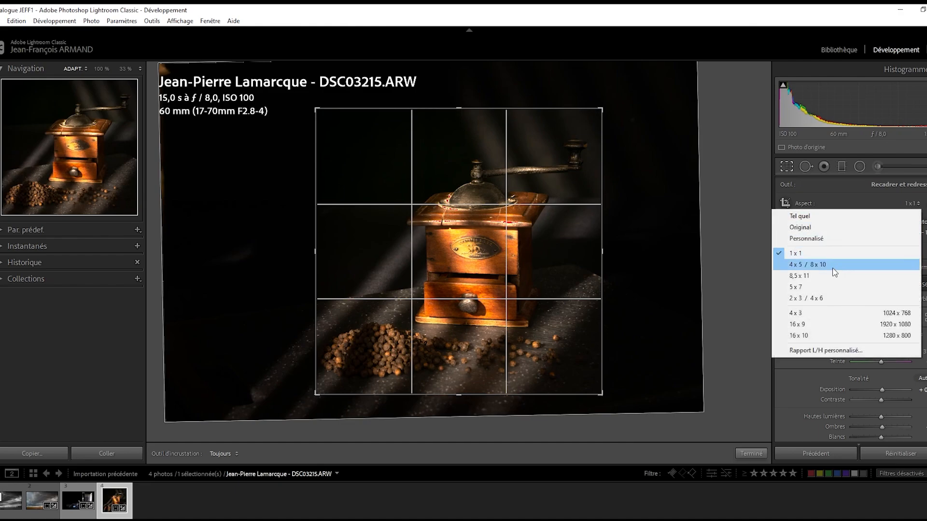
click(814, 312)
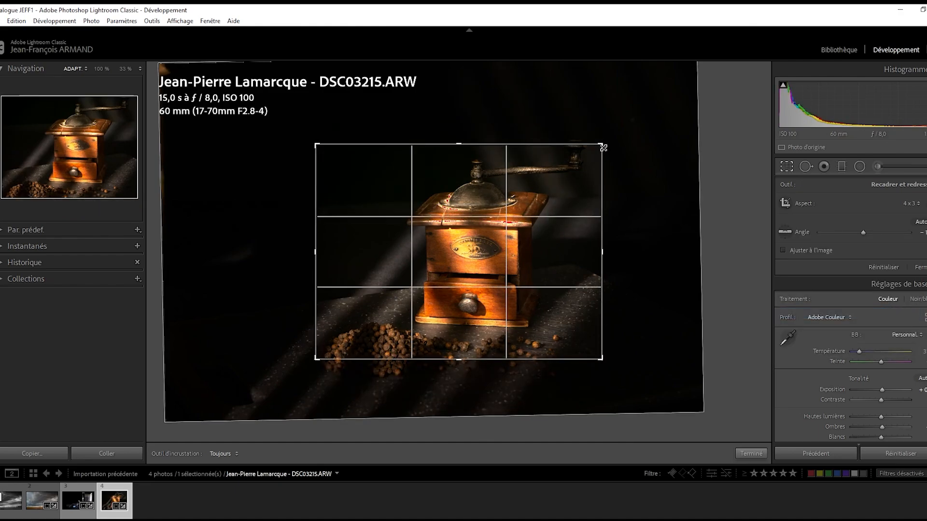
- Enlarge the 4 x 3 crop frame and reposition the photo so the grinder and scattered grains fit inside, and apply the crop
drag(601, 144, 623, 124)
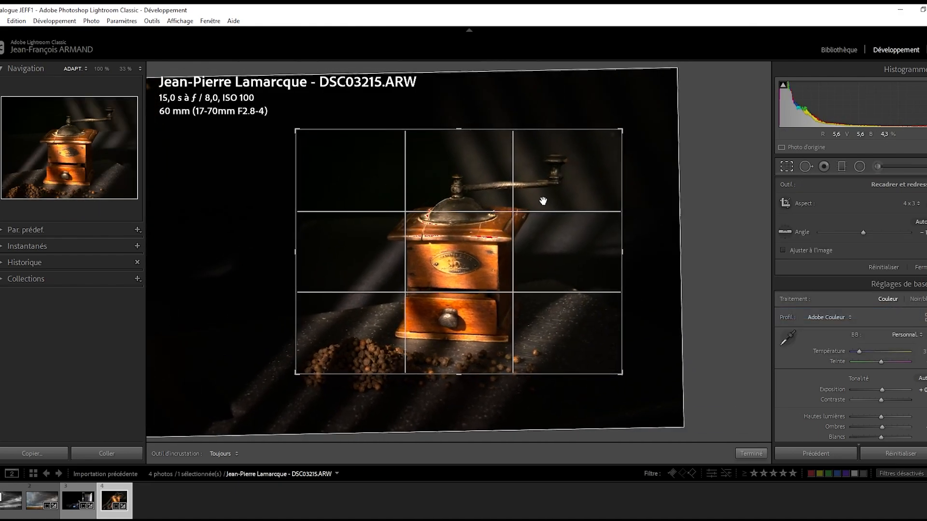
drag(532, 211, 544, 204)
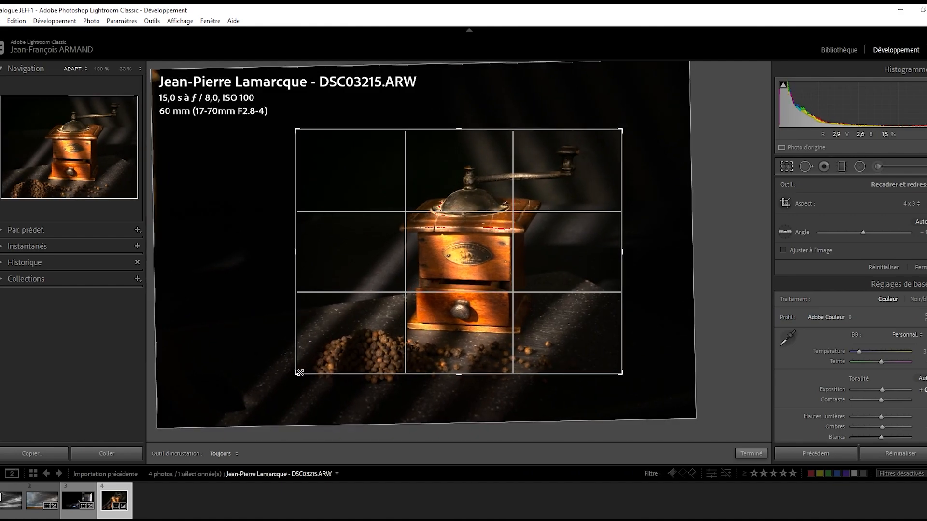
drag(296, 373, 288, 387)
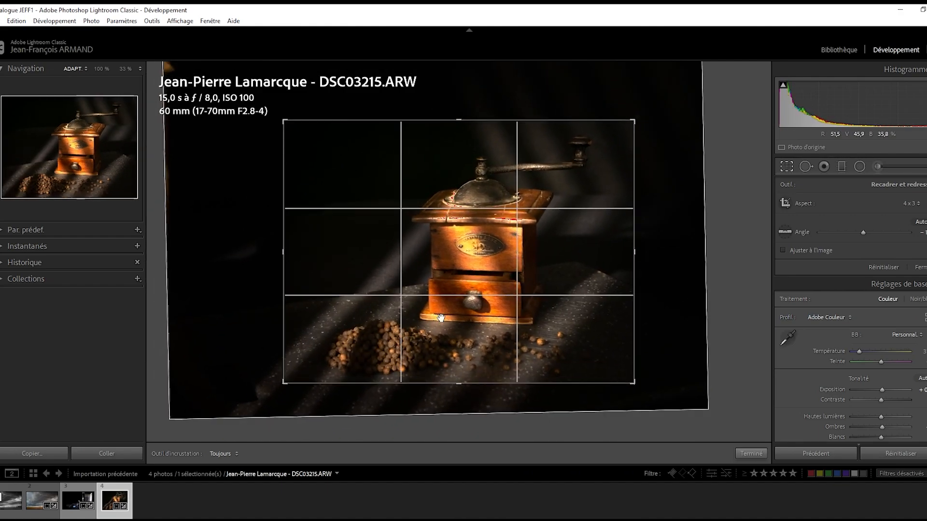
drag(441, 317, 436, 326)
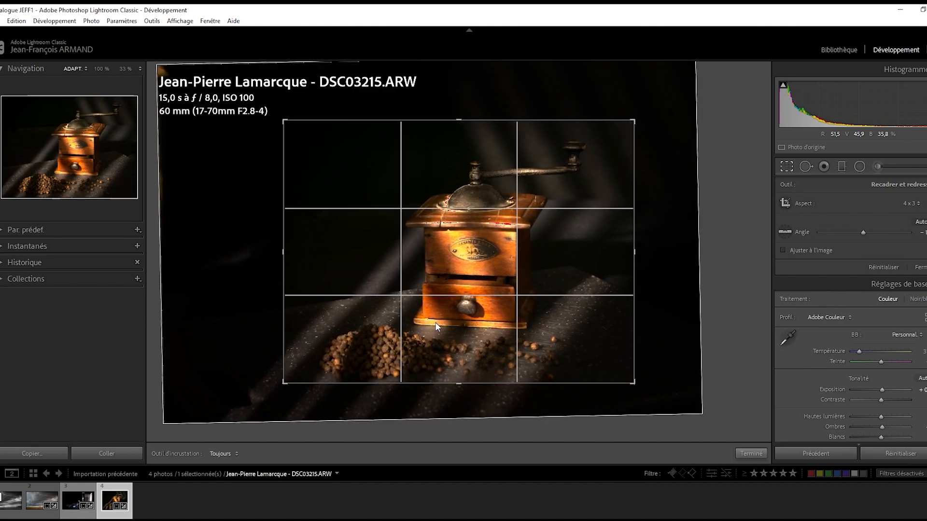
click(751, 454)
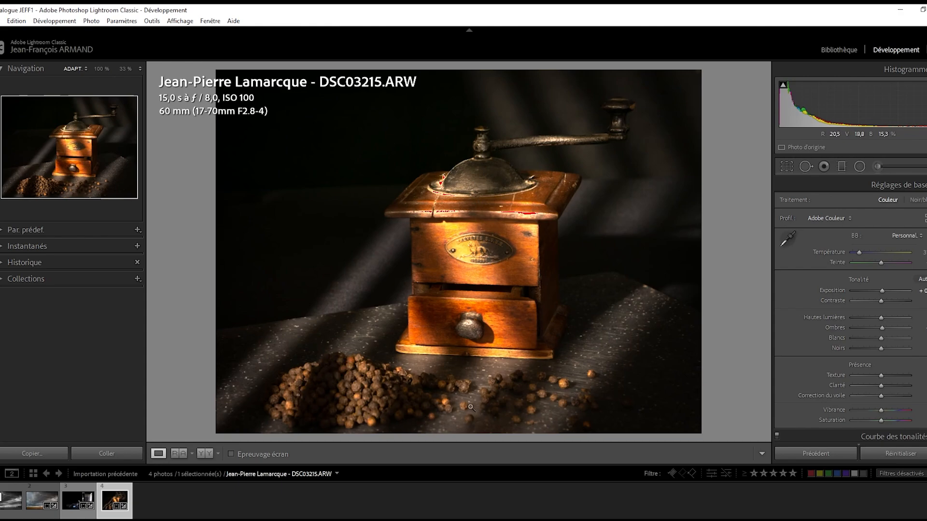
- Examine the pile of grains in front of the grinder at 100% and return to the full photo
click(365, 393)
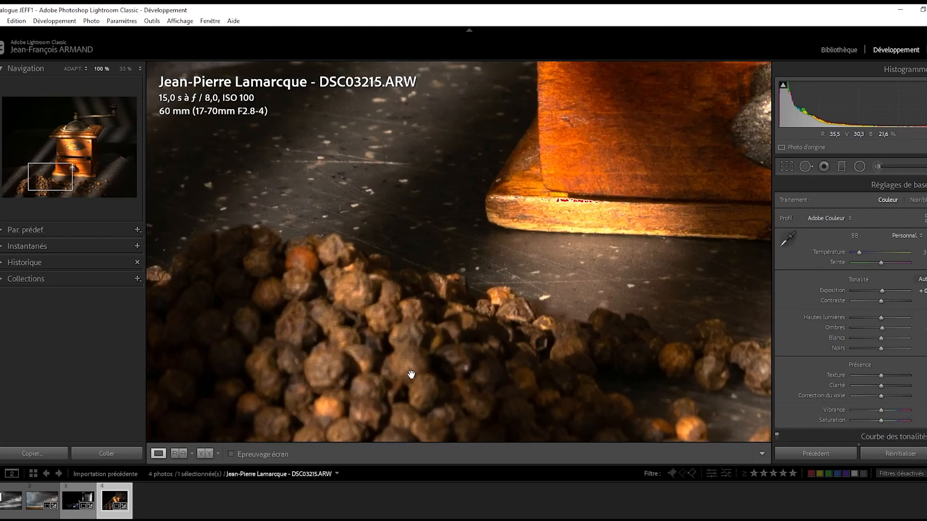
drag(551, 377, 401, 284)
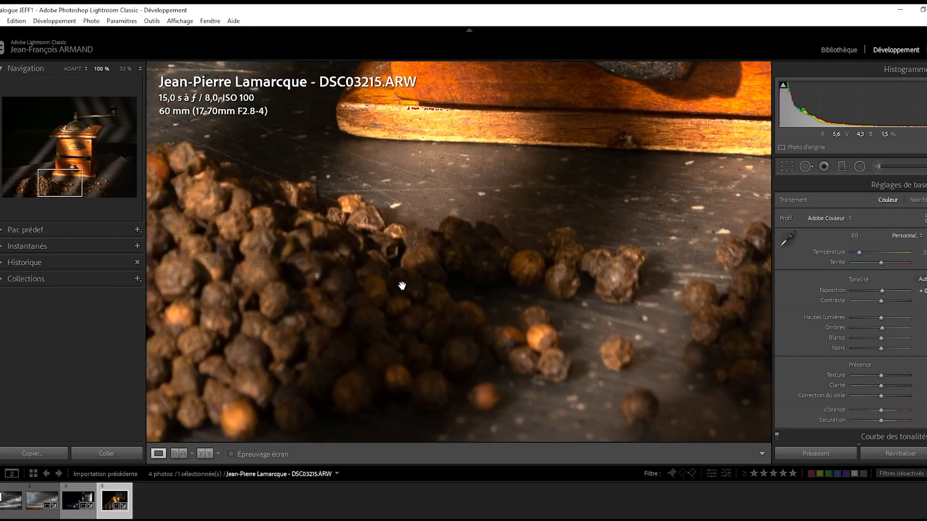
click(338, 276)
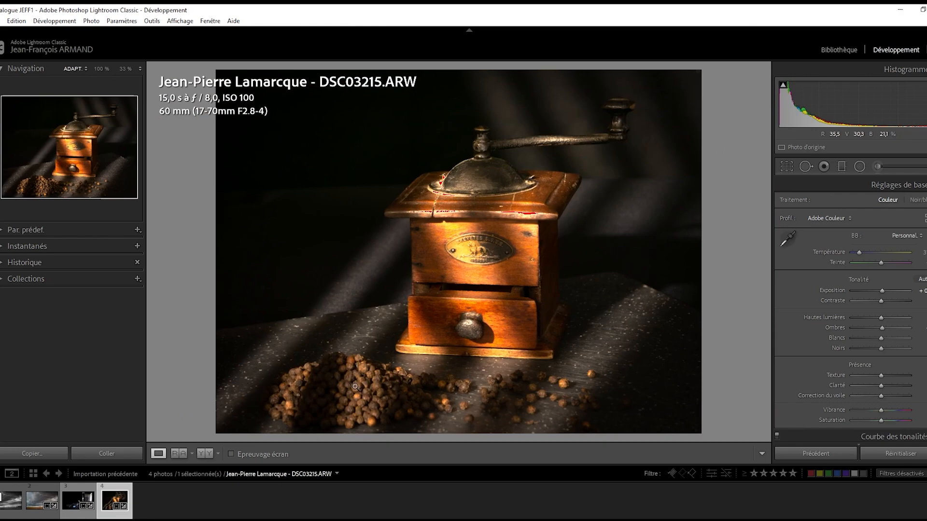
- Inspect the grinder's oval plaque at 100%, return to the full photo, and switch to the before/after view
click(495, 264)
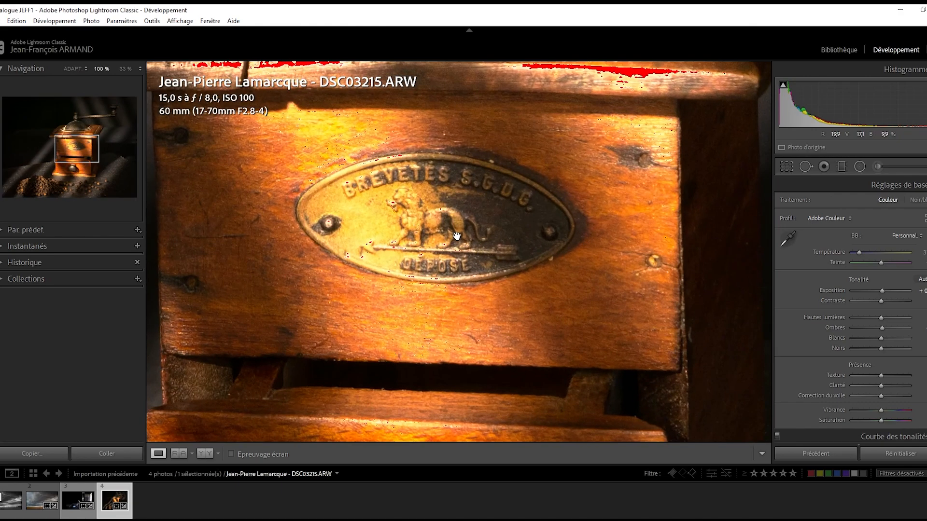
click(456, 236)
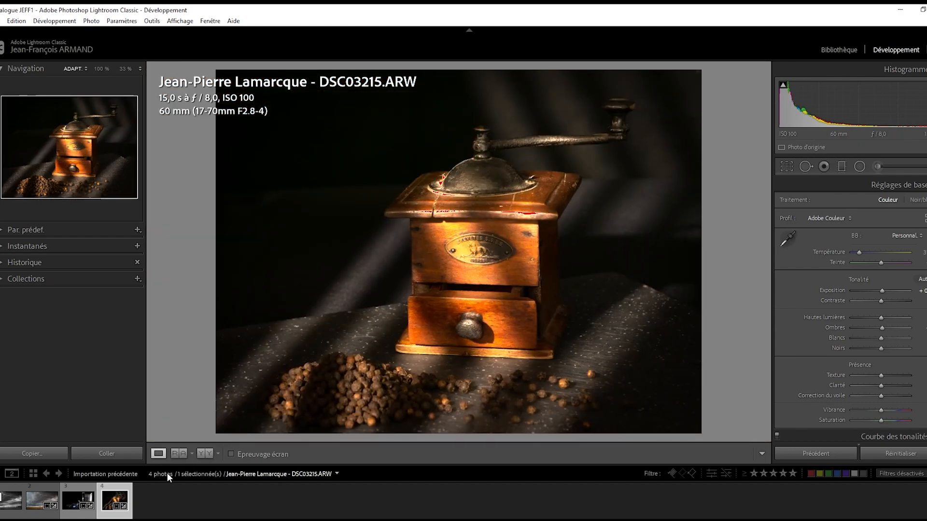
click(204, 452)
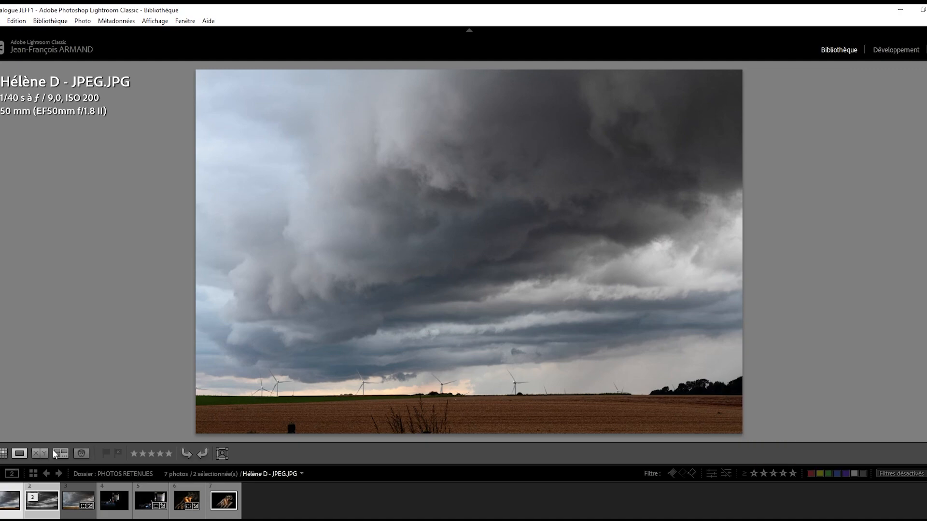
- Compare the selected colour storm-sky JPEG side by side with its black-and-white TIF version
click(40, 454)
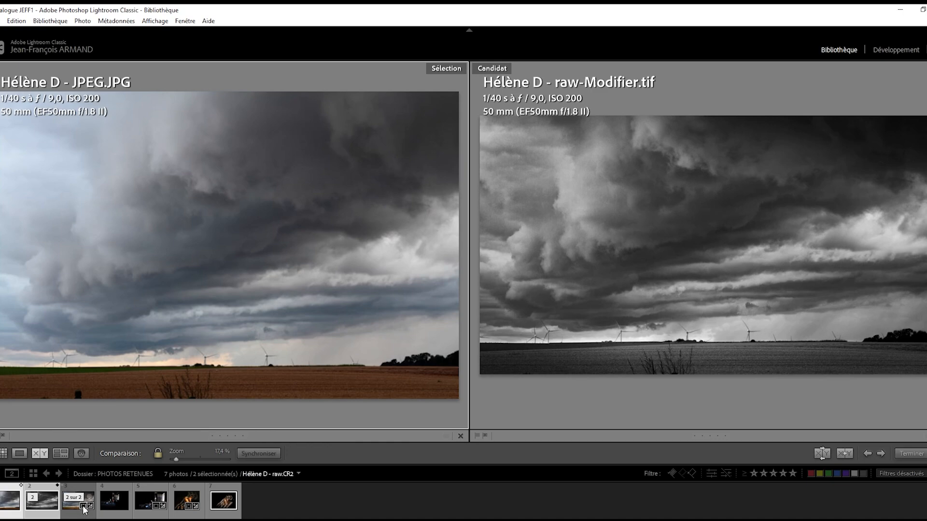
- Select the JPEG of the crouching figure by the window together with IMG_5399.CR2 and compare the two side by side
click(119, 488)
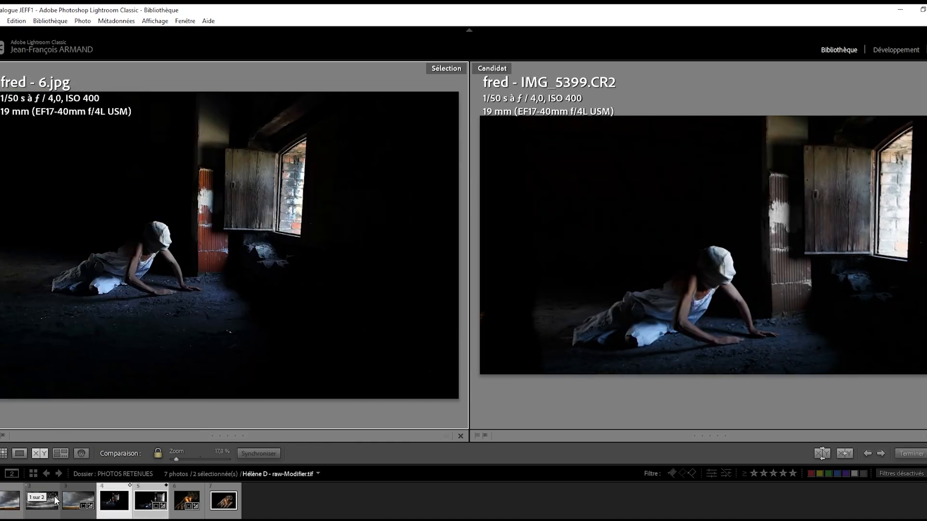
click(19, 453)
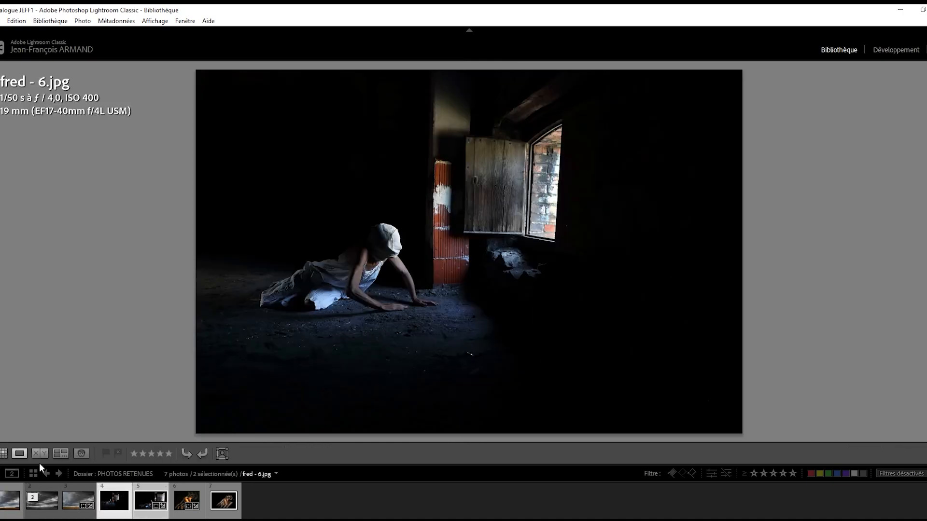
click(118, 486)
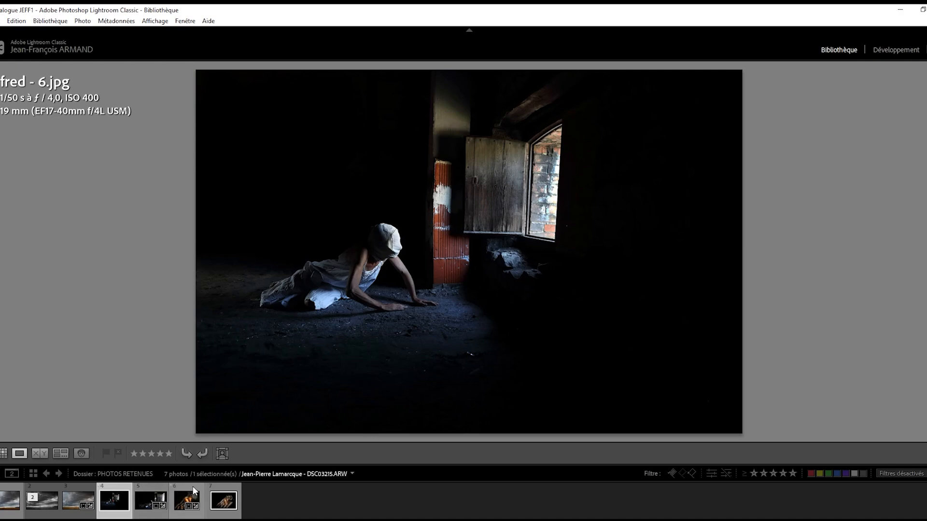
ctrl+click(155, 486)
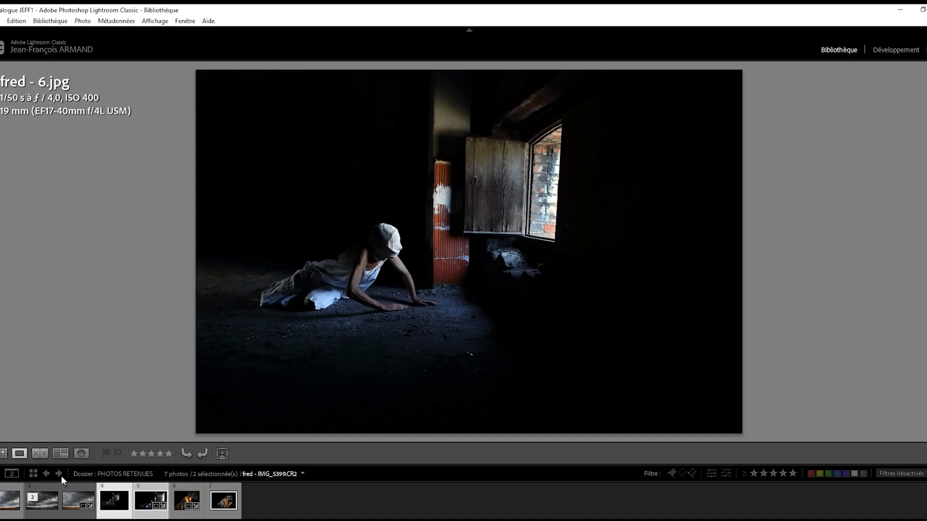
click(42, 454)
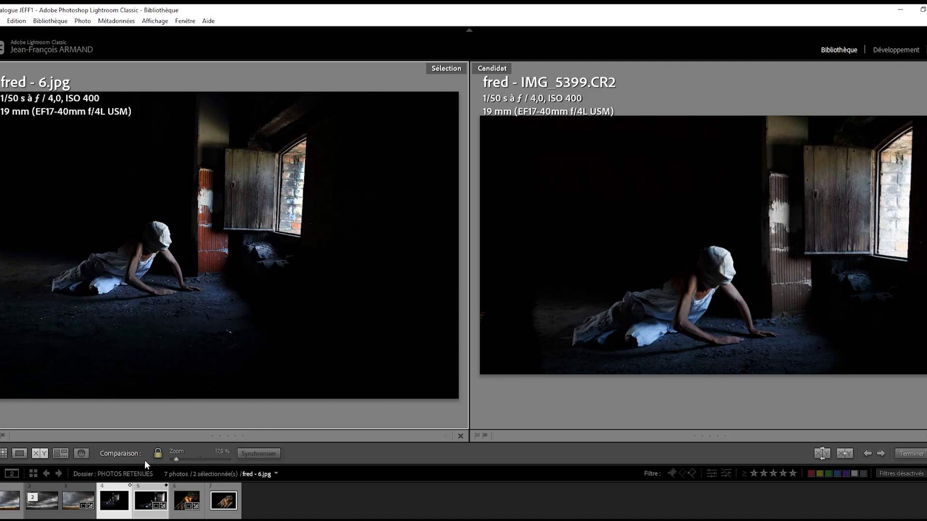
- Show the developed grinder photo DSC03215.ARW, add the white-framed grinder JPEG to the selection, and compare them side by side
double_click(188, 493)
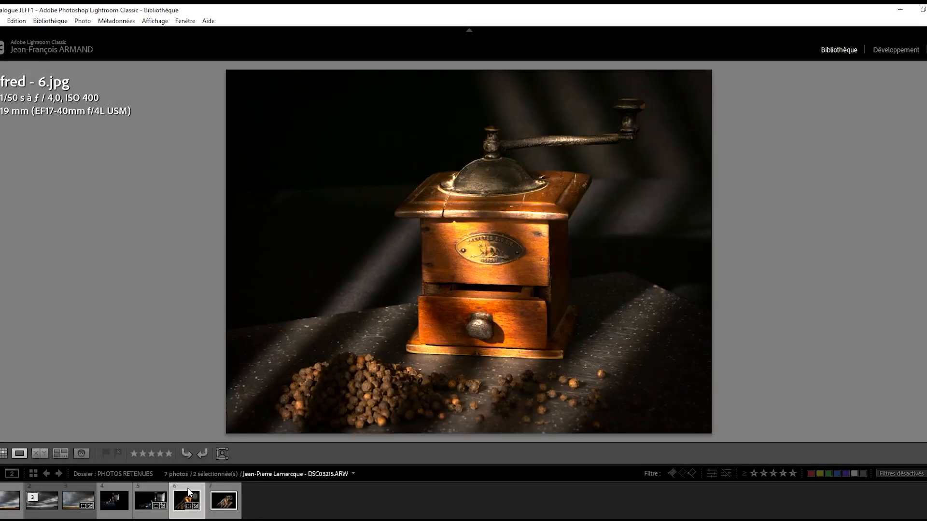
ctrl+click(228, 488)
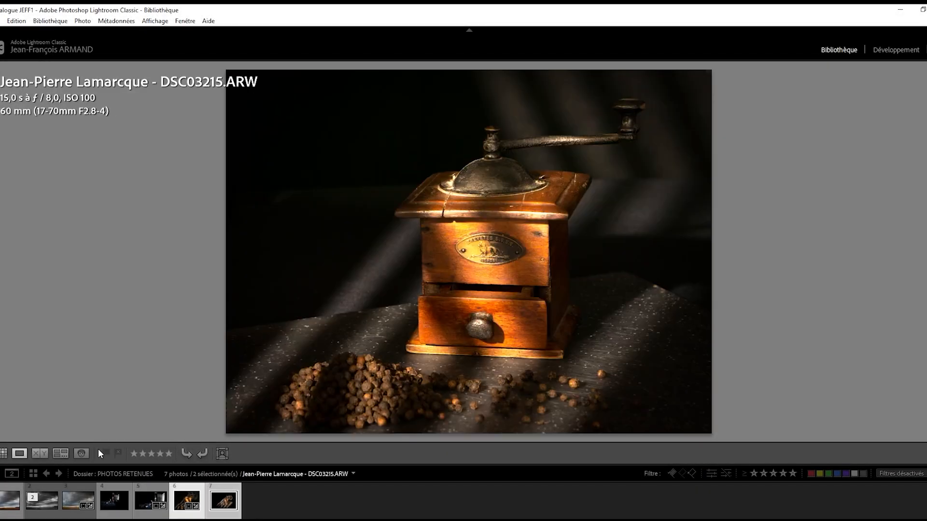
click(39, 453)
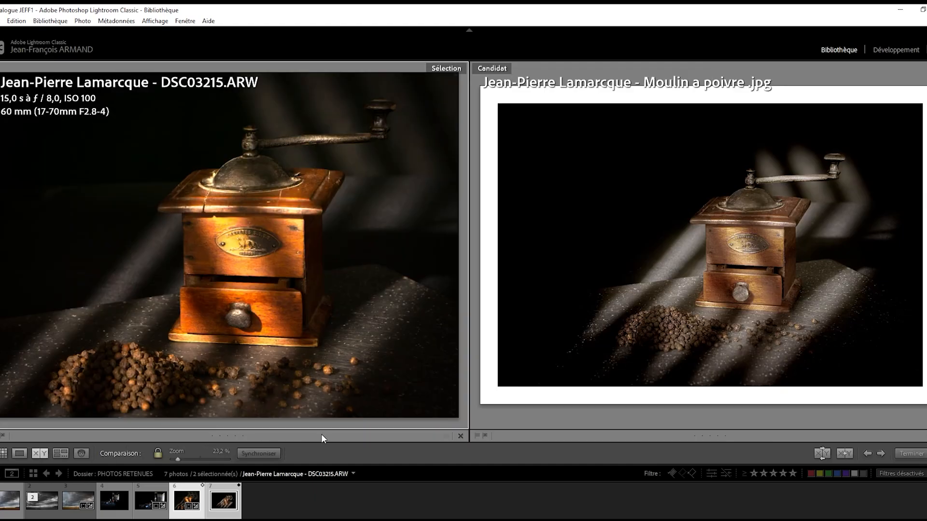